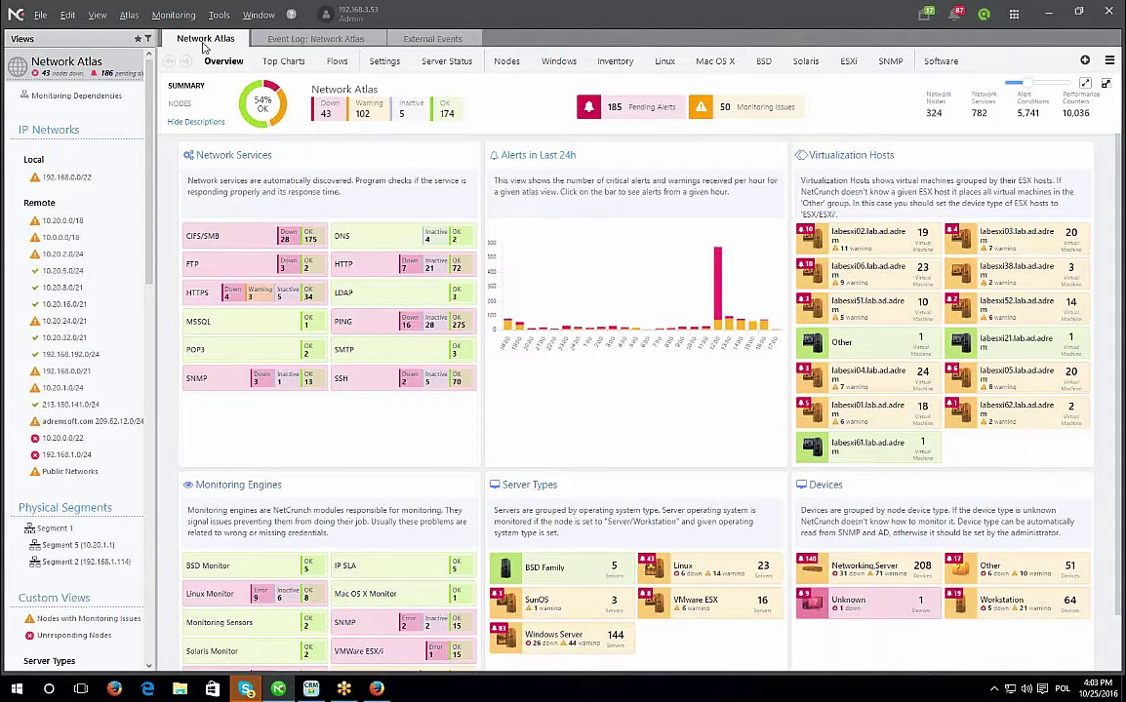
Examine the alerts defined in the Windows Server monitoring pack, then close its settings without changing anything.
click(173, 15)
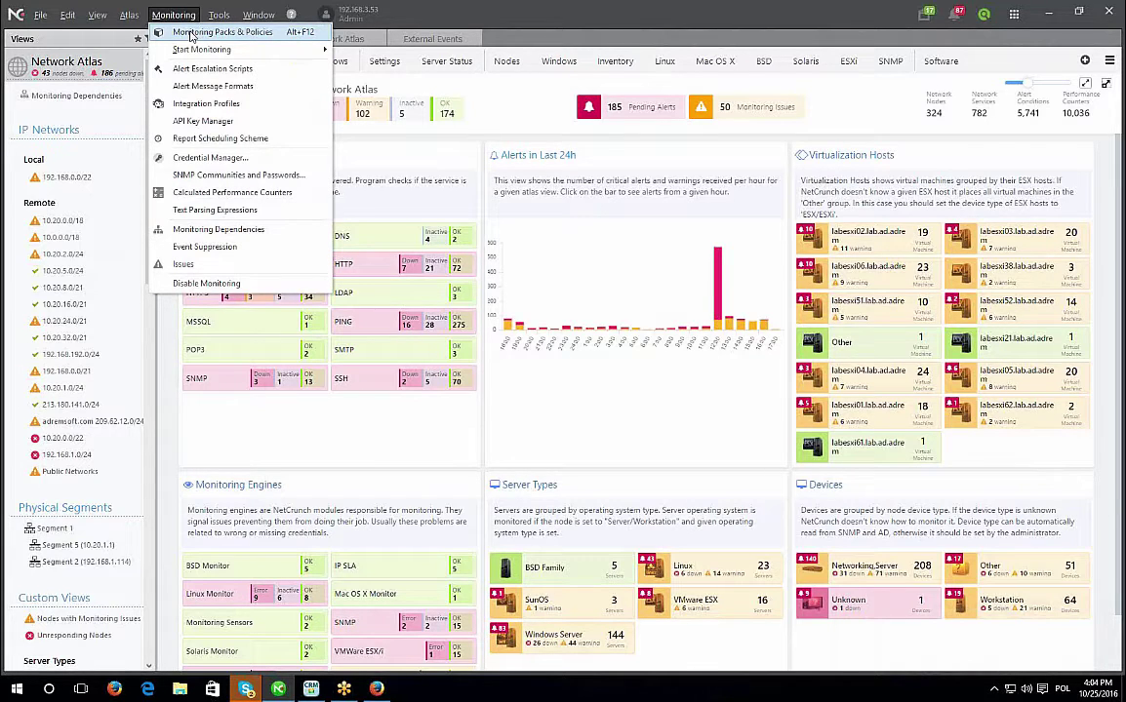
click(192, 34)
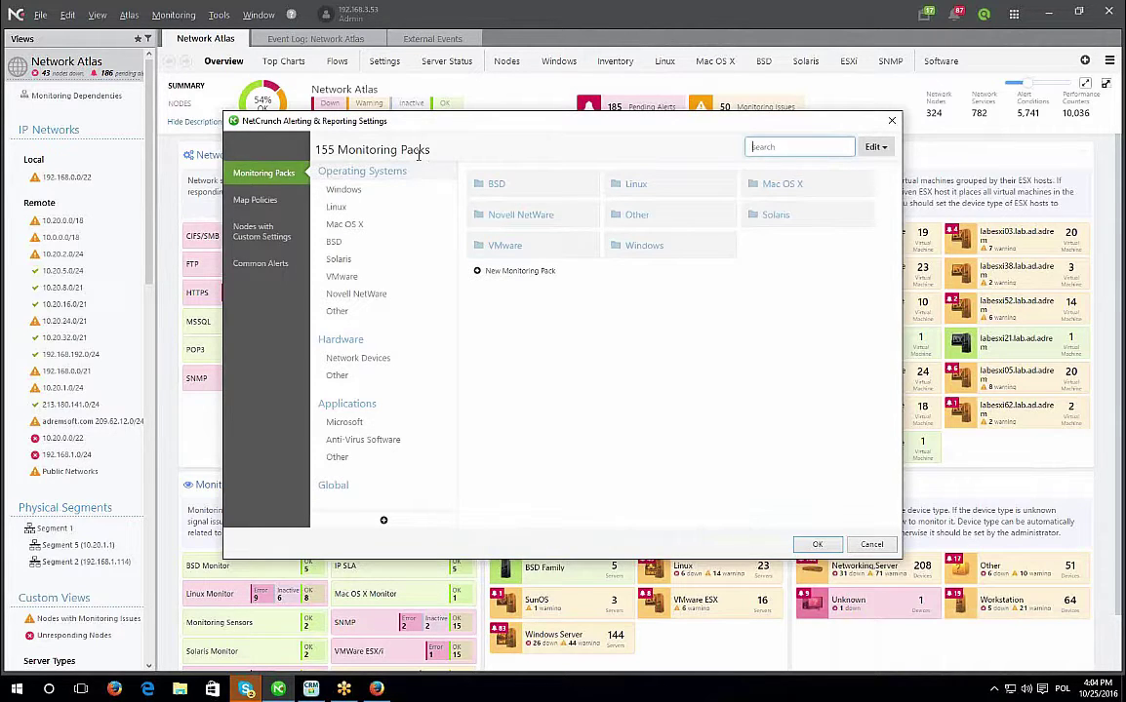
click(683, 249)
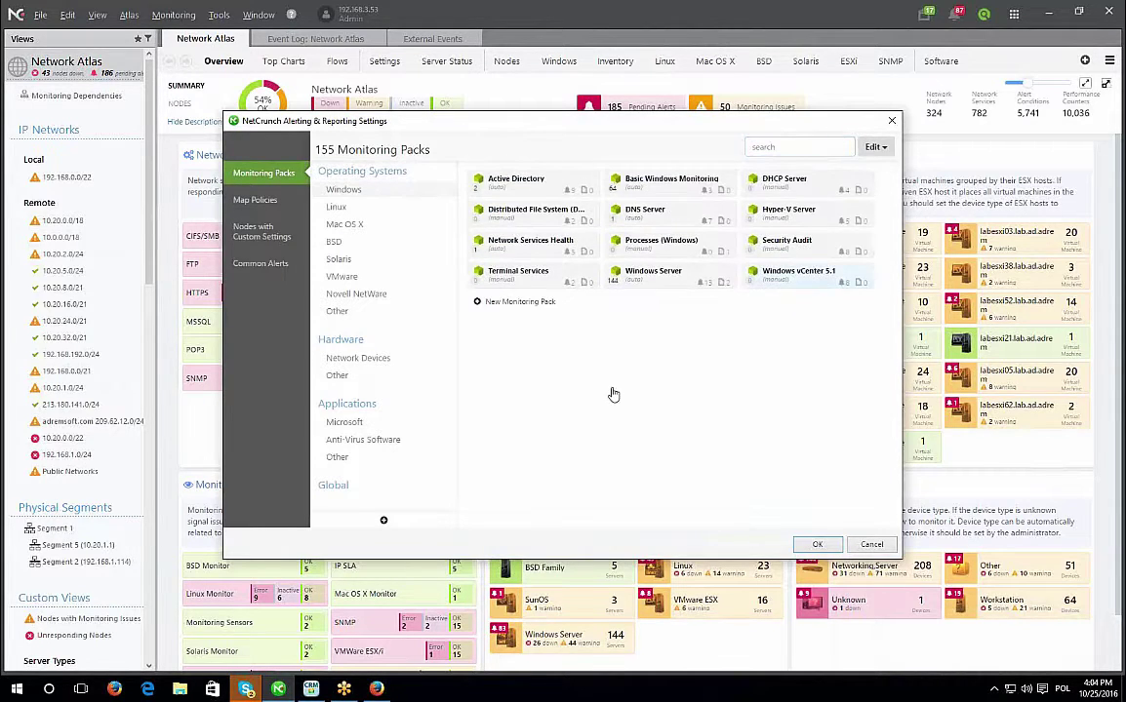
double_click(646, 278)
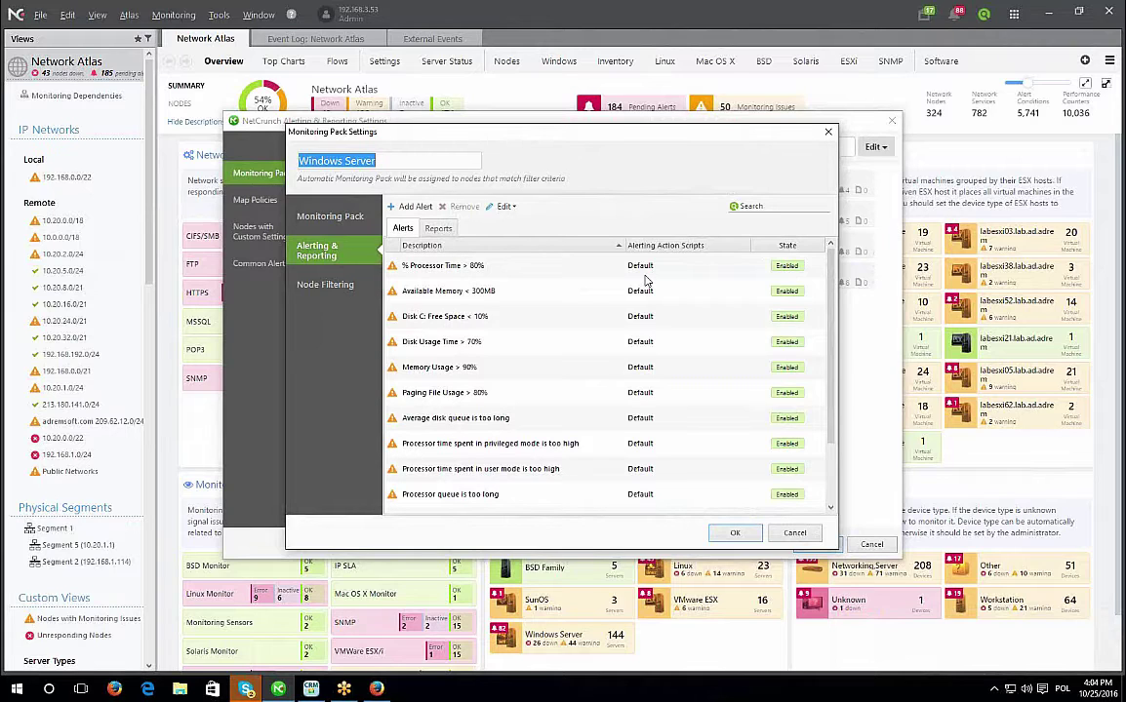
click(828, 132)
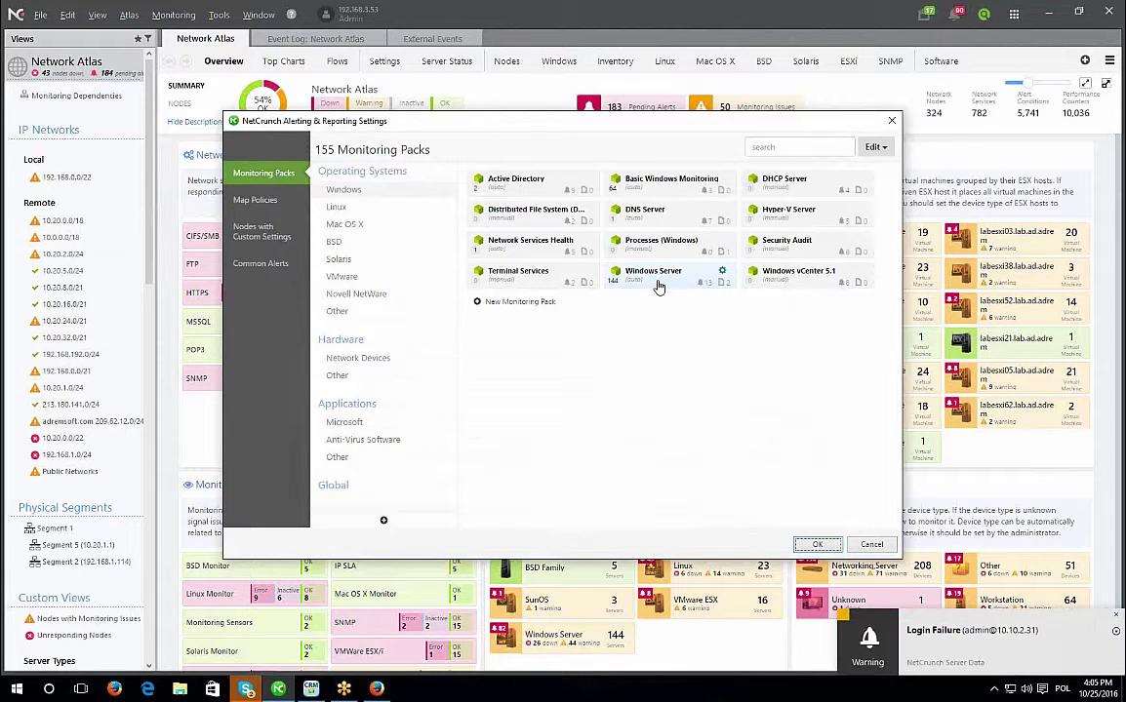
Open the Default alert escalation script to inspect its configured actions.
click(174, 15)
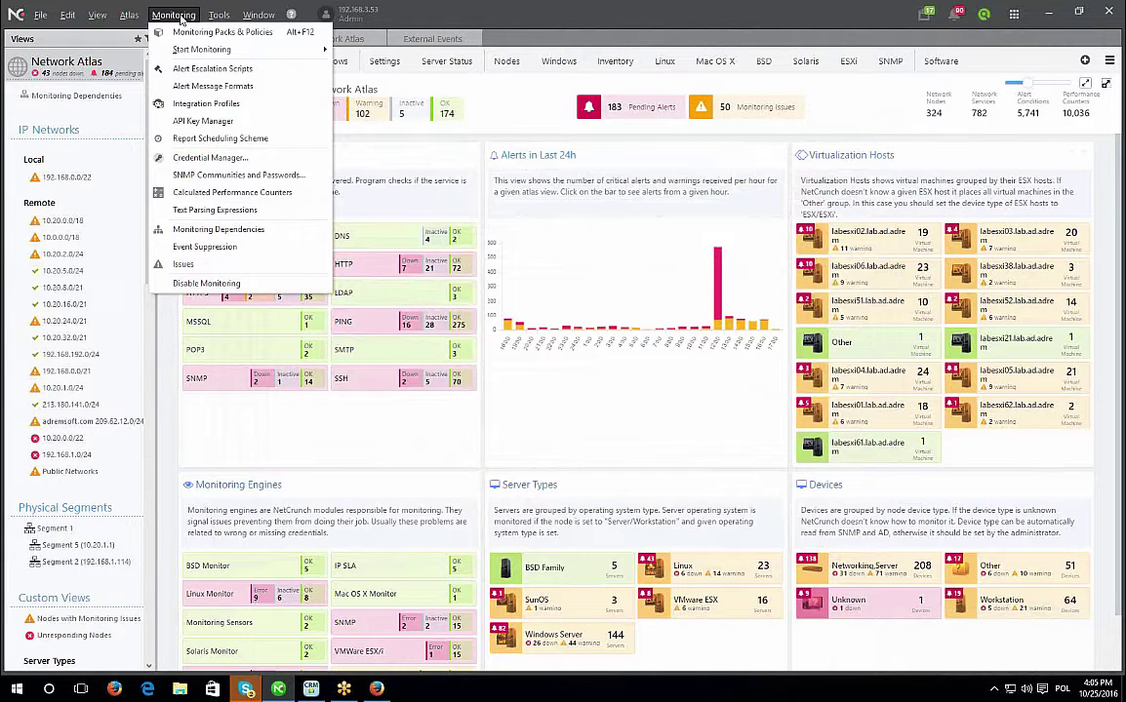
click(188, 70)
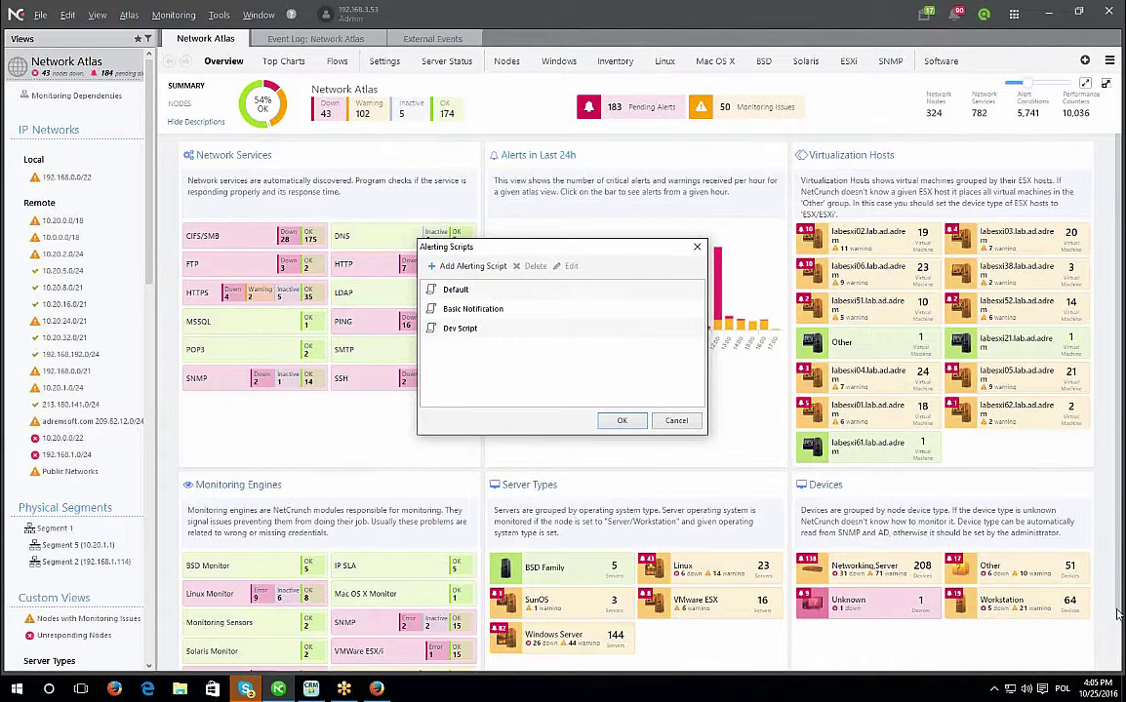
double_click(479, 290)
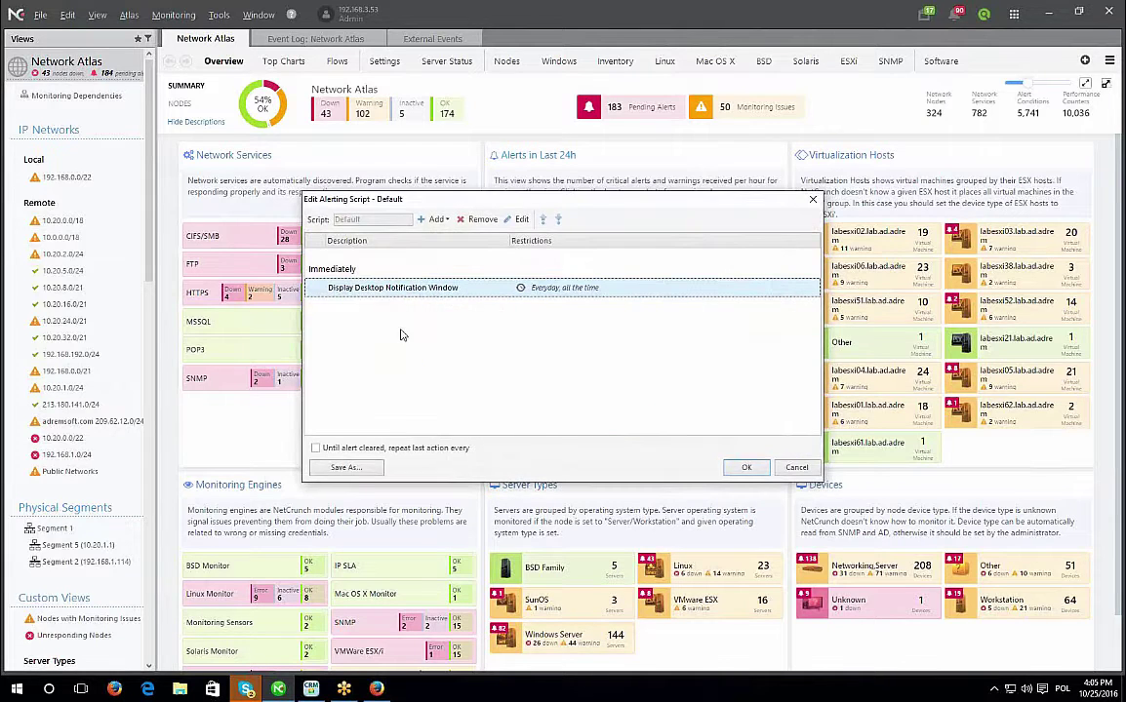
Browse the Basic and Control actions that can run immediately in the Default script, then close the script dialogs without adding any.
click(431, 221)
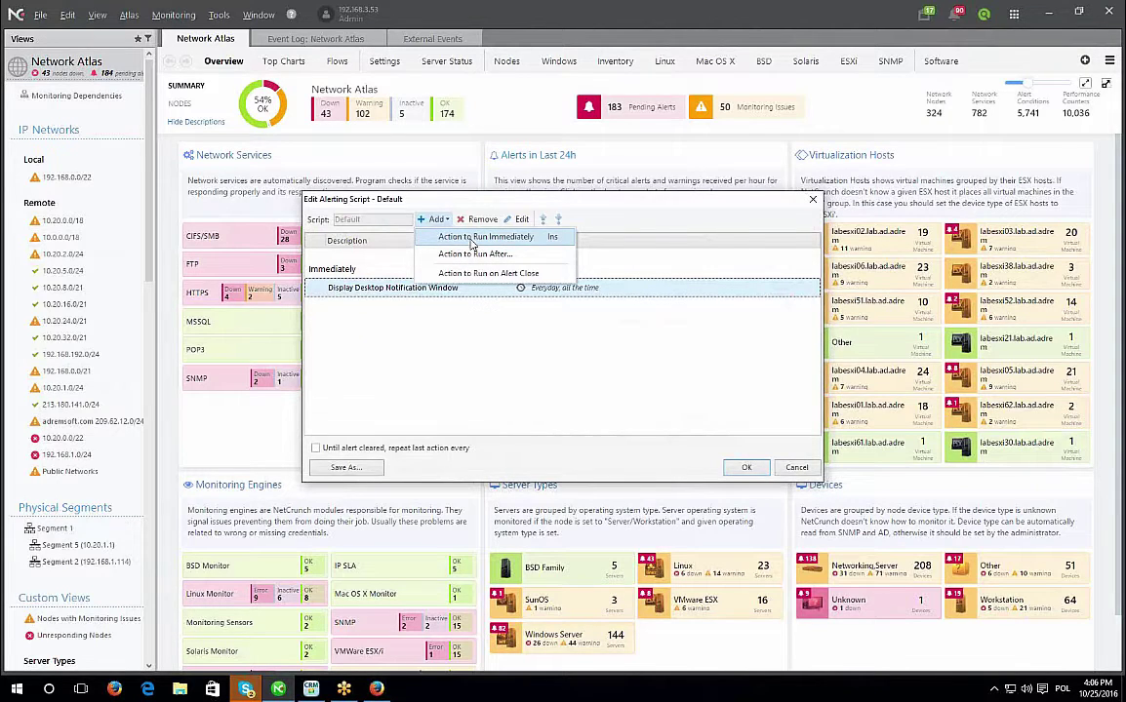
click(485, 236)
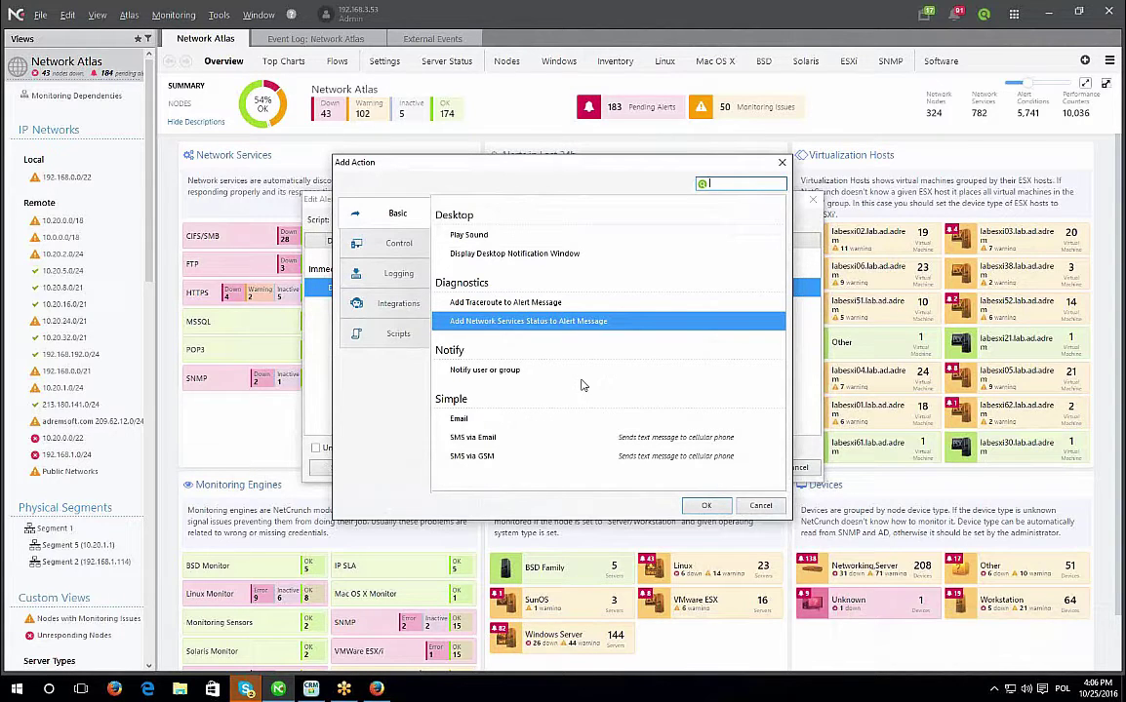
click(374, 244)
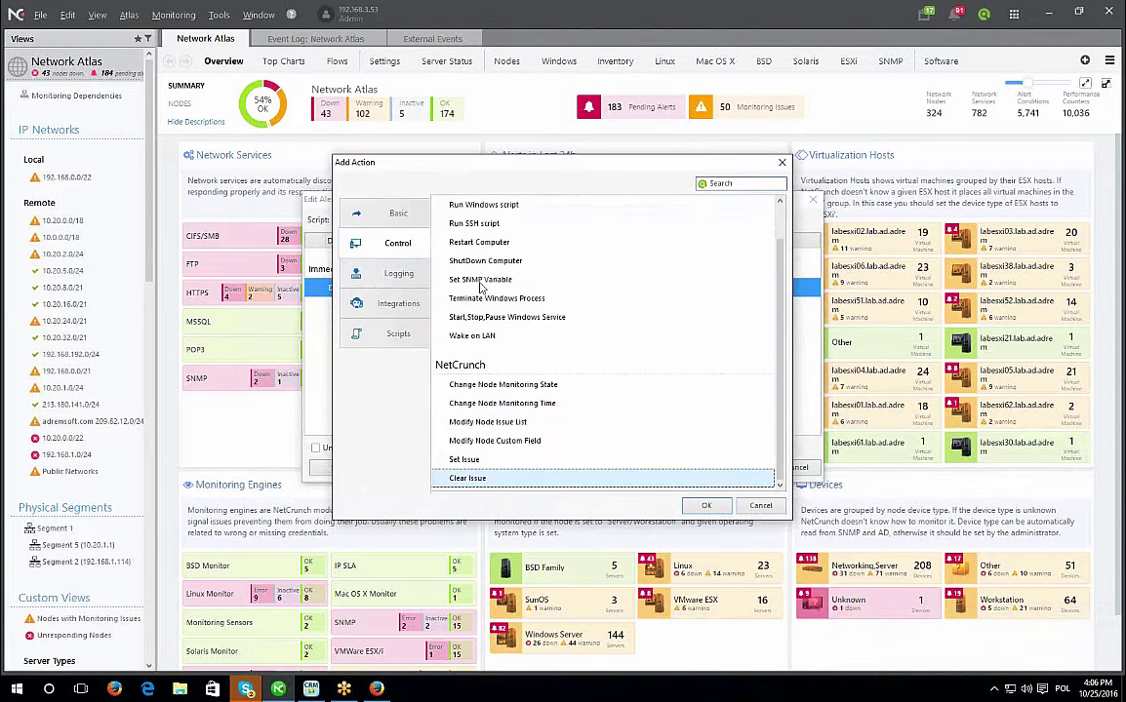
click(781, 222)
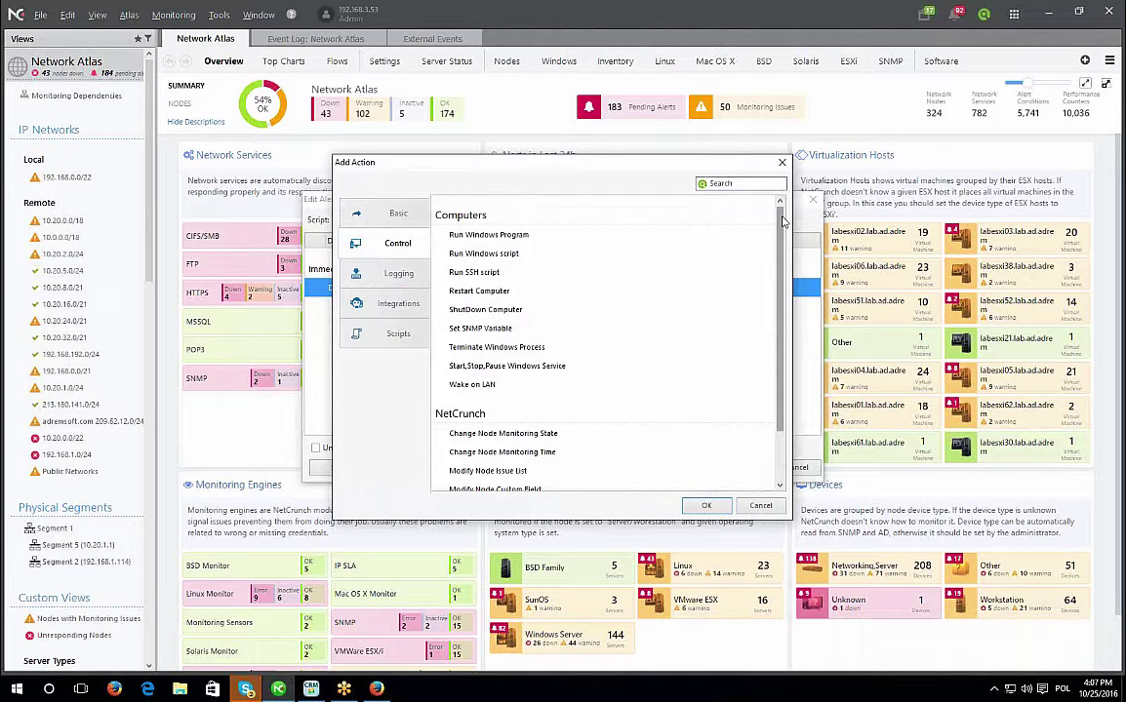
click(782, 162)
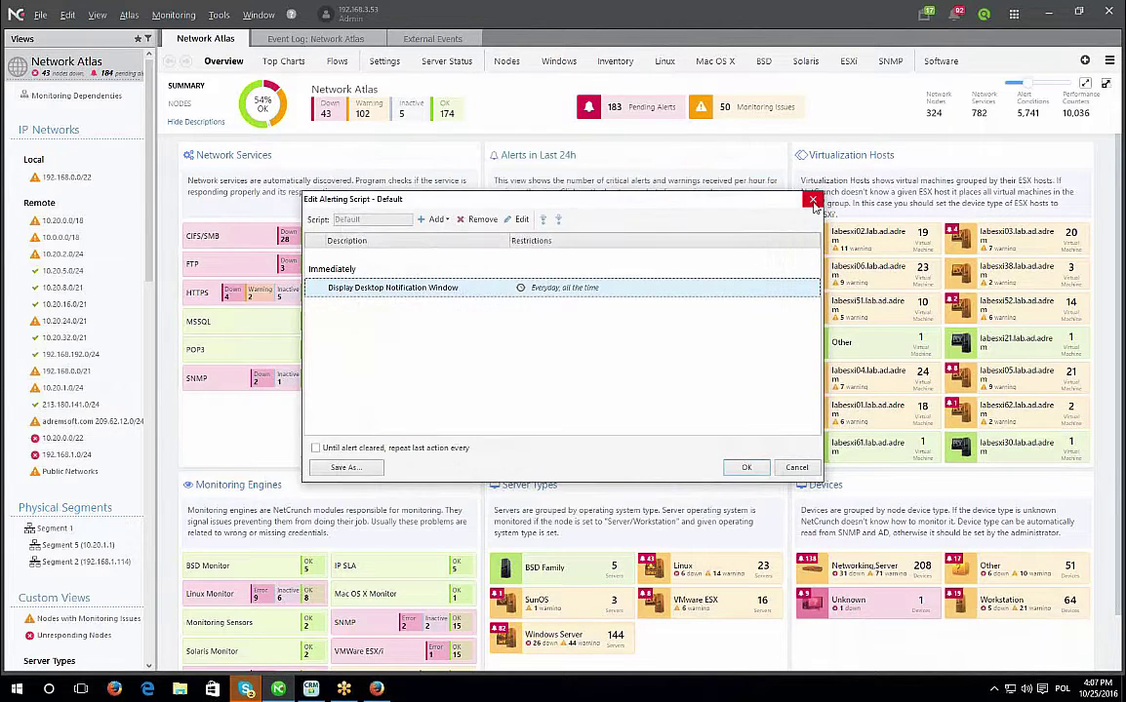
click(813, 204)
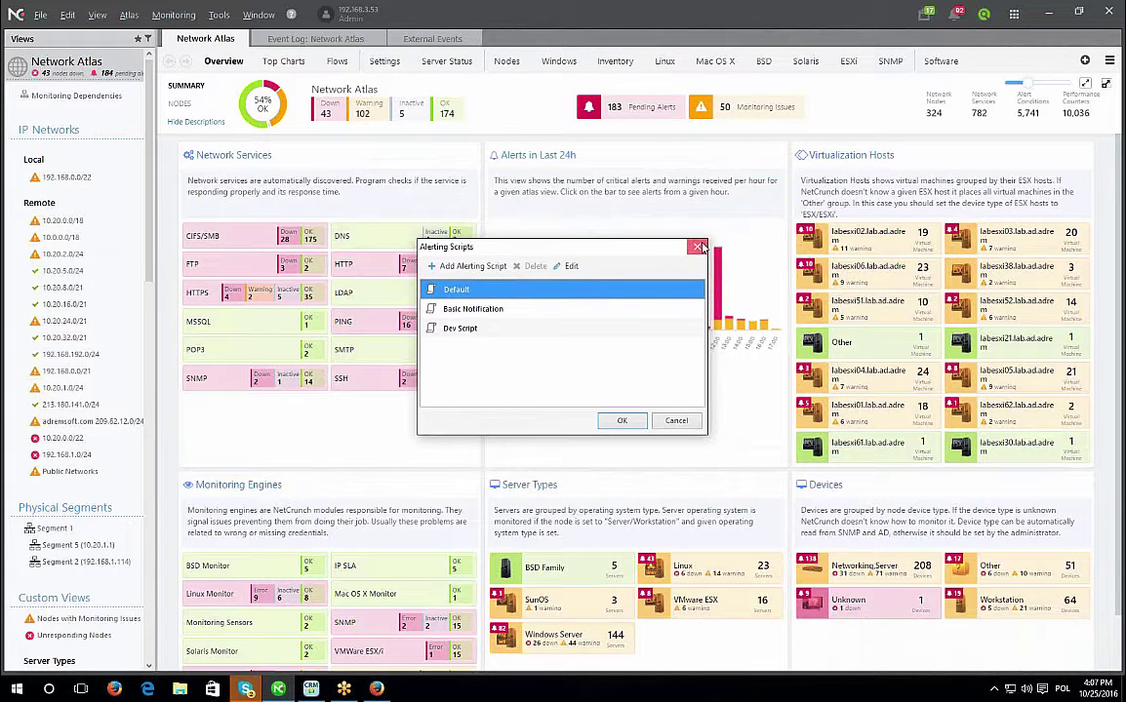
click(634, 224)
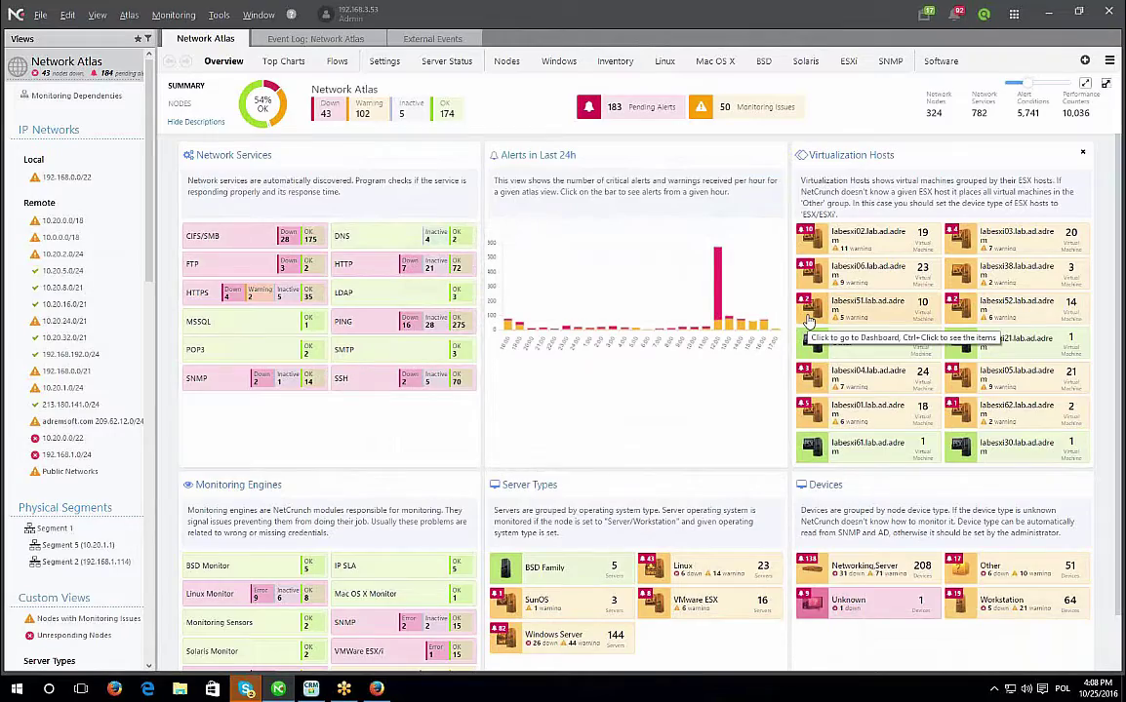
Read the explanations of the Down, Warning, Inactive and OK node states in the Network Atlas summary.
click(1017, 84)
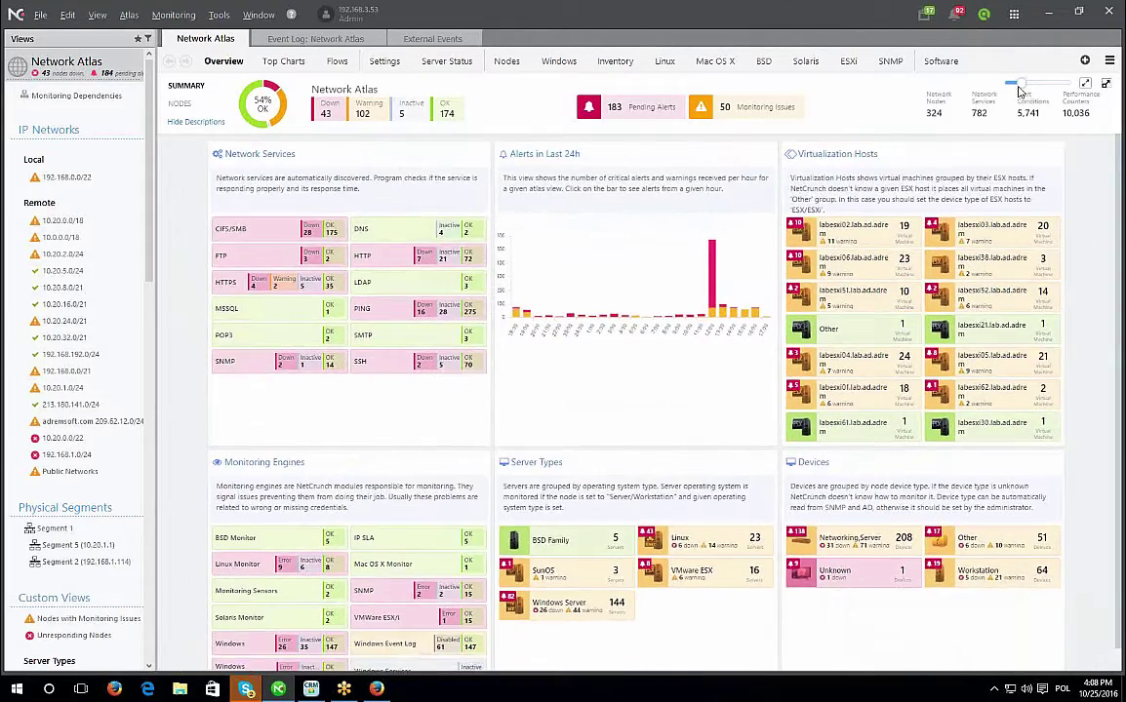
mouse_move(1017, 90)
mouse_down()
mouse_move(1032, 91)
mouse_move(1000, 84)
mouse_move(1026, 86)
mouse_up()
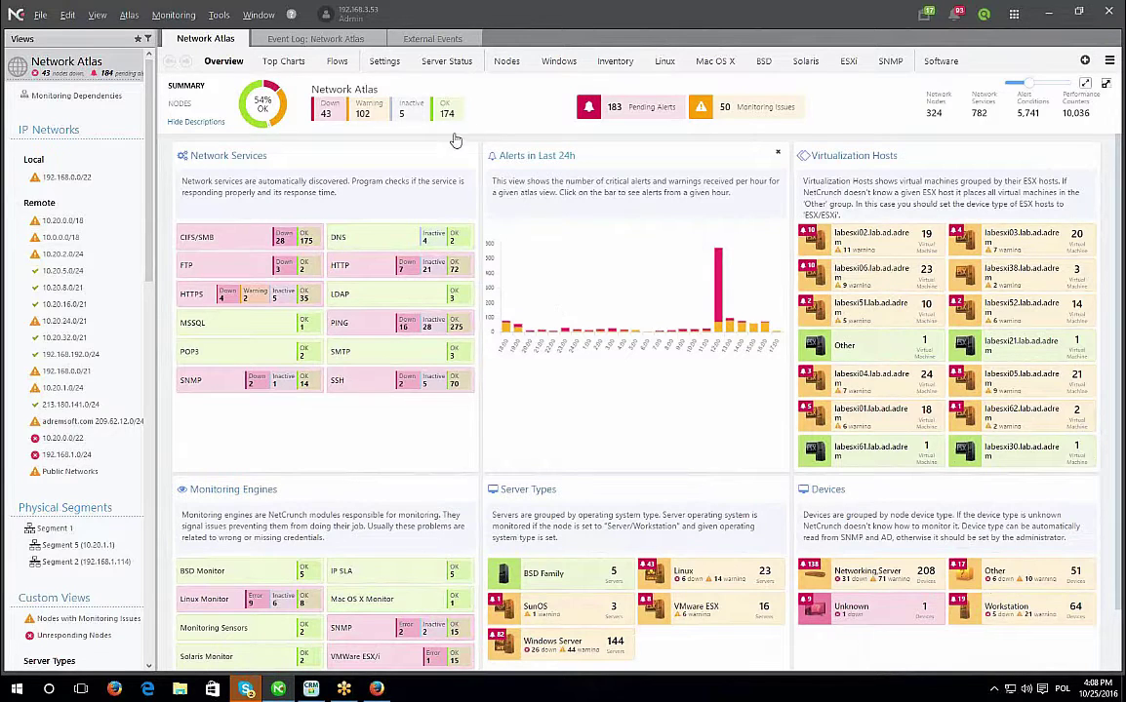
mouse_move(329, 115)
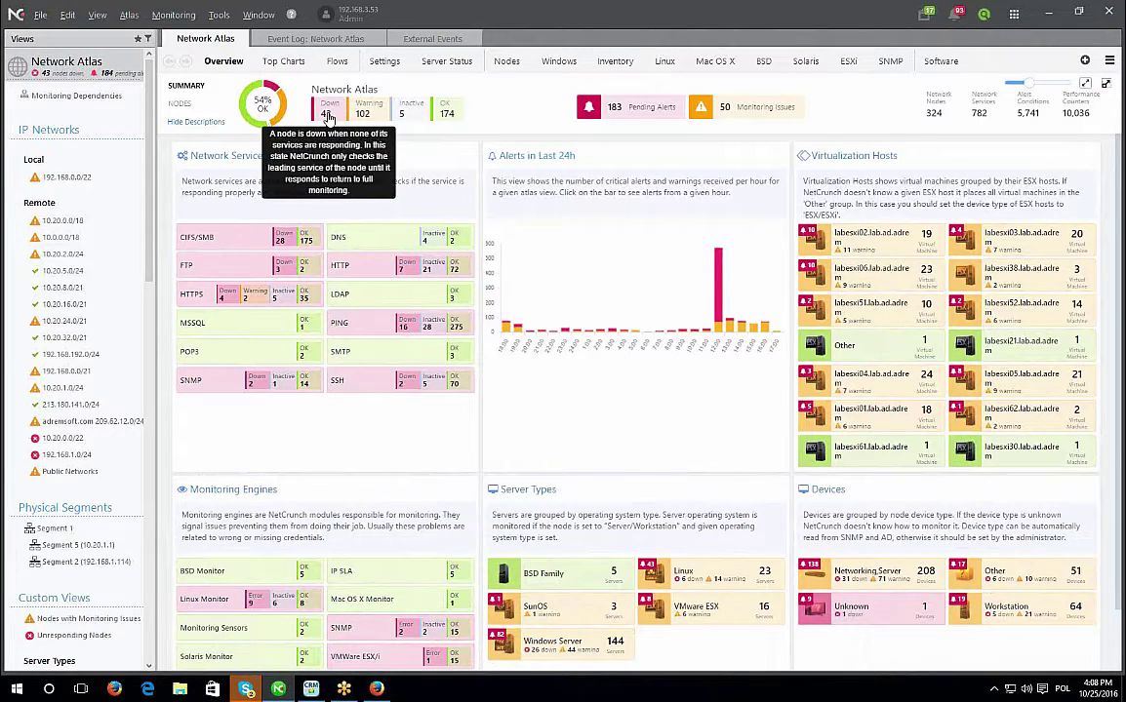
mouse_move(370, 117)
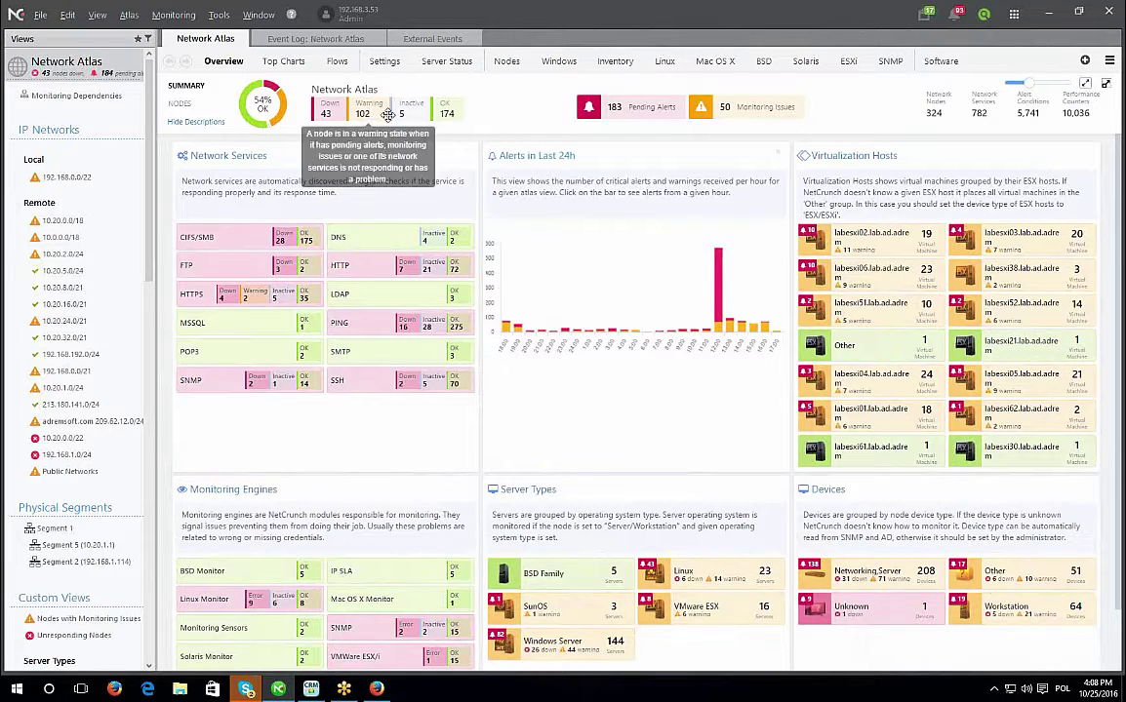
mouse_move(460, 115)
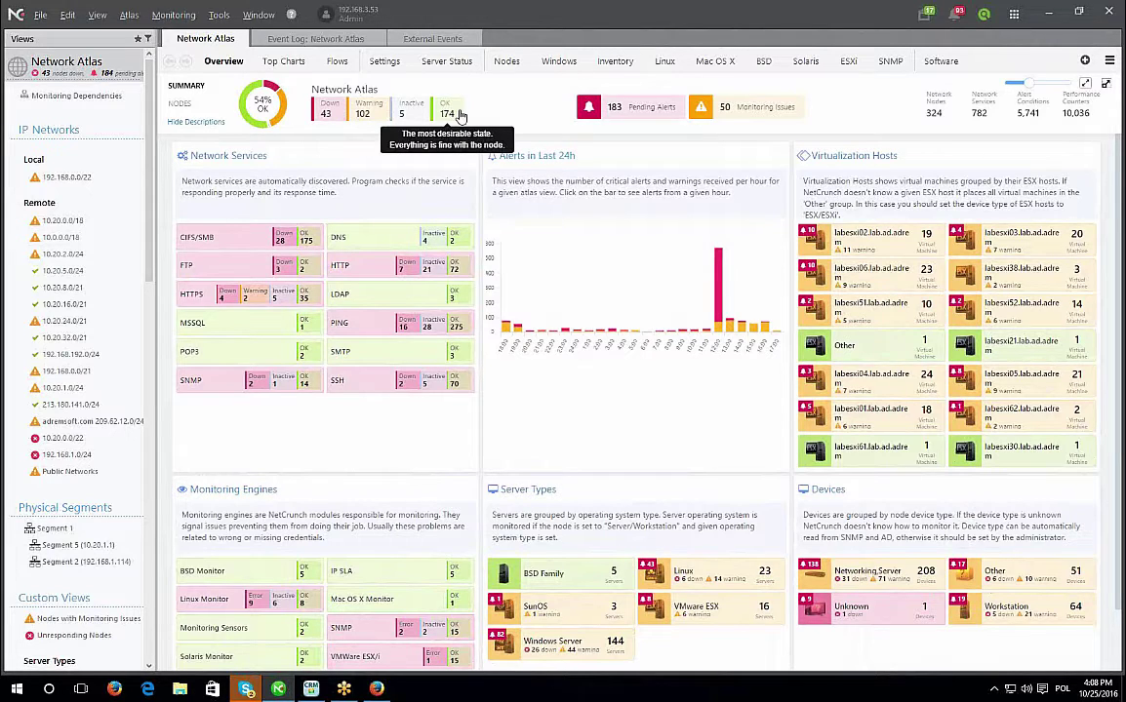
mouse_move(413, 115)
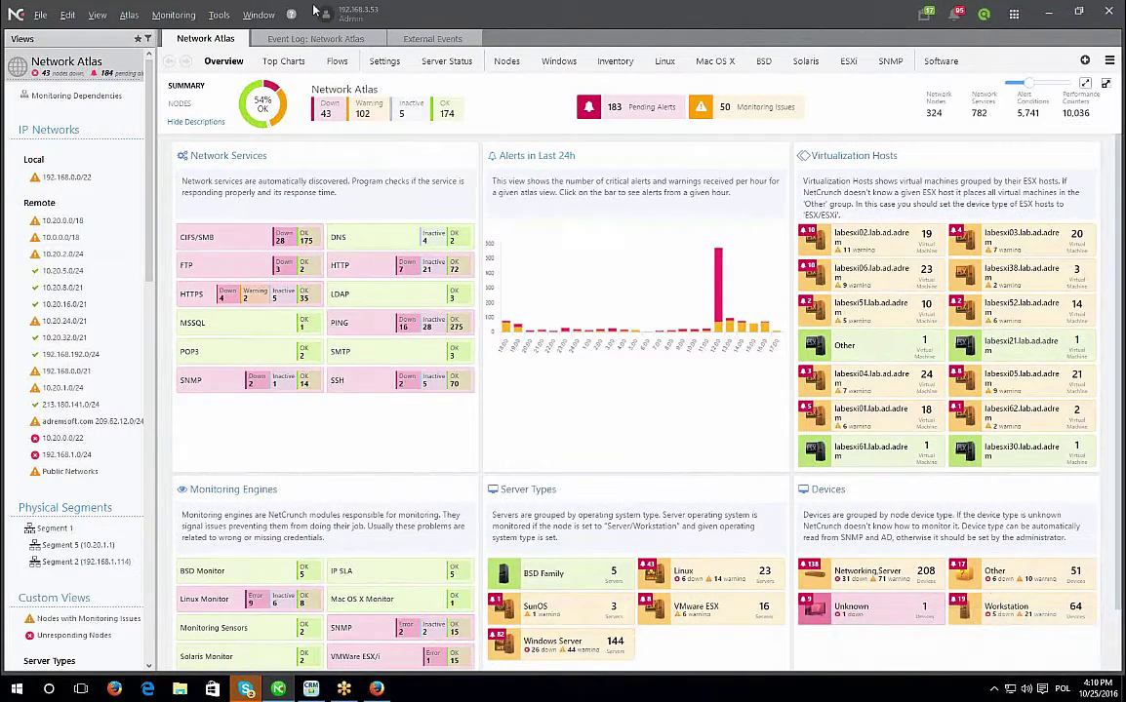
Review the services available for new integration profiles, then close the profiles without adding one.
click(173, 14)
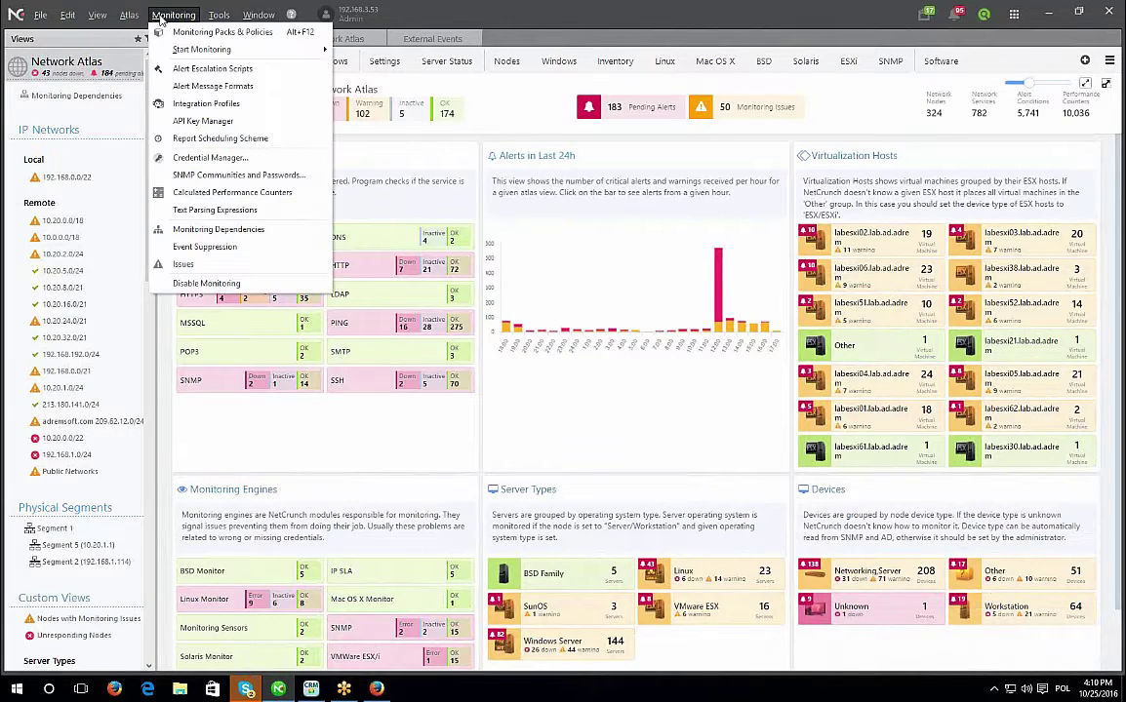
click(233, 104)
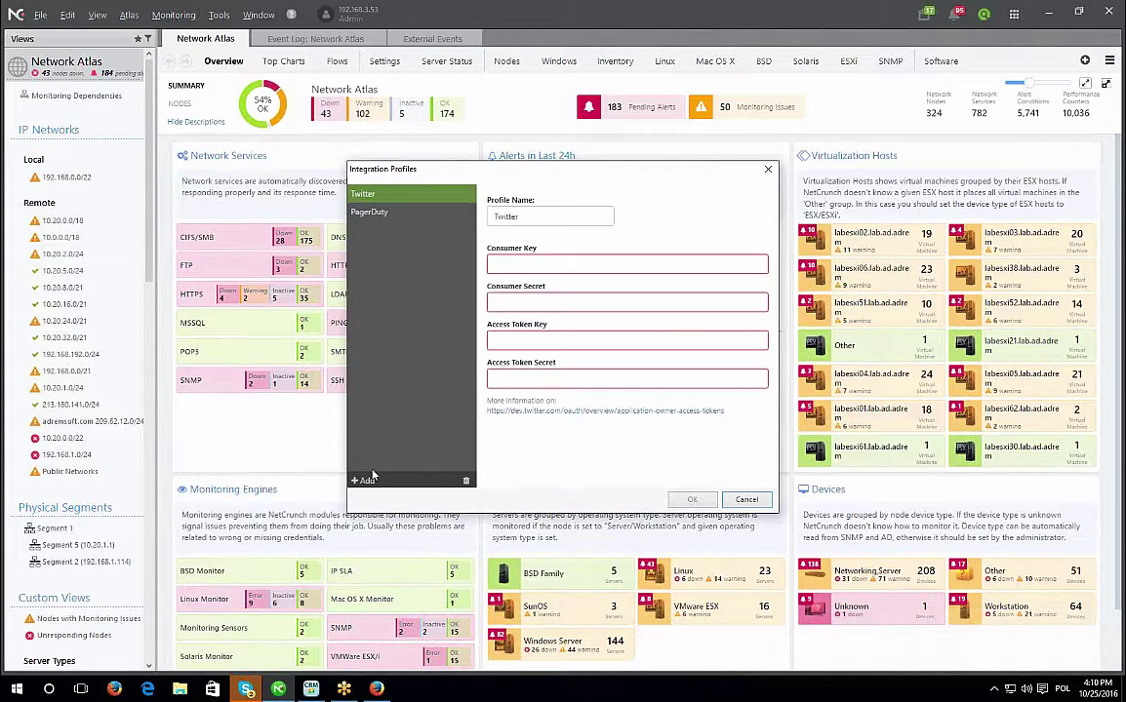
click(363, 480)
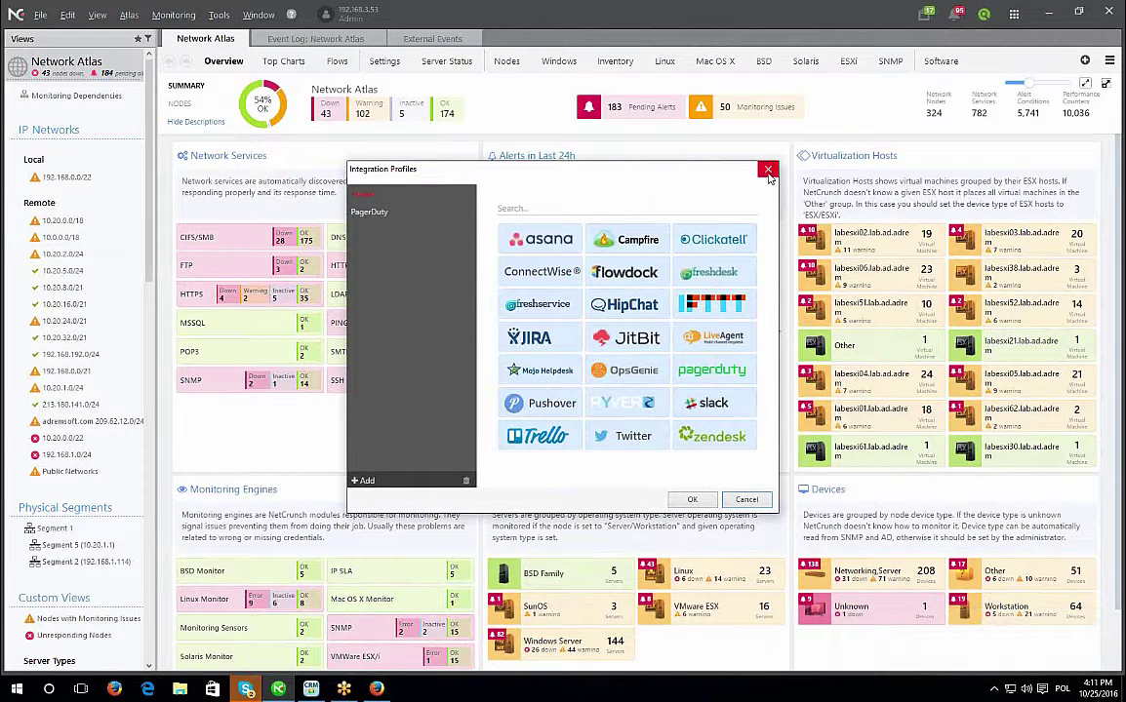
key(Escape)
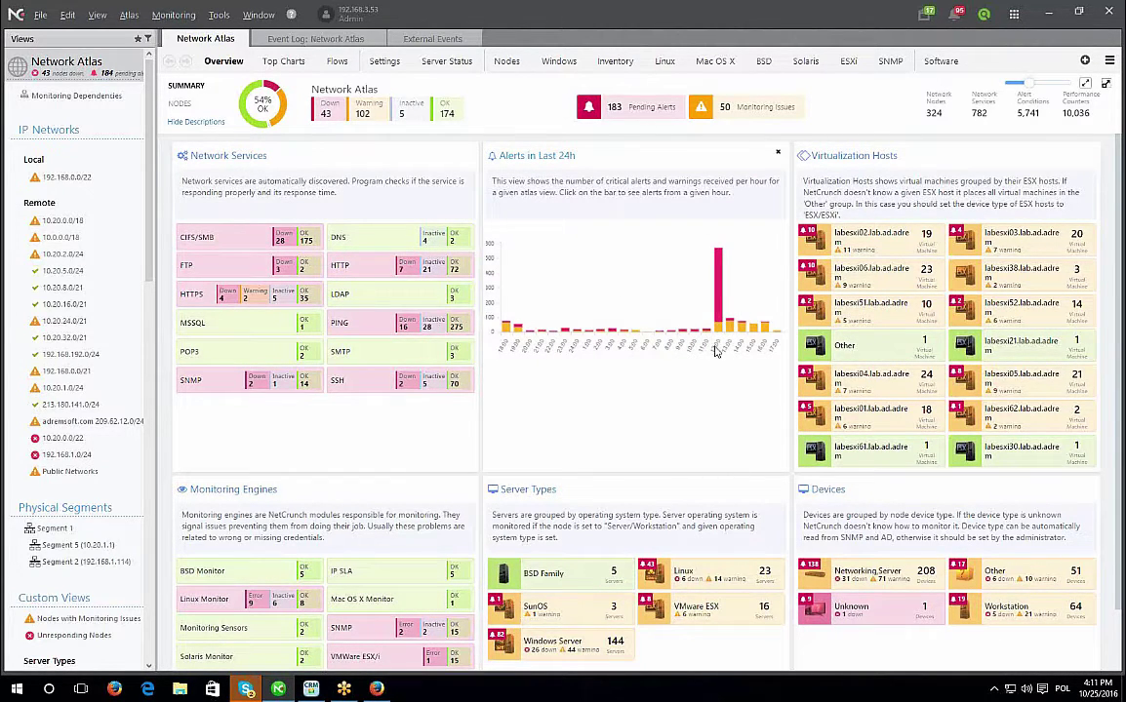
Show the 3 PM to 4 PM alert history from the 24-hour alerts chart, followed by the pending alerts.
mouse_move(524, 337)
mouse_move(778, 336)
click(767, 330)
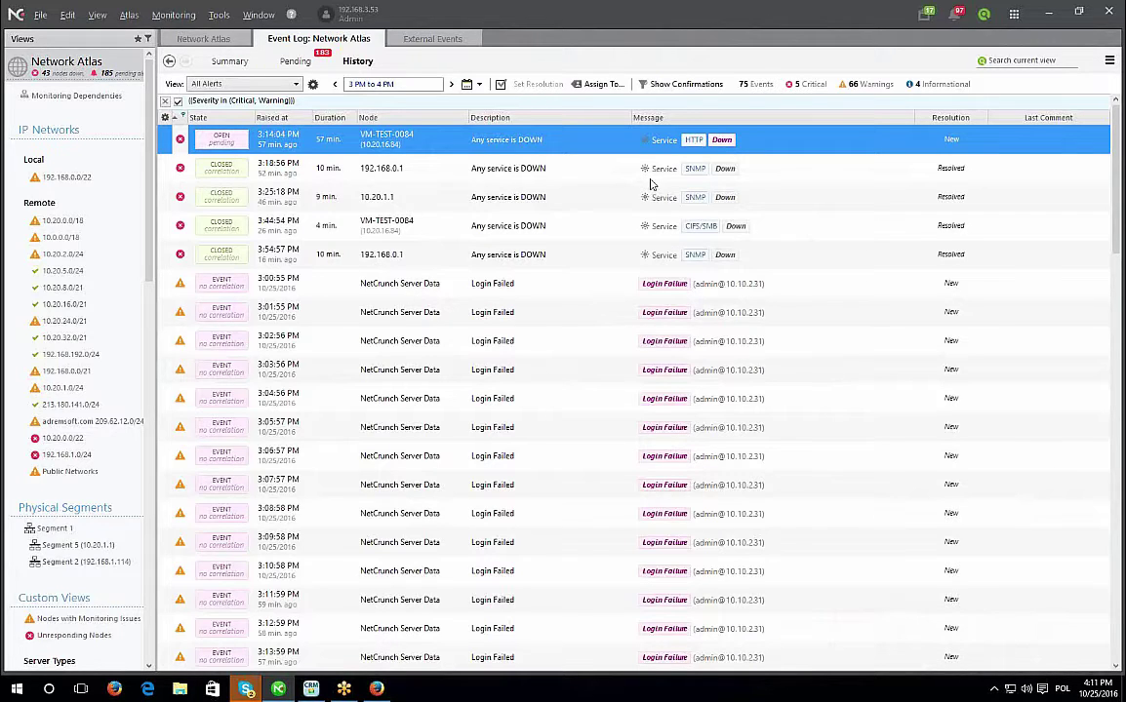
mouse_move(341, 173)
click(295, 62)
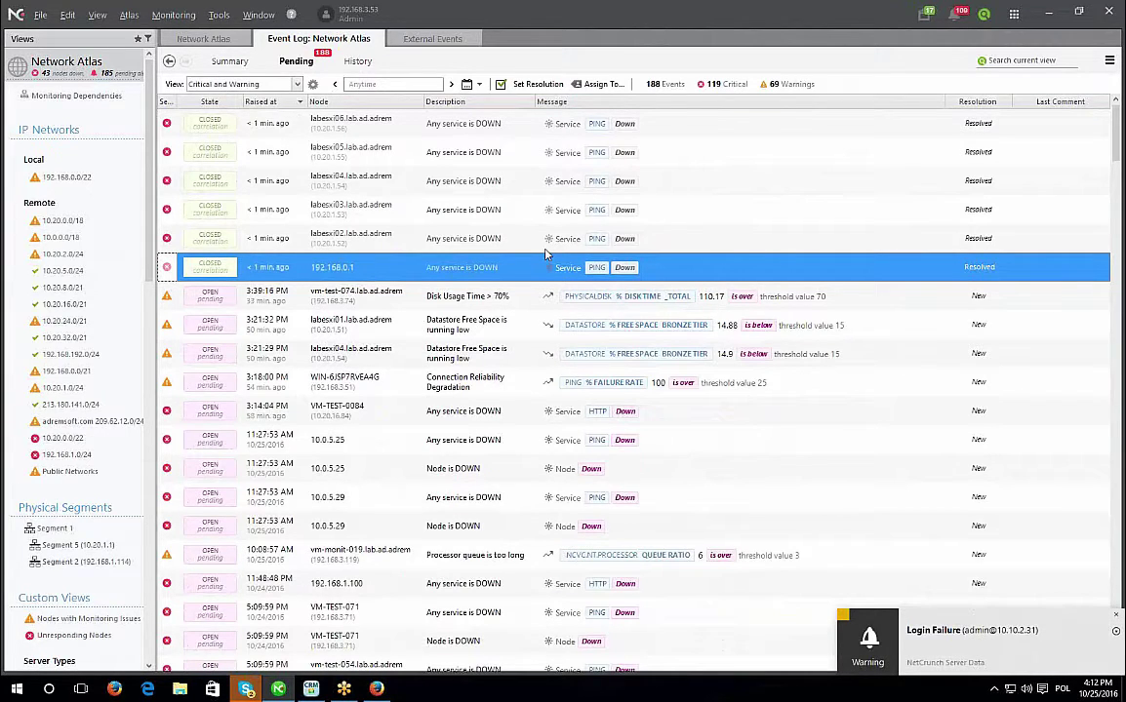
View the Network Atlas event summary and check its time range options.
click(229, 60)
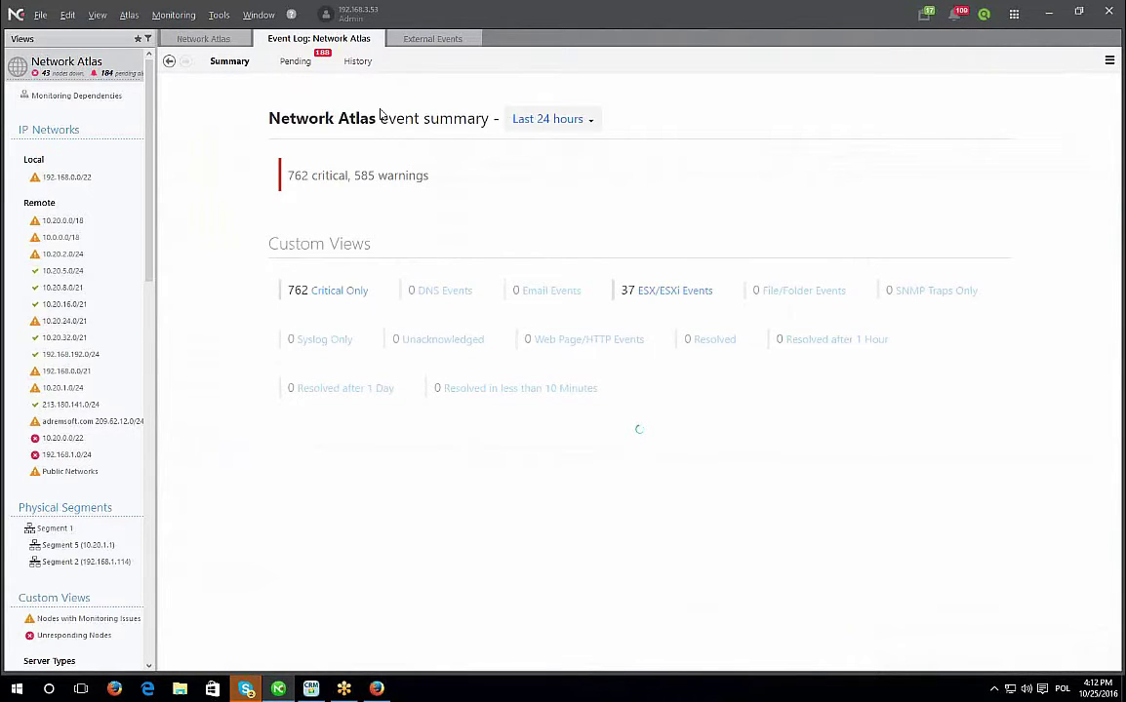
click(580, 128)
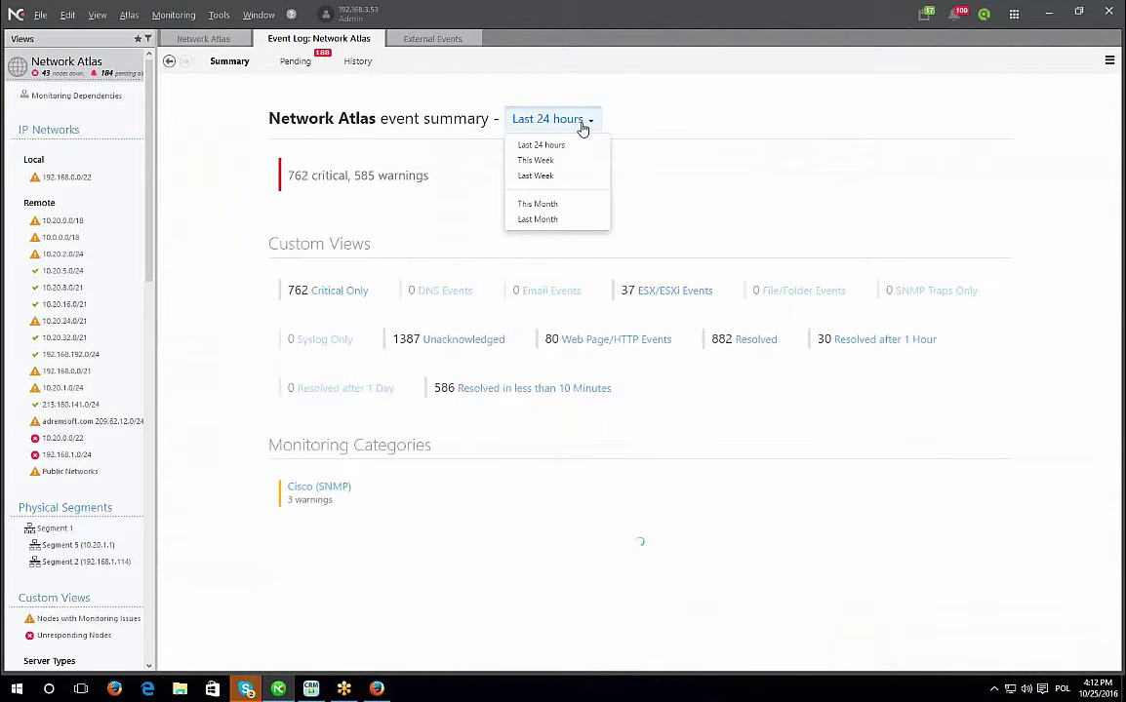
click(586, 177)
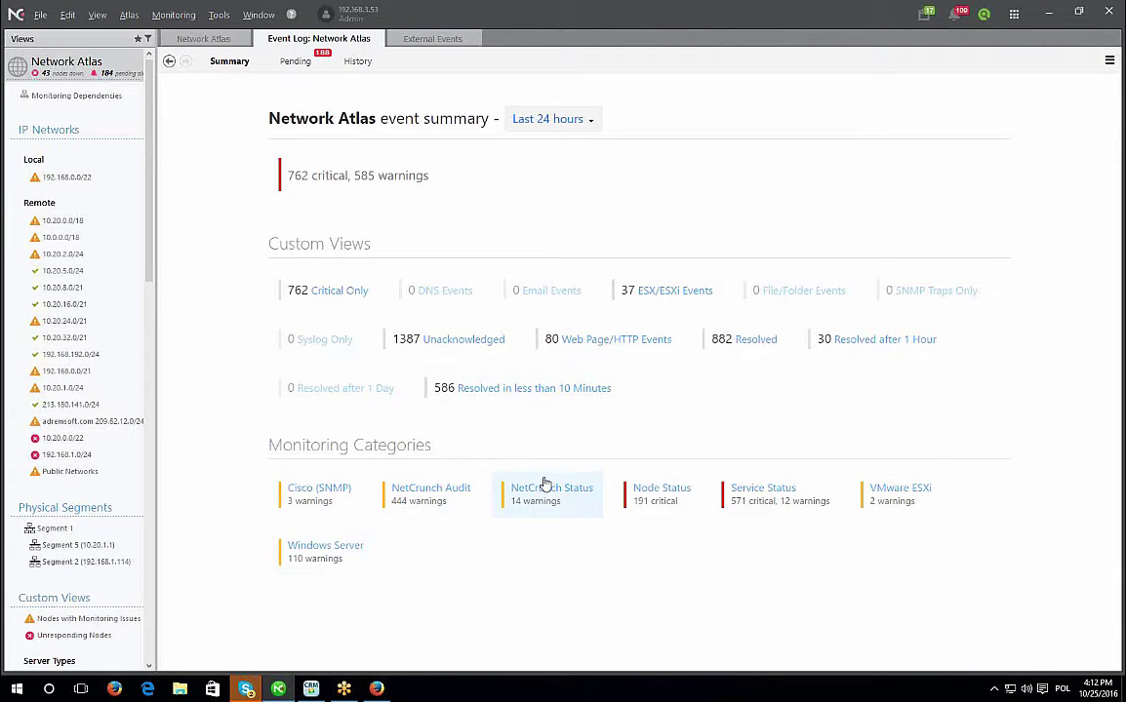
Leave the event log and show the overview of the Windows Server view under Server Types.
click(223, 43)
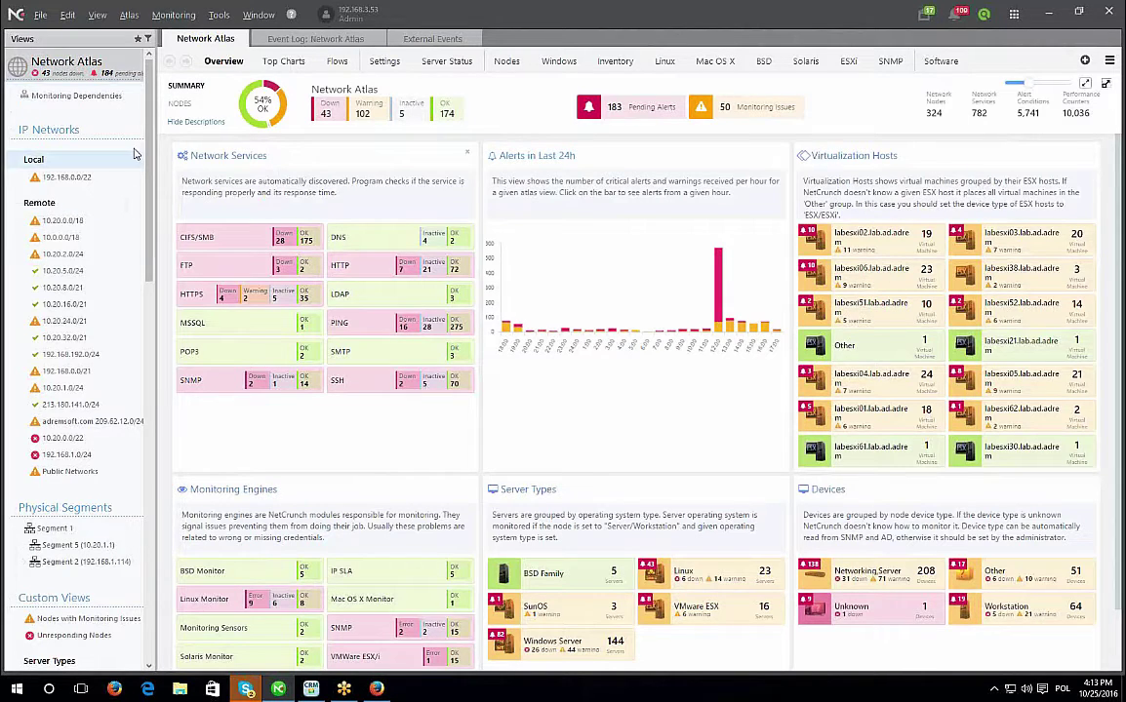
scroll(127, 185, down, 8)
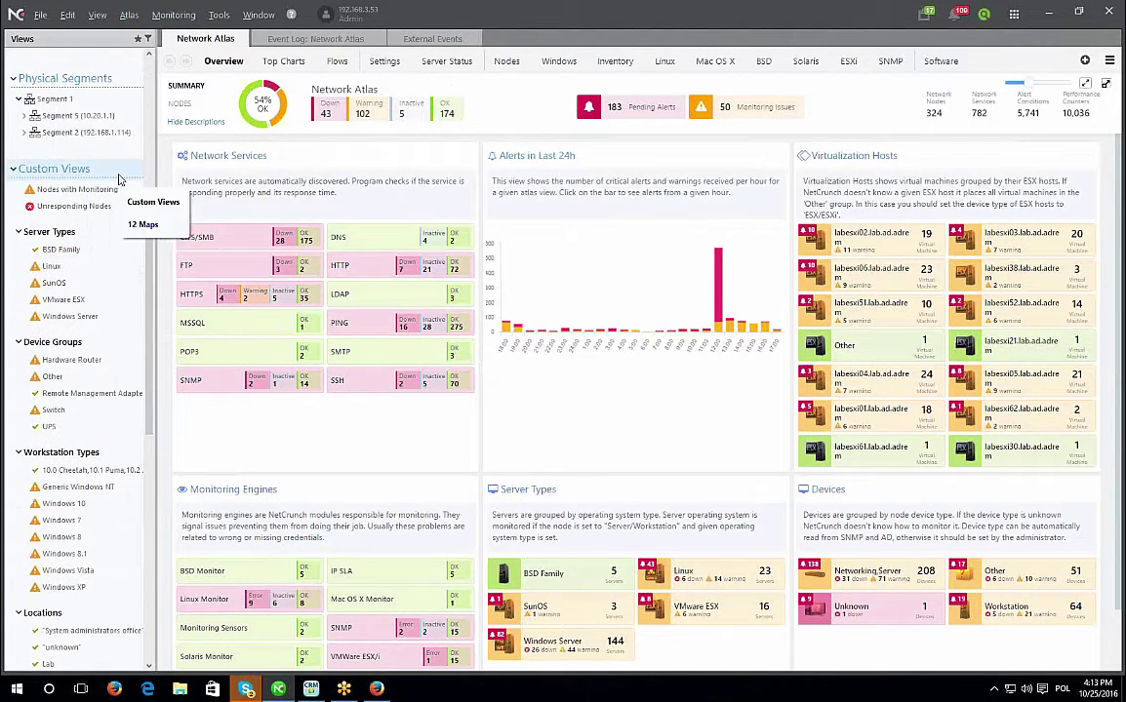
click(81, 316)
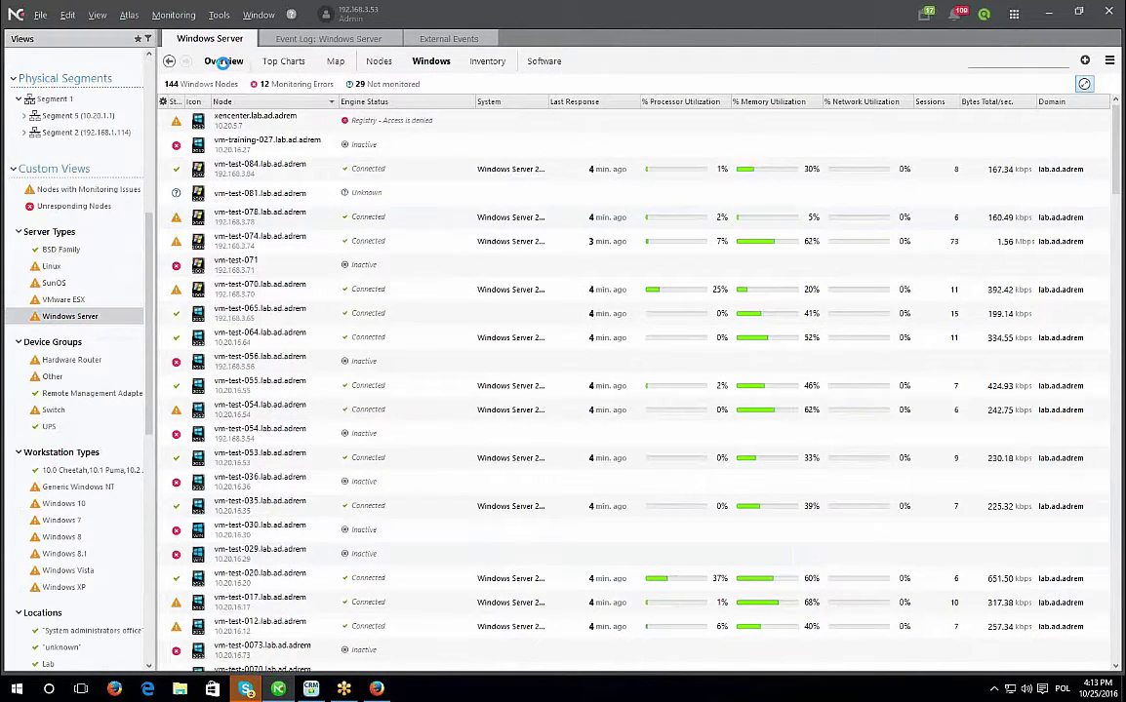
click(218, 64)
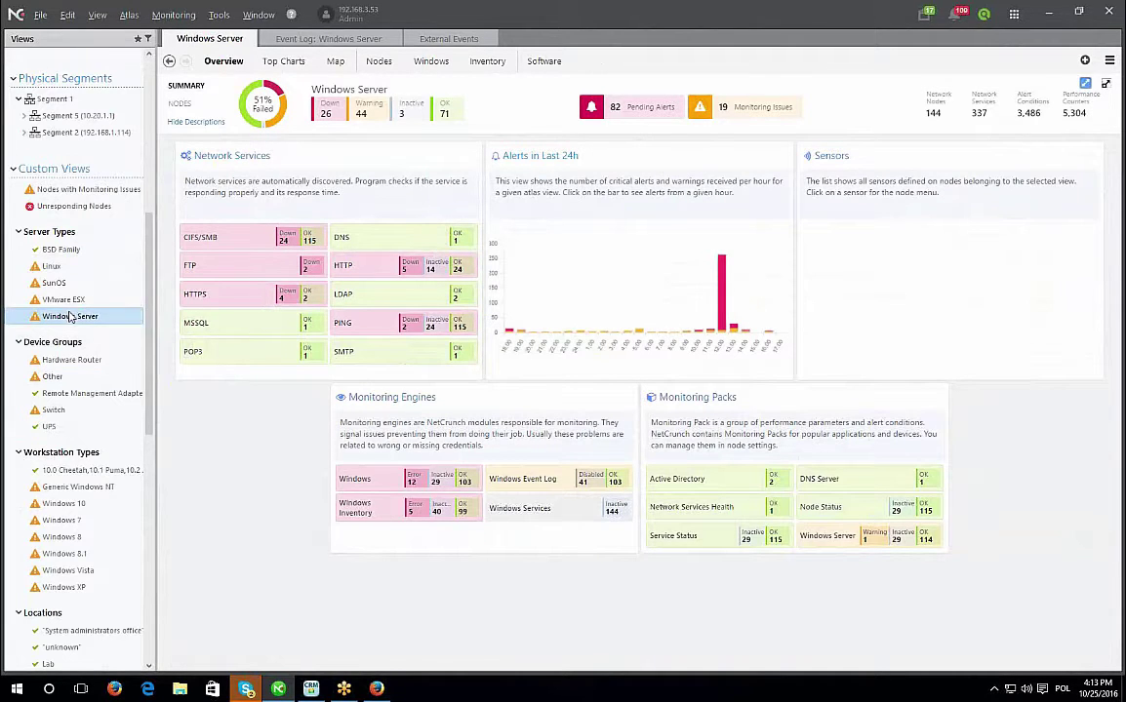
Return to the overview of the whole Network Atlas.
mouse_move(127, 292)
scroll(78, 195, up, 5)
click(78, 73)
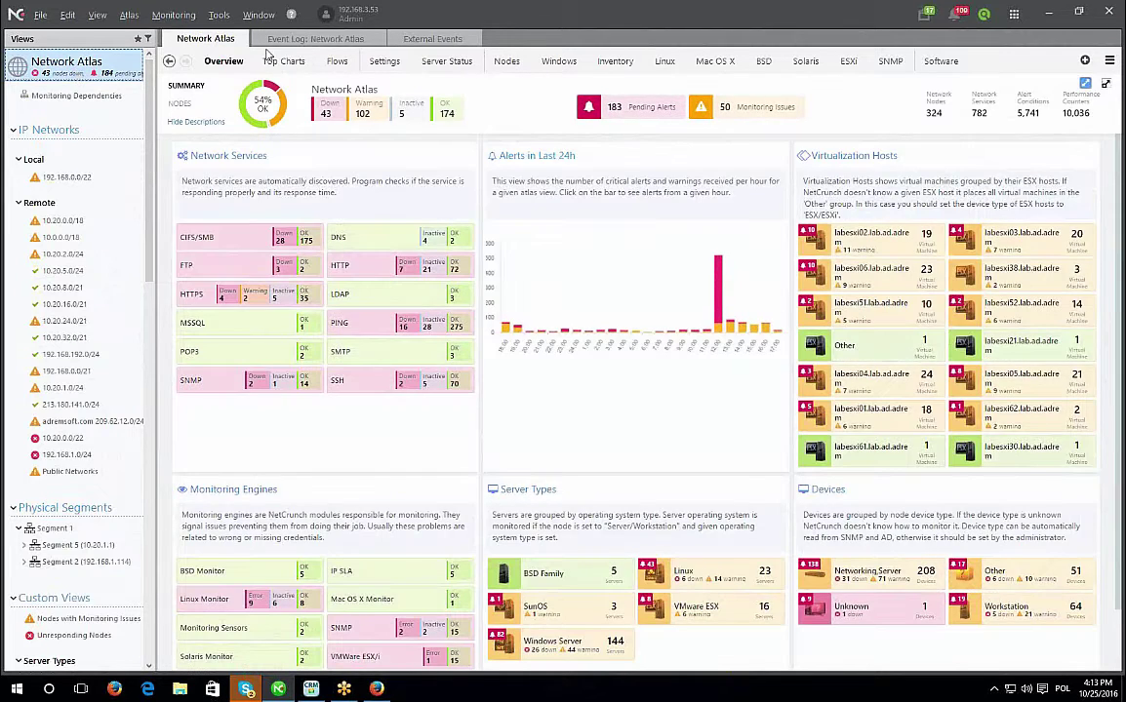
Show the Top Charts of the Network Atlas at a reduced size and limit them to 5 elements per chart.
click(280, 61)
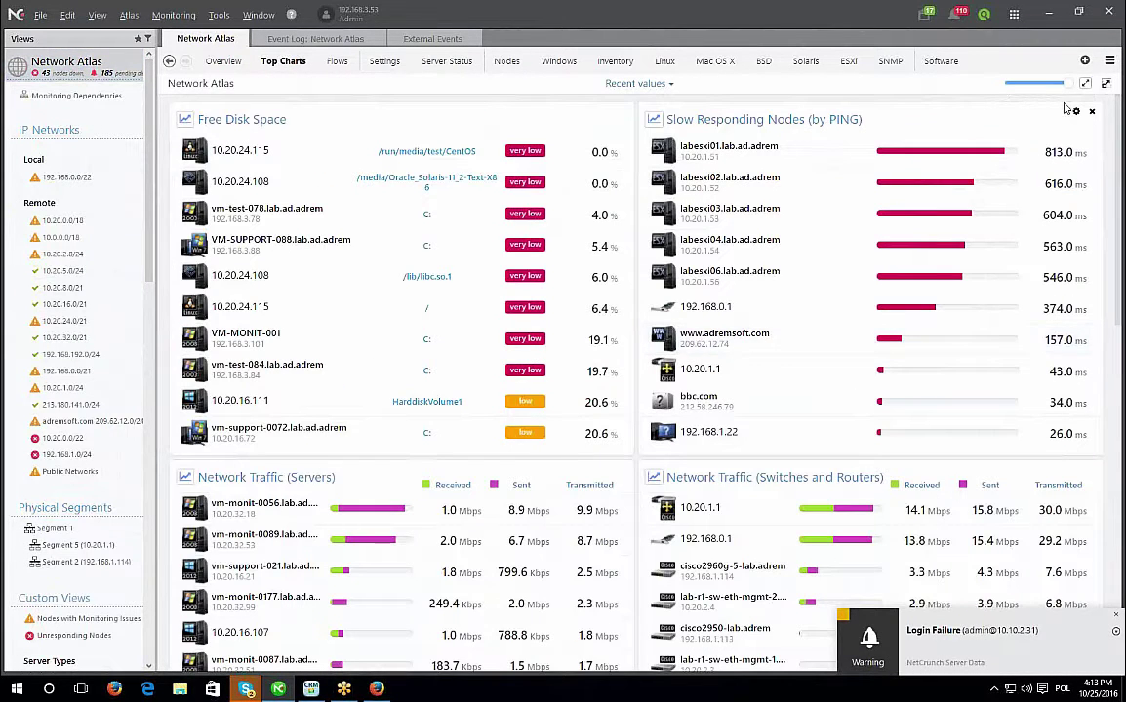
drag(1061, 83, 1031, 84)
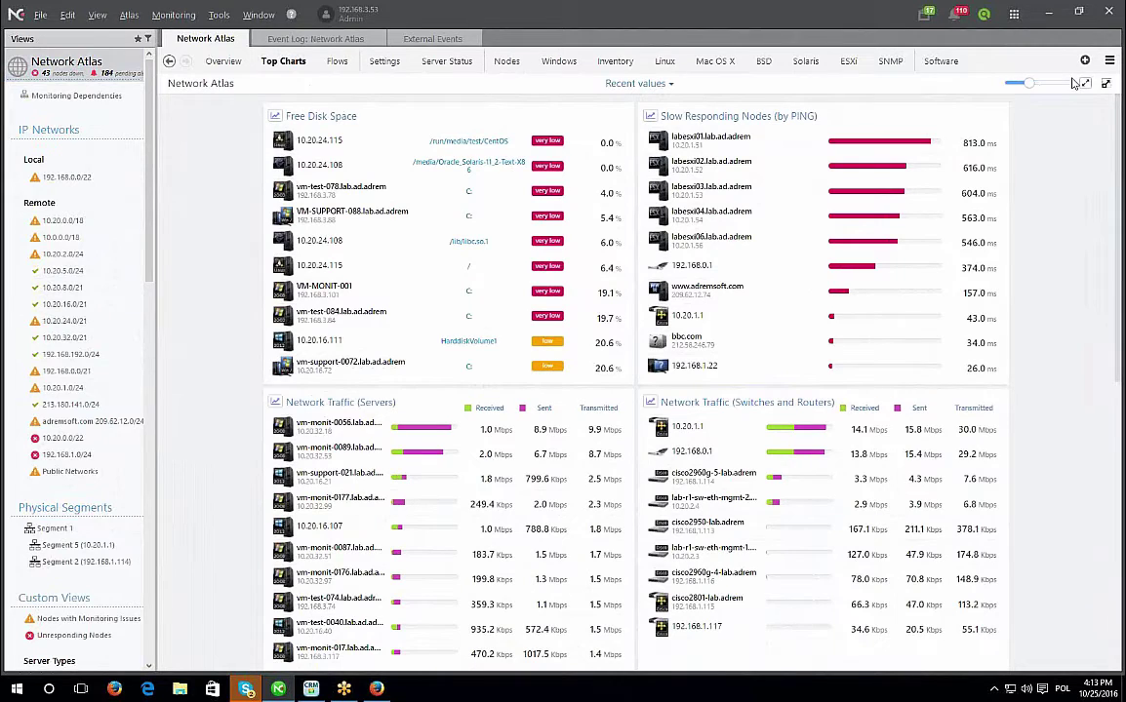
click(1109, 60)
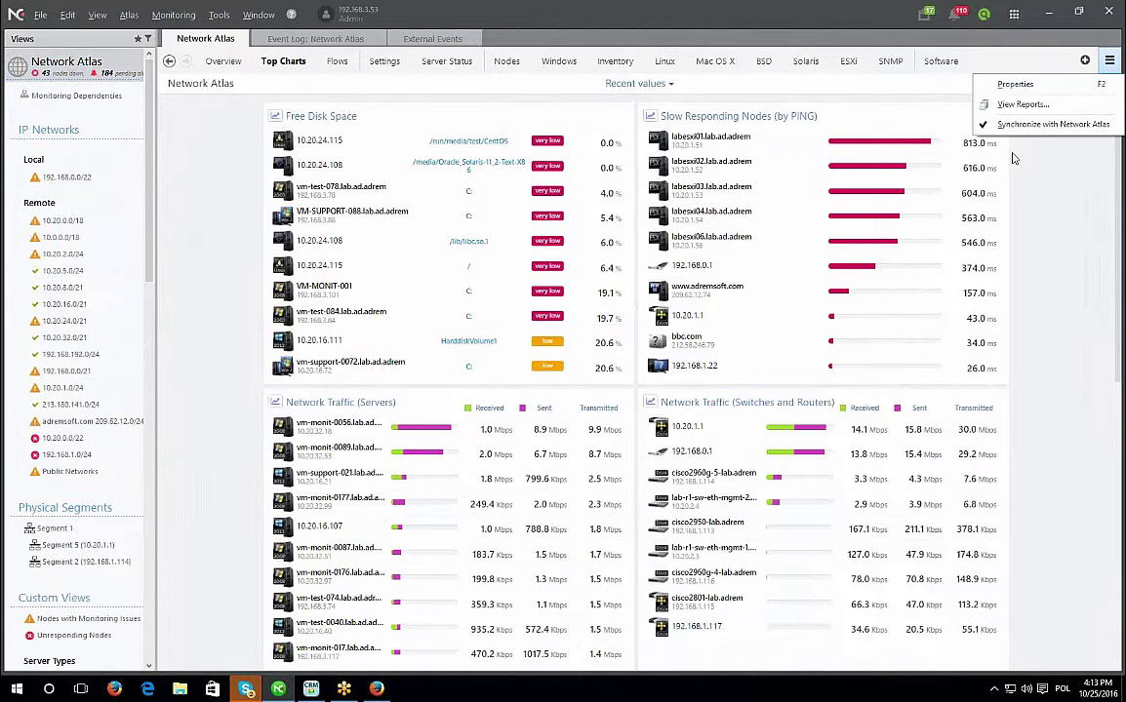
click(1014, 84)
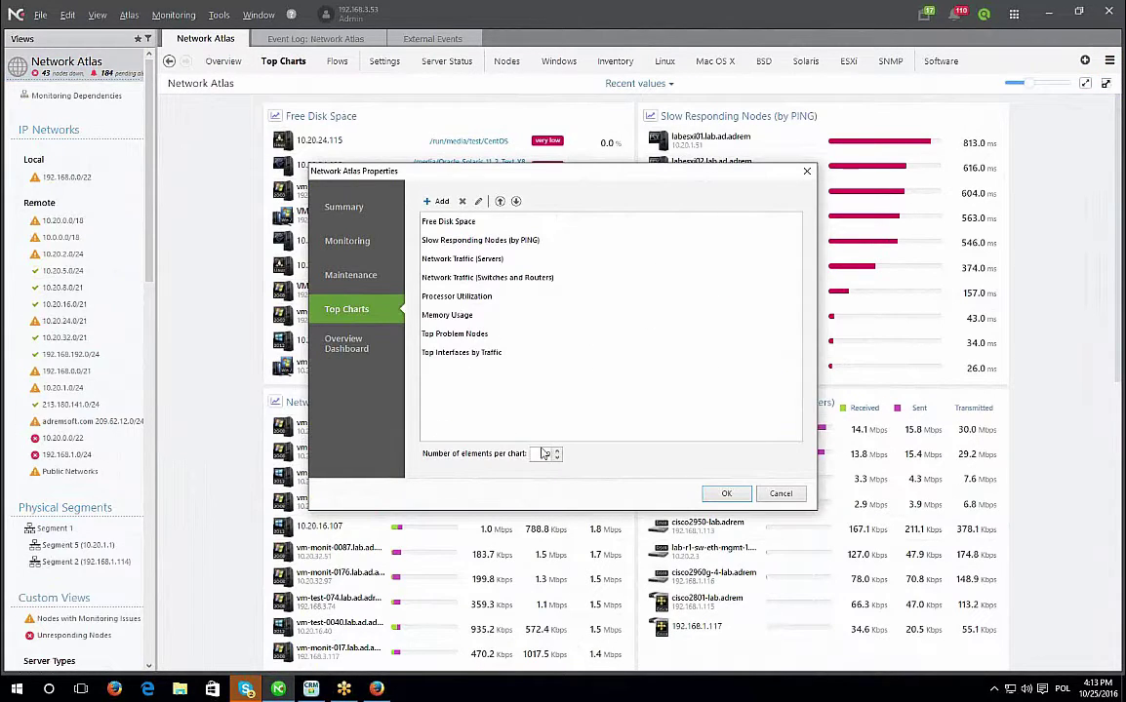
click(725, 493)
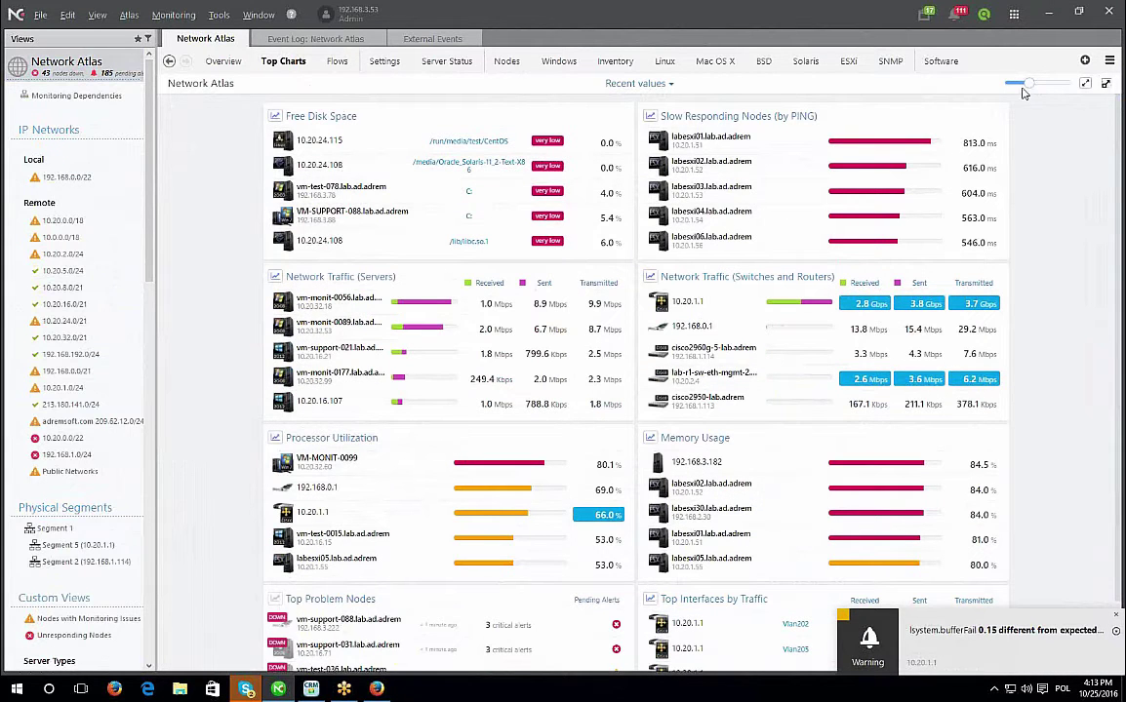
Move the Network Traffic (Switches and Routers) chart to the first place and set the data aggregation range to Last 24 Hours Average.
drag(776, 278, 337, 178)
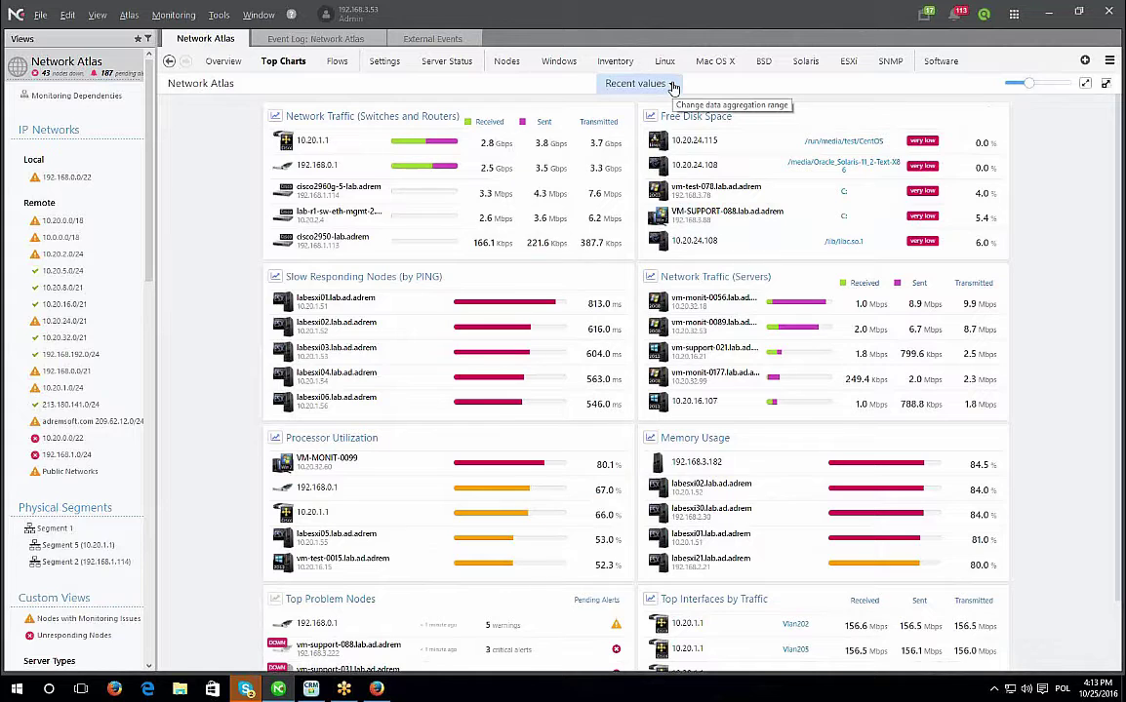
click(665, 85)
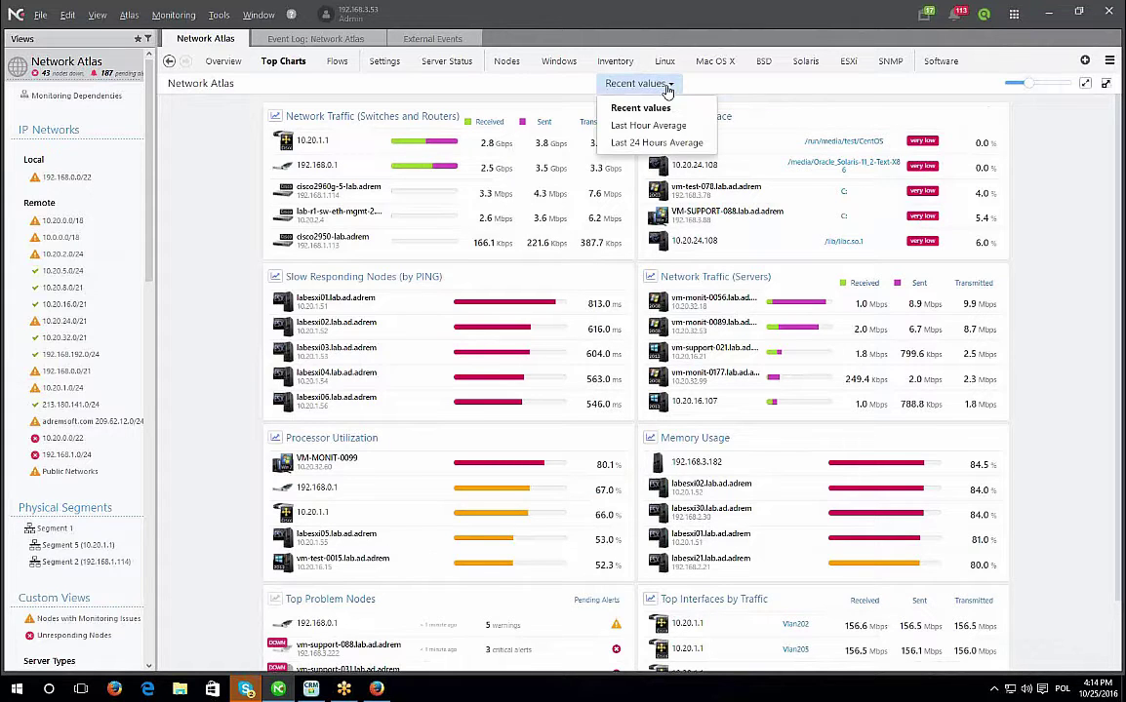
click(656, 144)
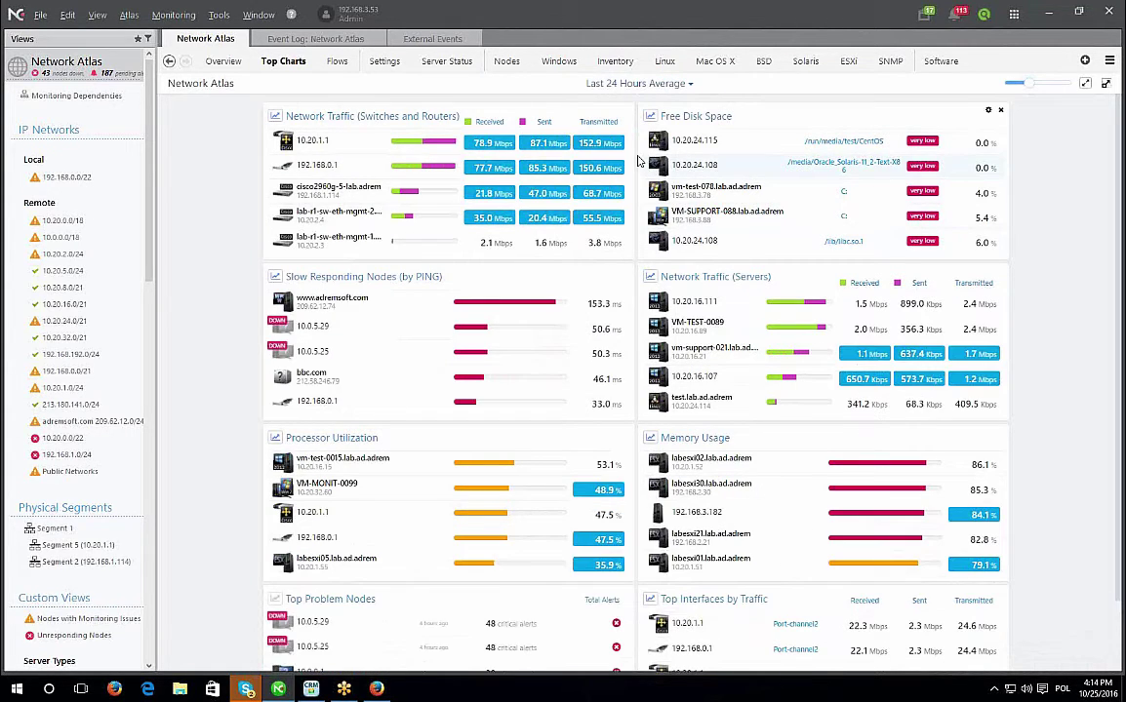
View the counter history of node 10.20.1.1 from the Network Traffic (Switches and Routers) chart, then close the trend viewer.
right_click(338, 151)
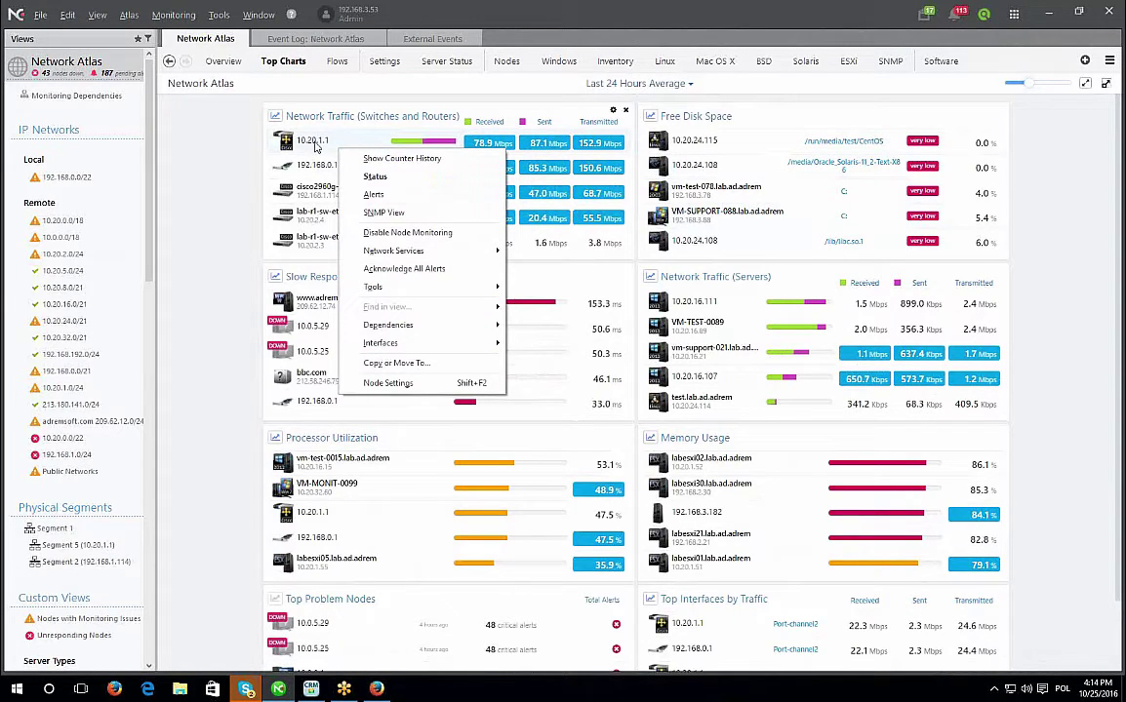
click(370, 158)
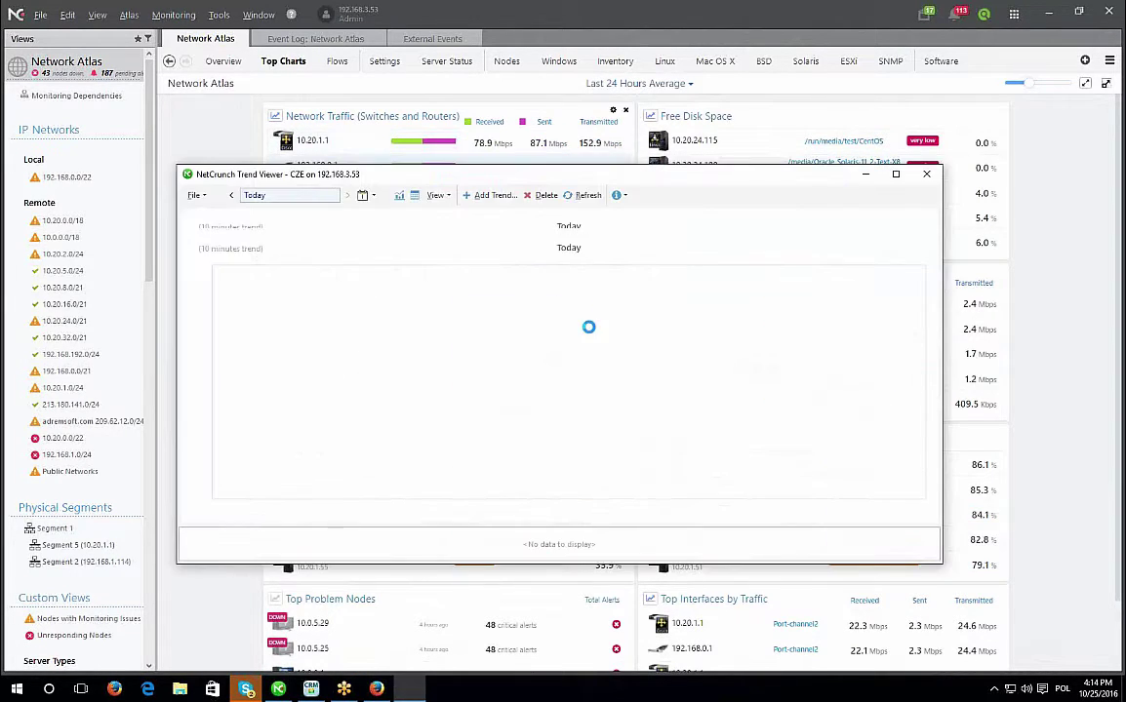
click(926, 176)
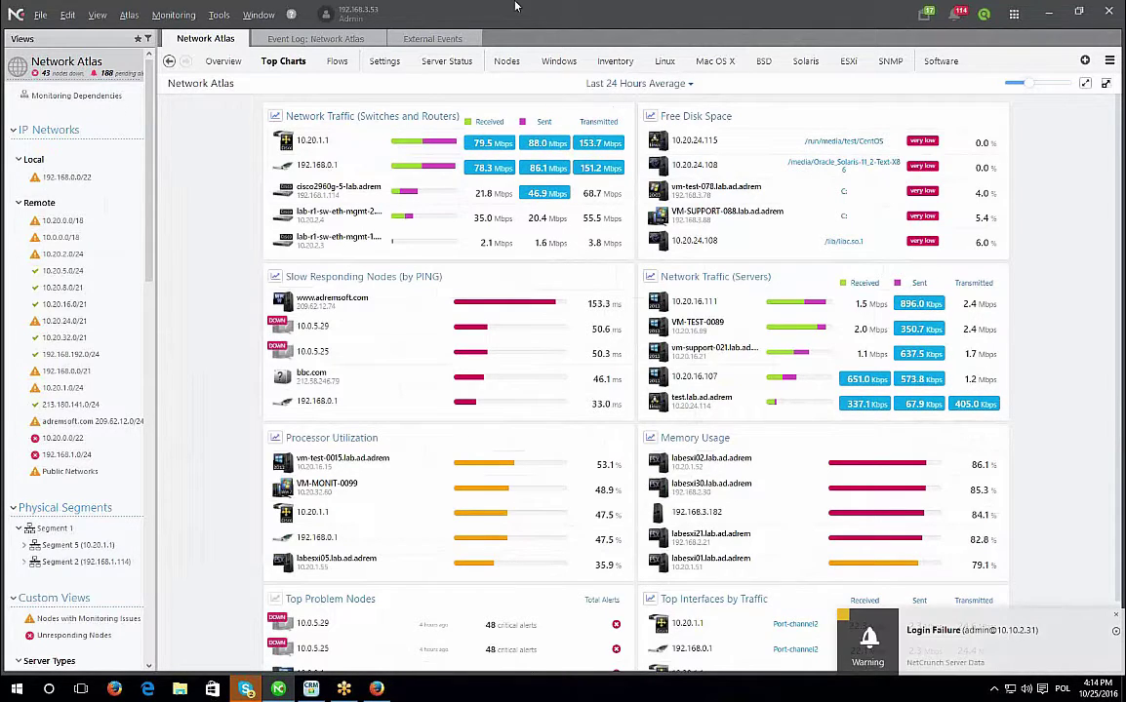
Enable window docking and preview the Network Atlas in a separate atlas view window before closing it.
click(259, 15)
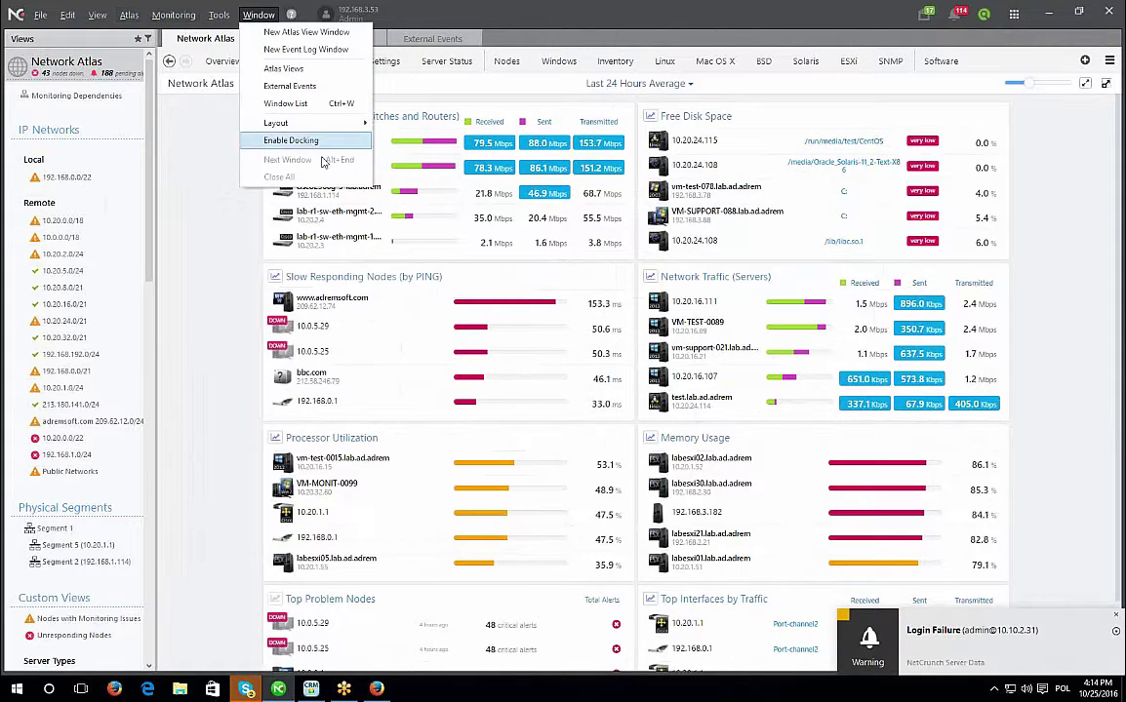
click(289, 141)
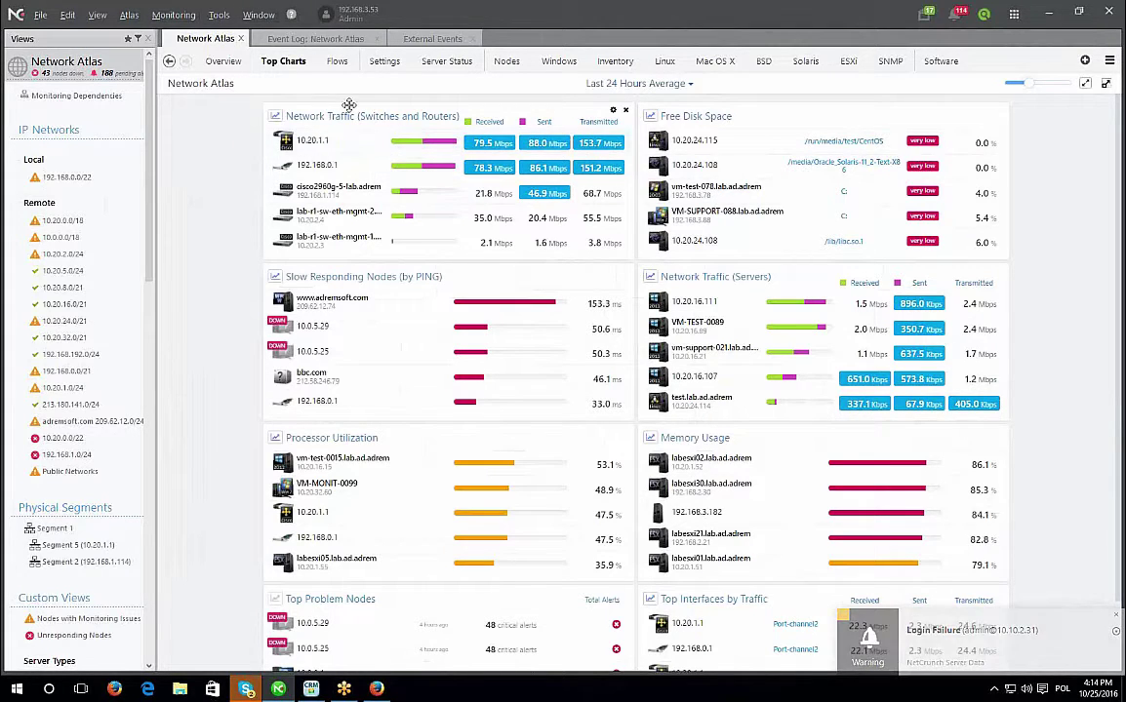
click(252, 16)
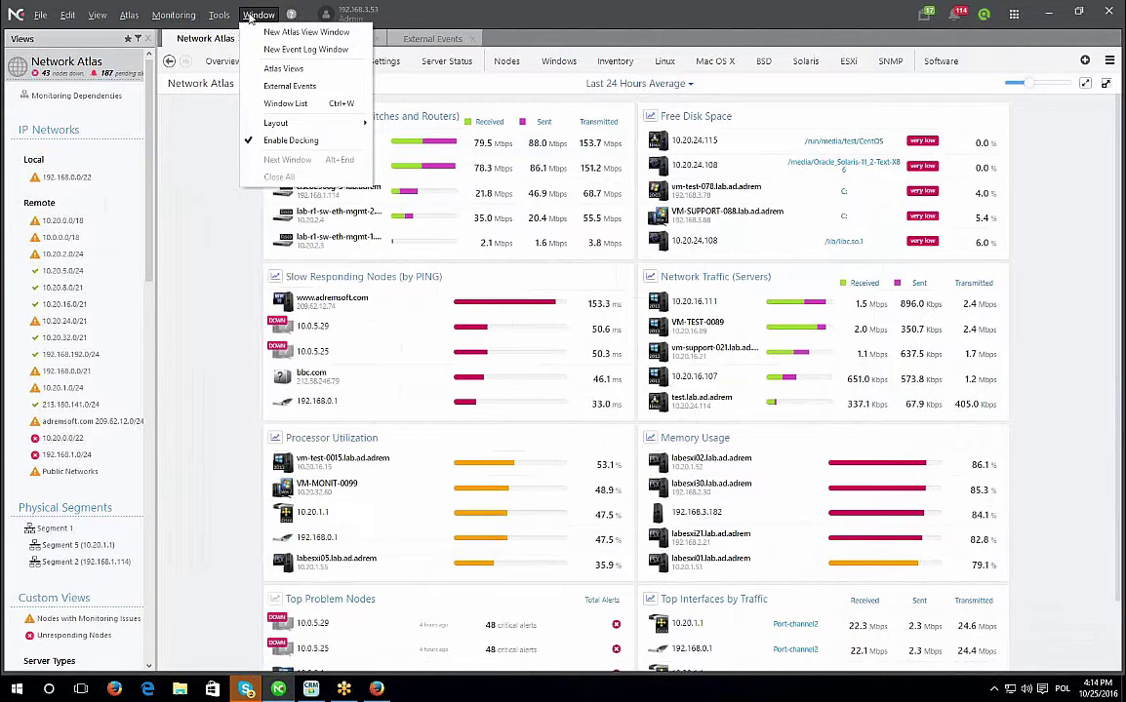
click(268, 34)
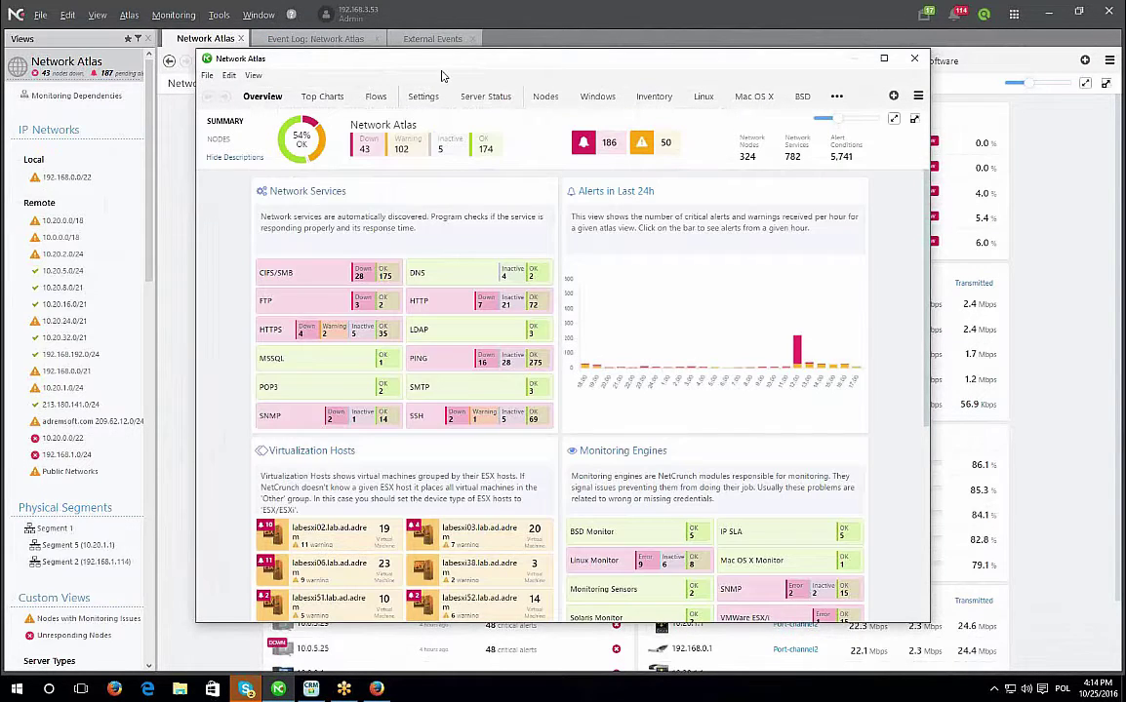
drag(354, 57, 400, 60)
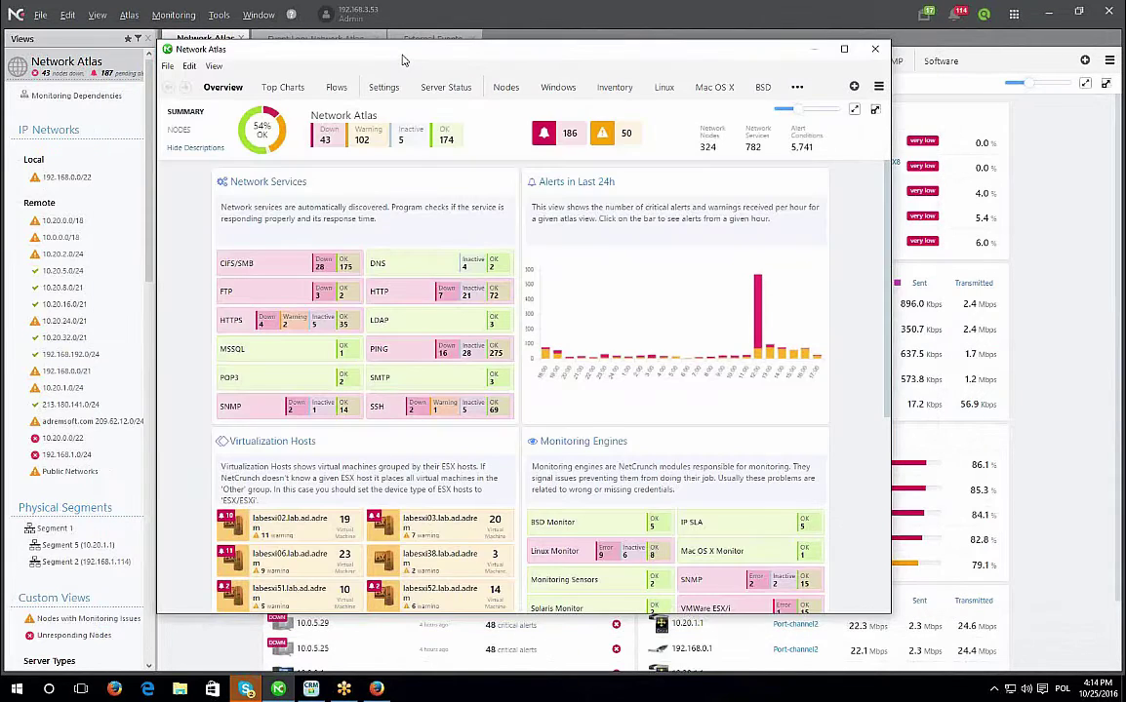
click(877, 50)
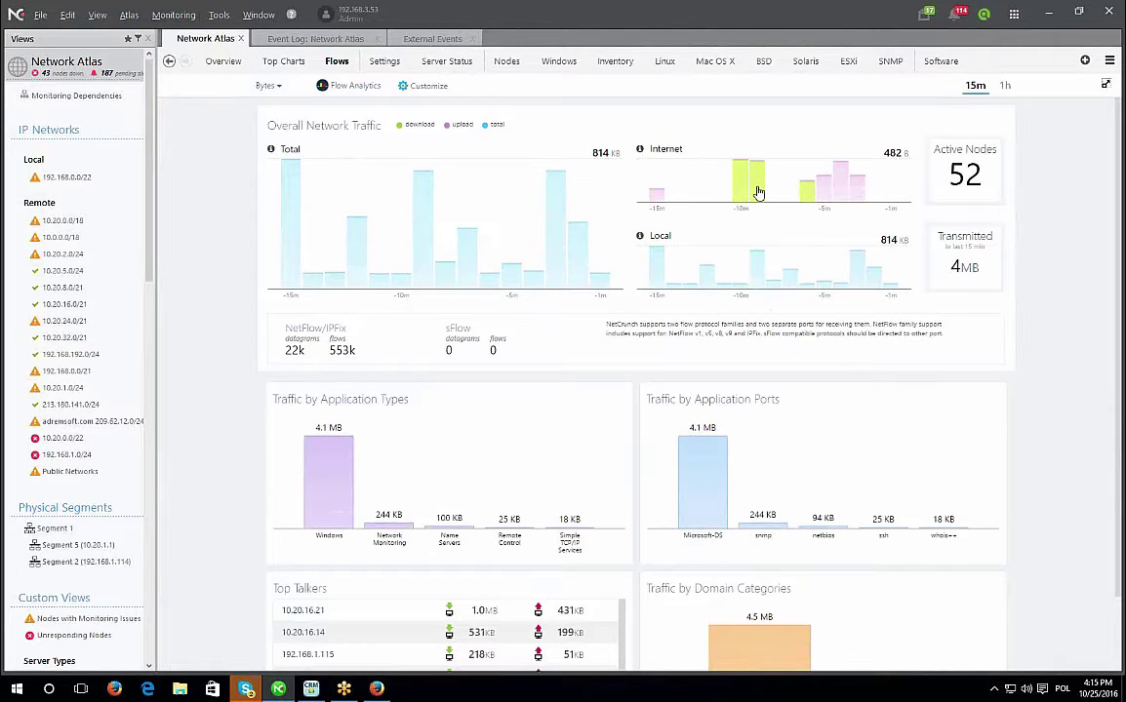
Show the Network Atlas flow traffic for the last hour (1h), measured in Flows.
mouse_move(759, 192)
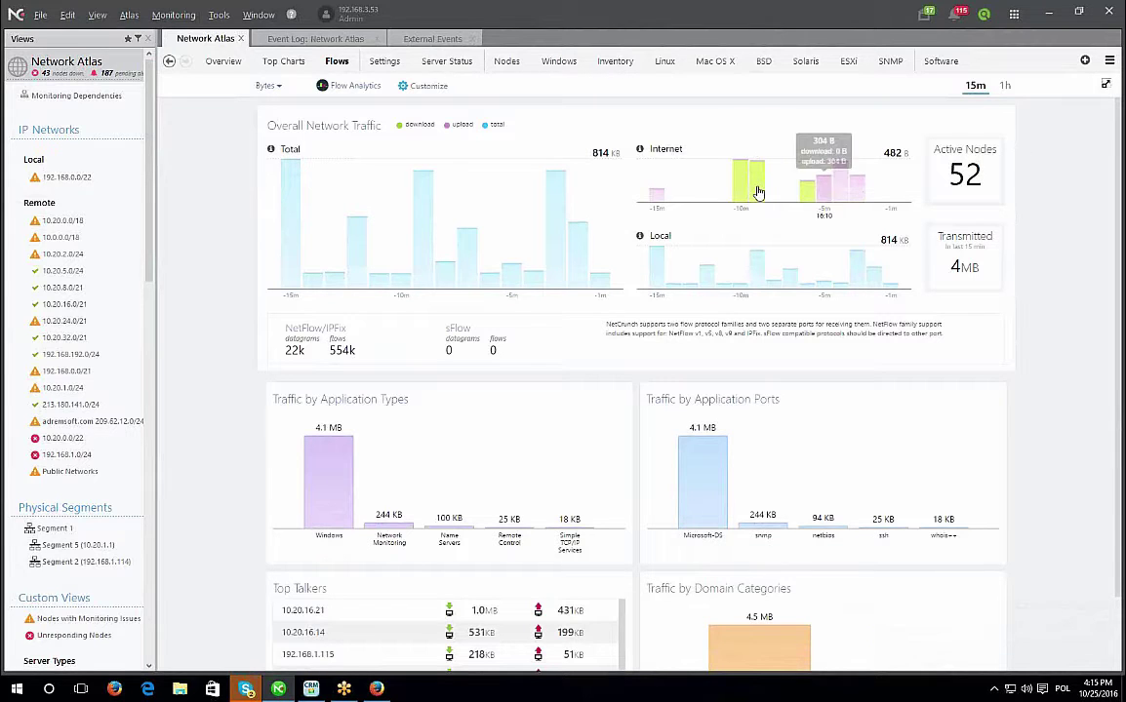
click(1005, 86)
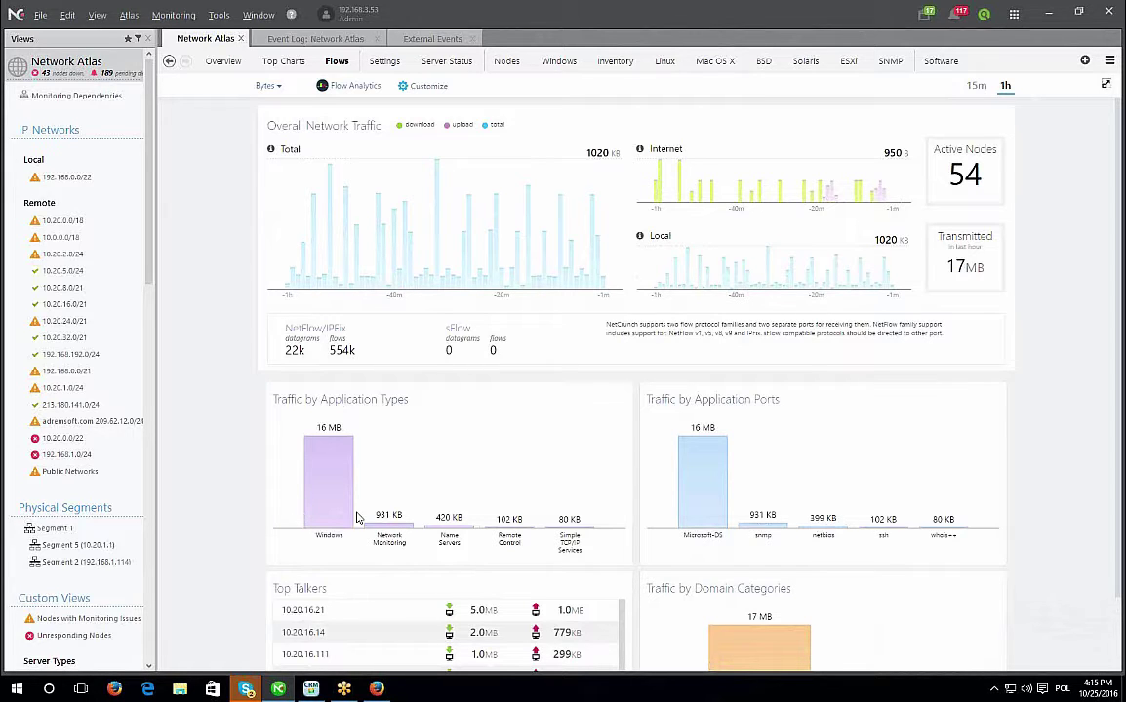
scroll(401, 510, down, 1)
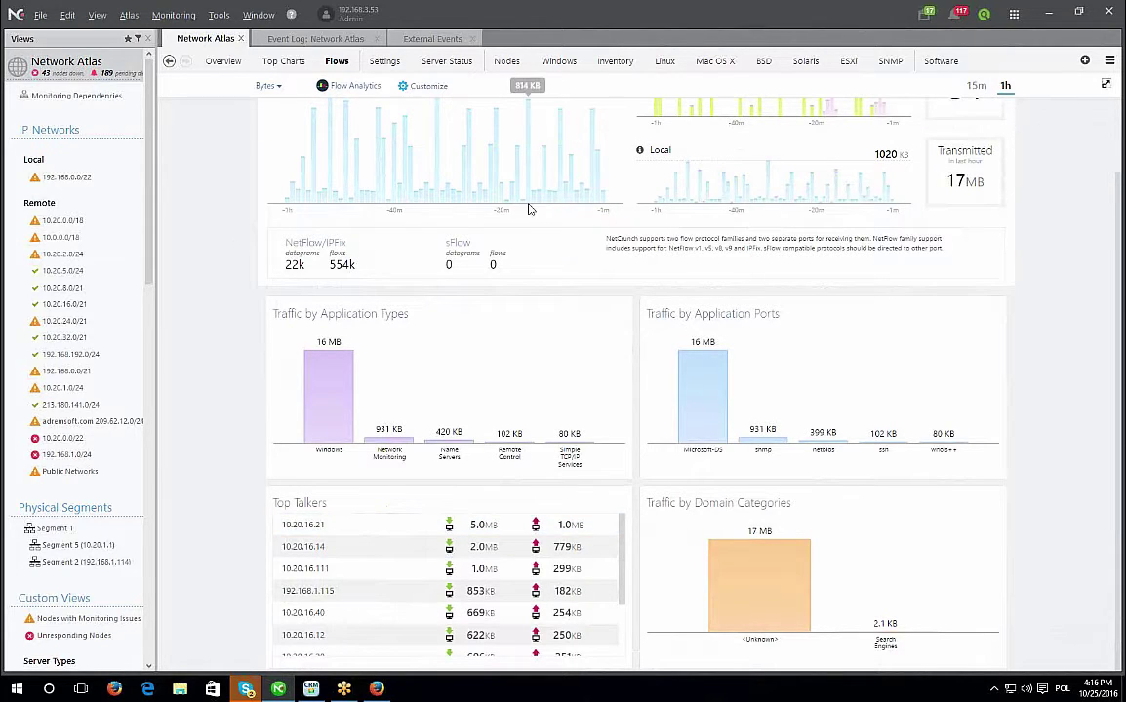
scroll(528, 209, up, 2)
click(267, 85)
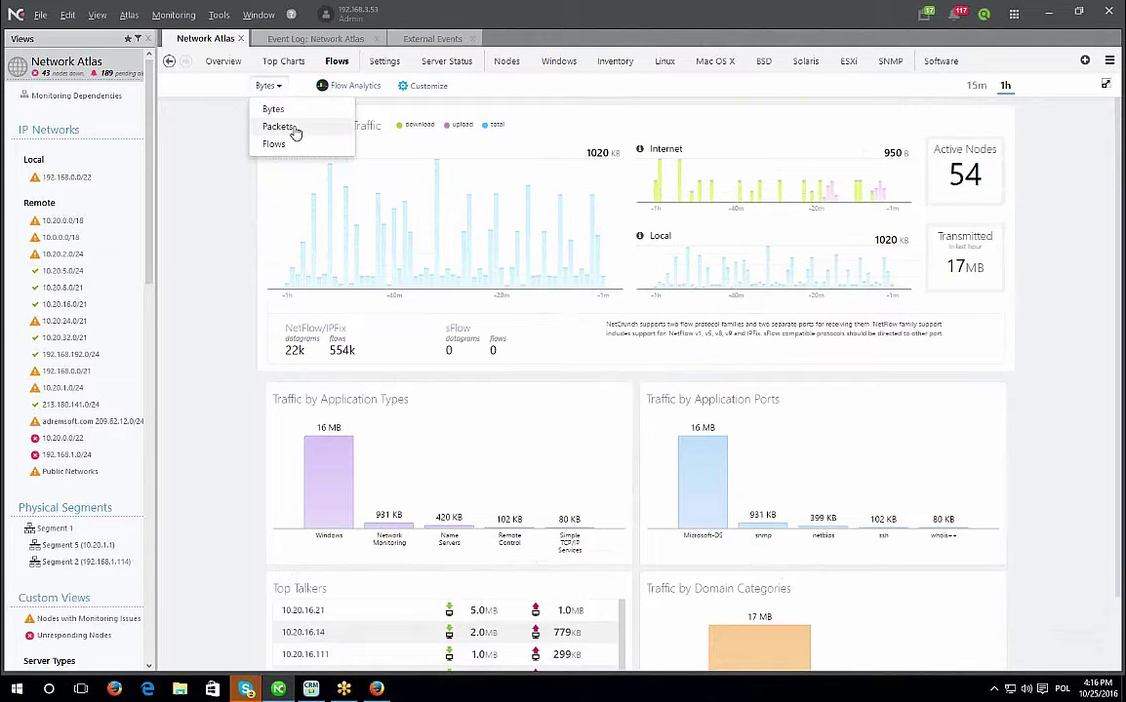
click(295, 144)
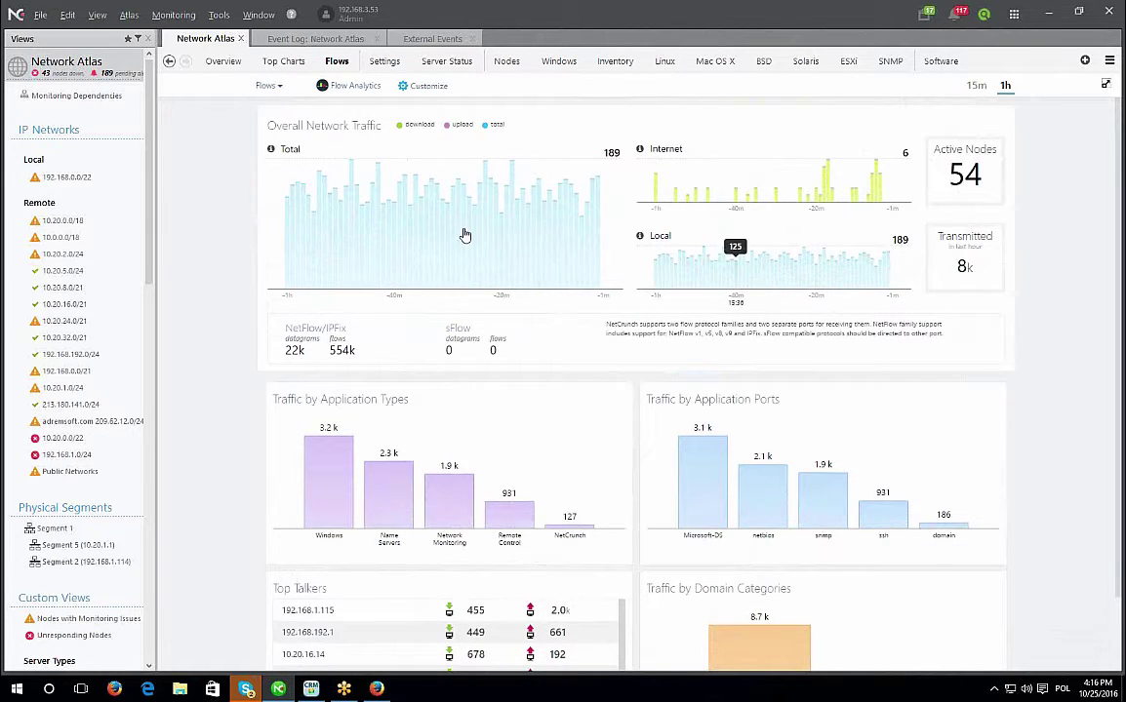
Examine the traffic breakdown by application group, application and IP protocol in Flow Analytics, then close it.
click(353, 86)
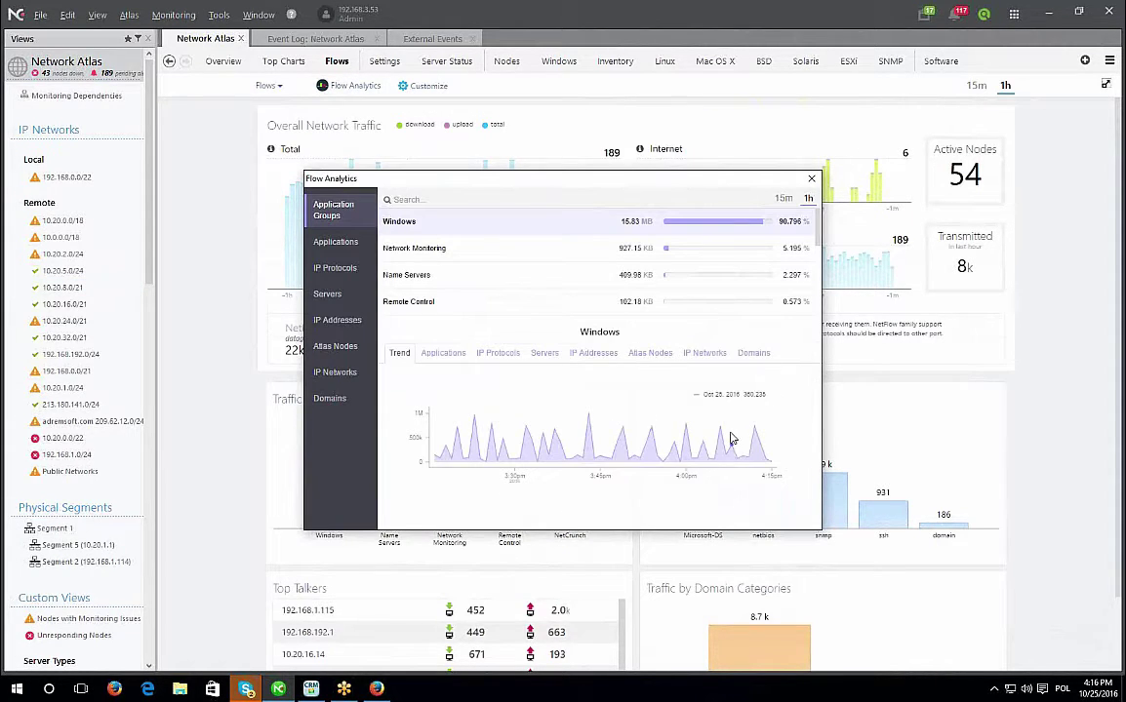
drag(733, 188, 752, 208)
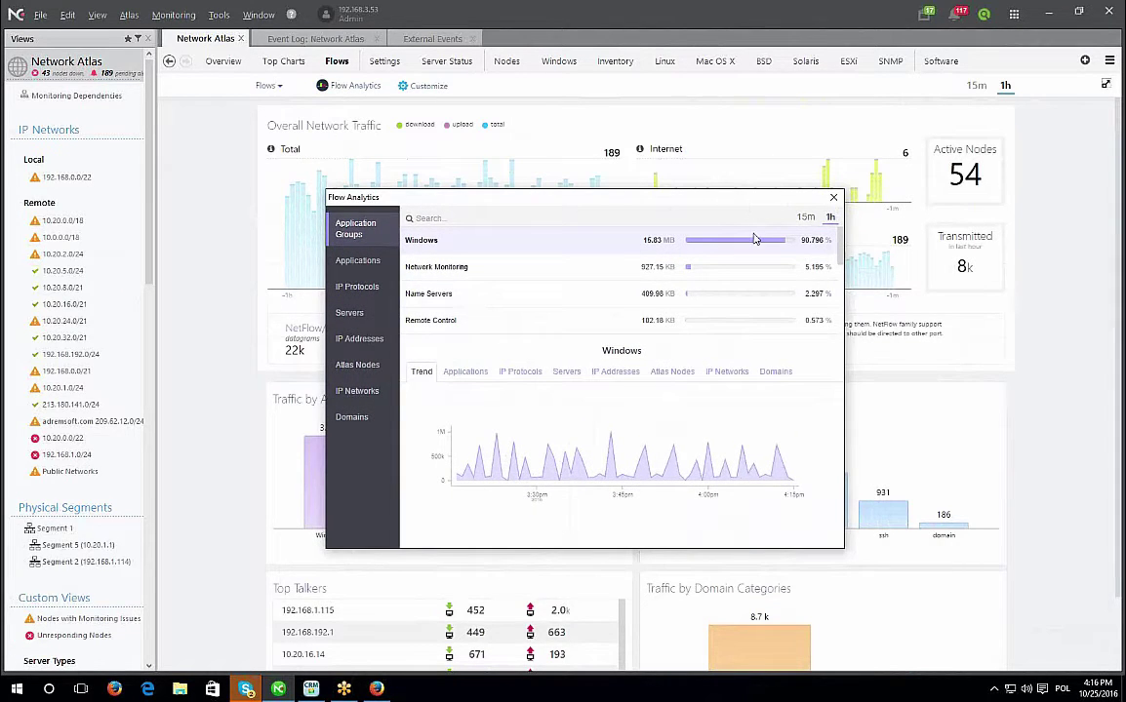
click(375, 263)
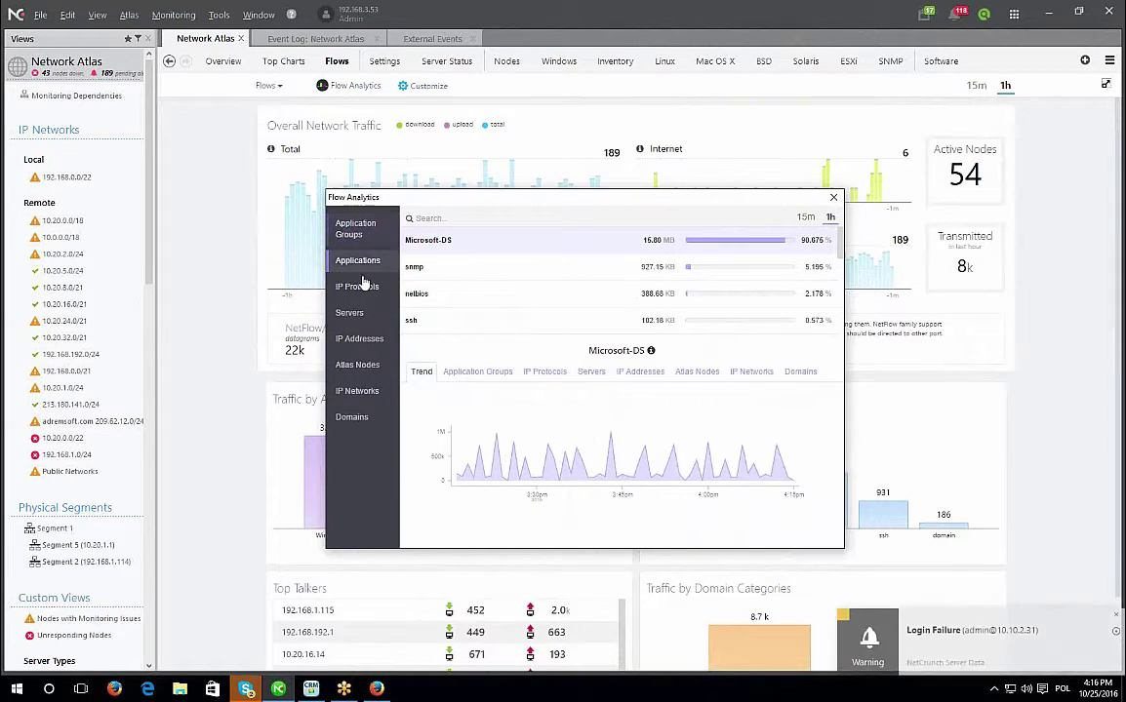
click(347, 284)
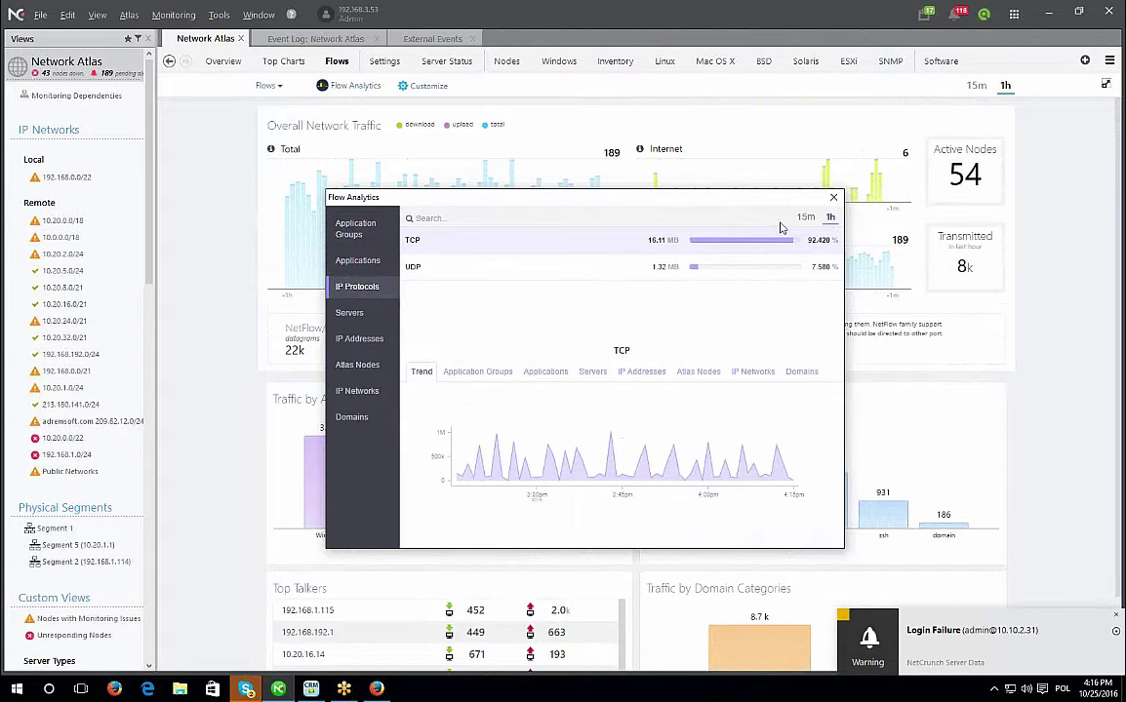
click(833, 198)
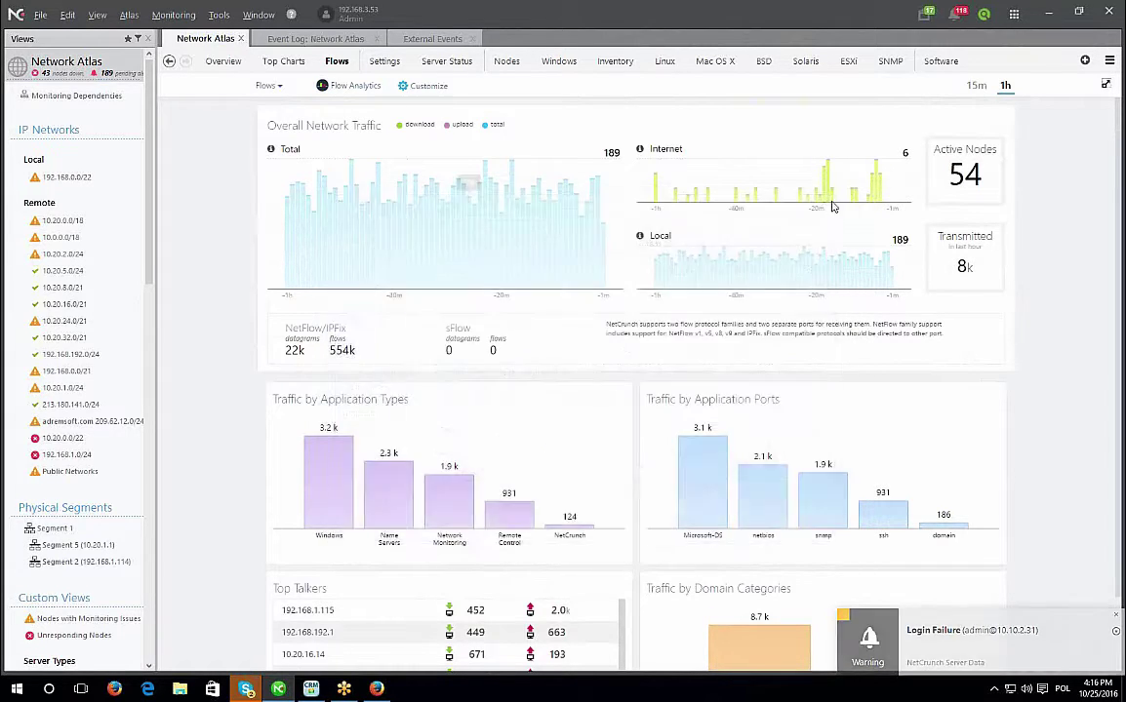
Look through the Network Atlas program and monitoring settings, followed by the server status page.
click(385, 61)
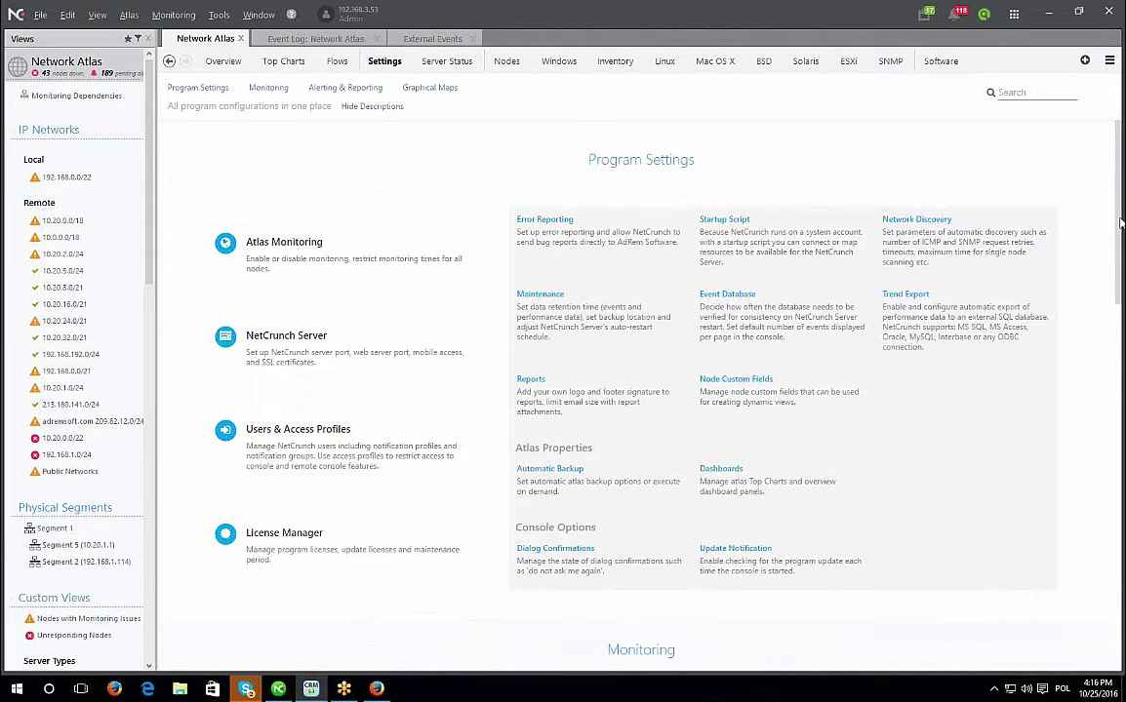
drag(1119, 364, 1119, 390)
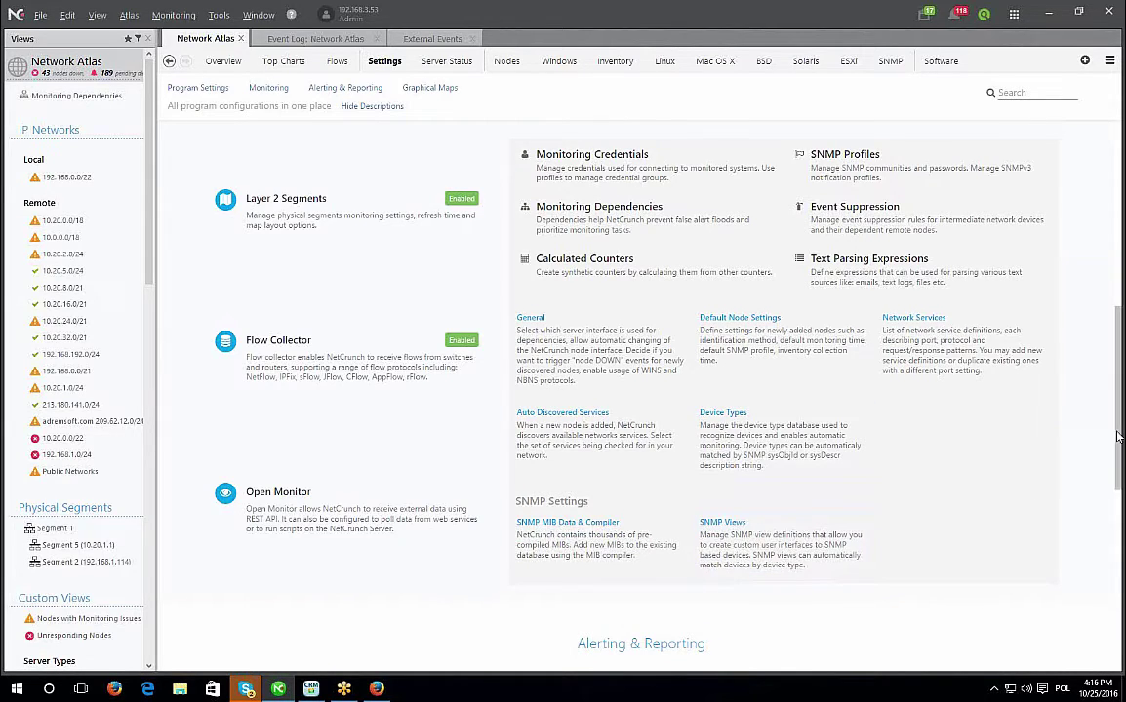
drag(1120, 432, 1097, 146)
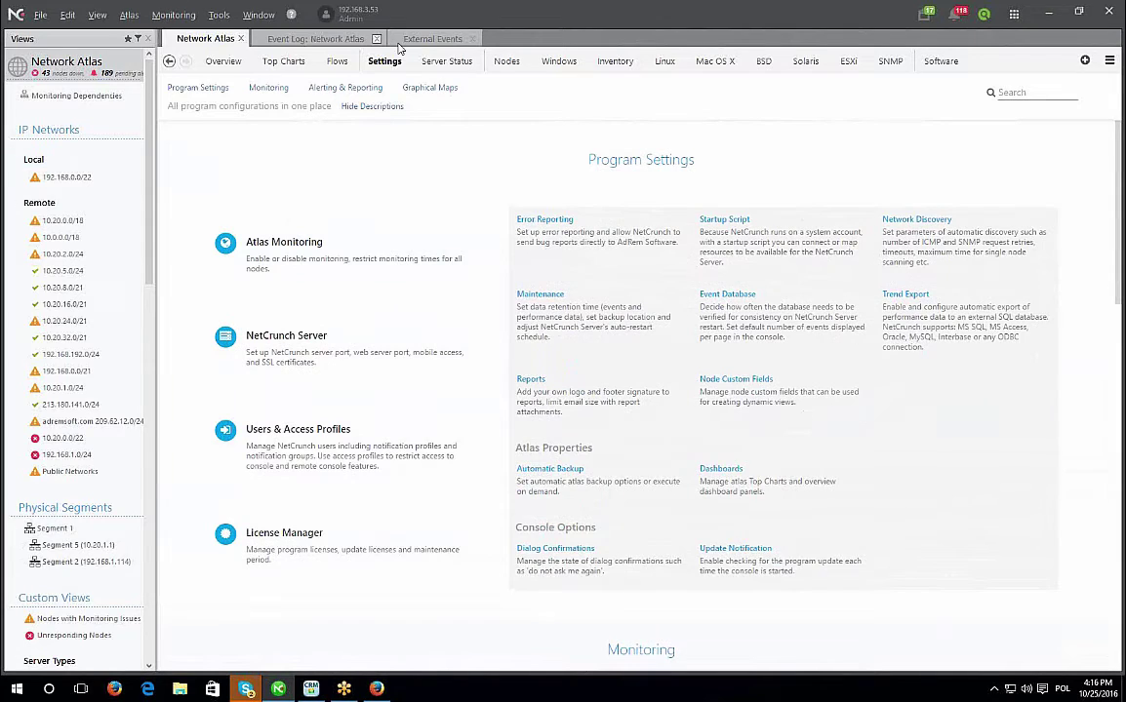
click(444, 62)
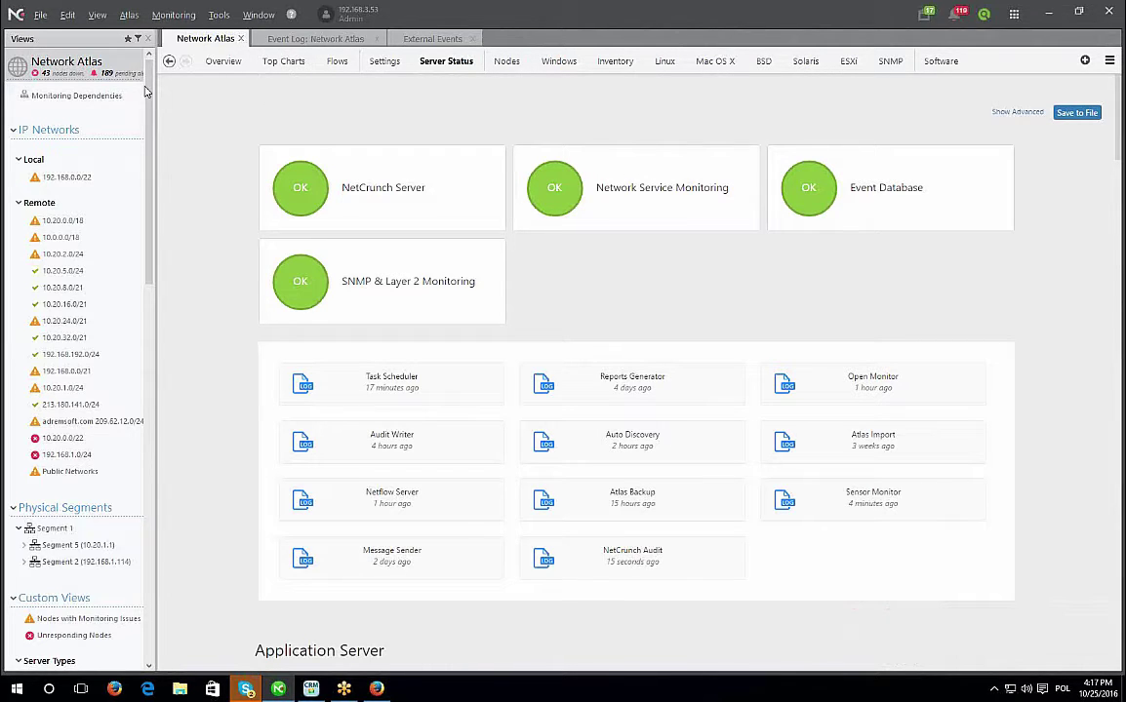
click(224, 60)
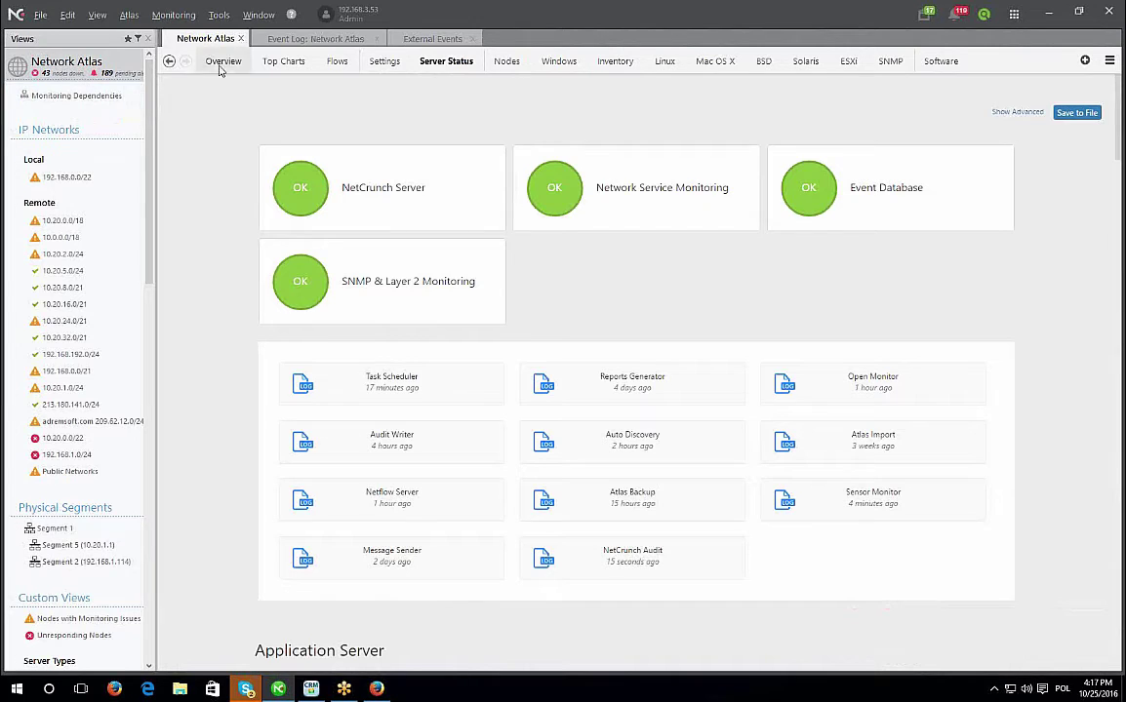
Show the Monitoring Dependencies diagram and examine how the nodes depend on the routers and switches.
click(77, 96)
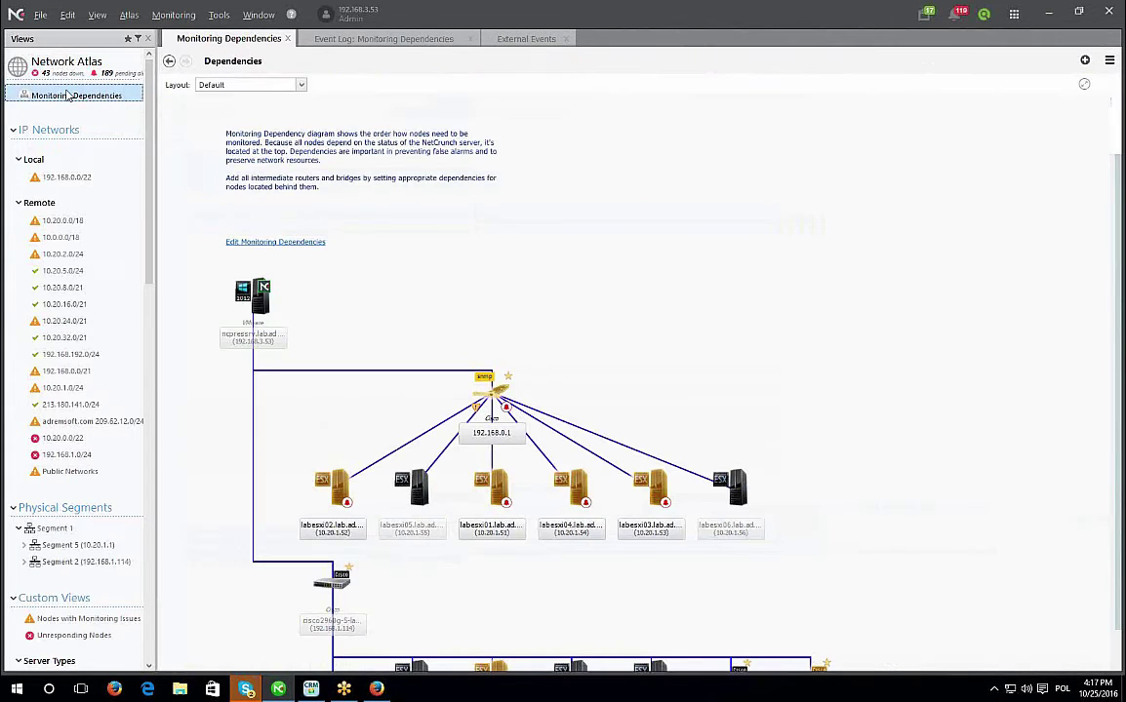
scroll(498, 284, down, 1)
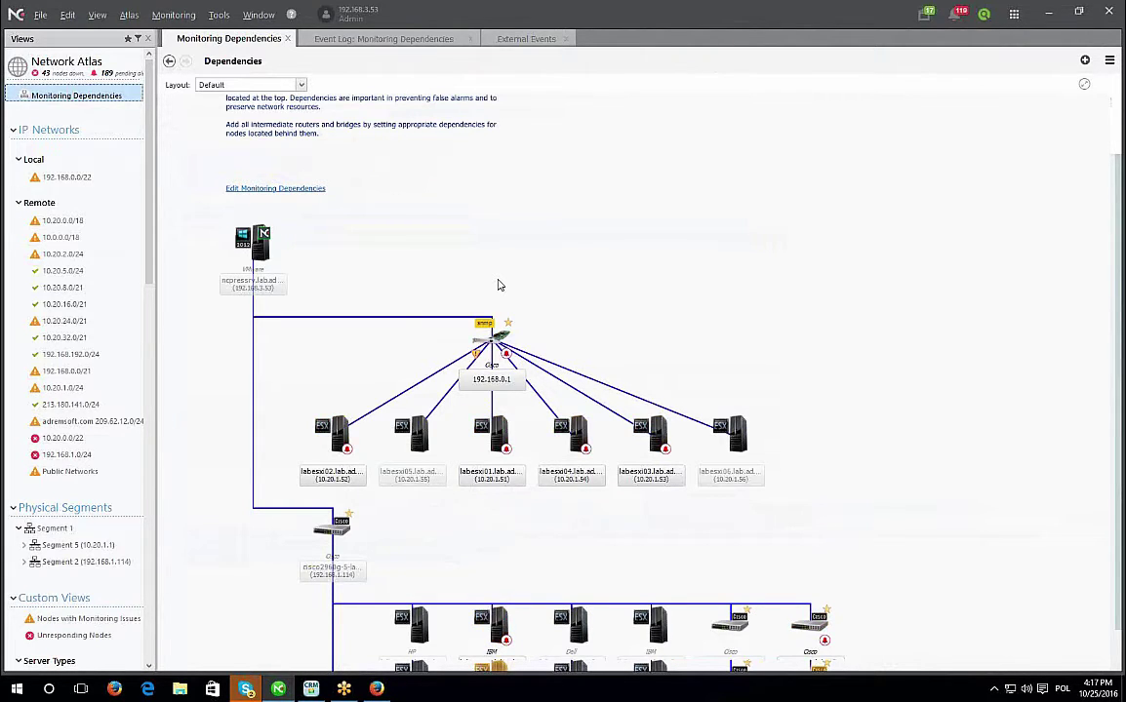
scroll(502, 284, down, 3)
mouse_move(329, 393)
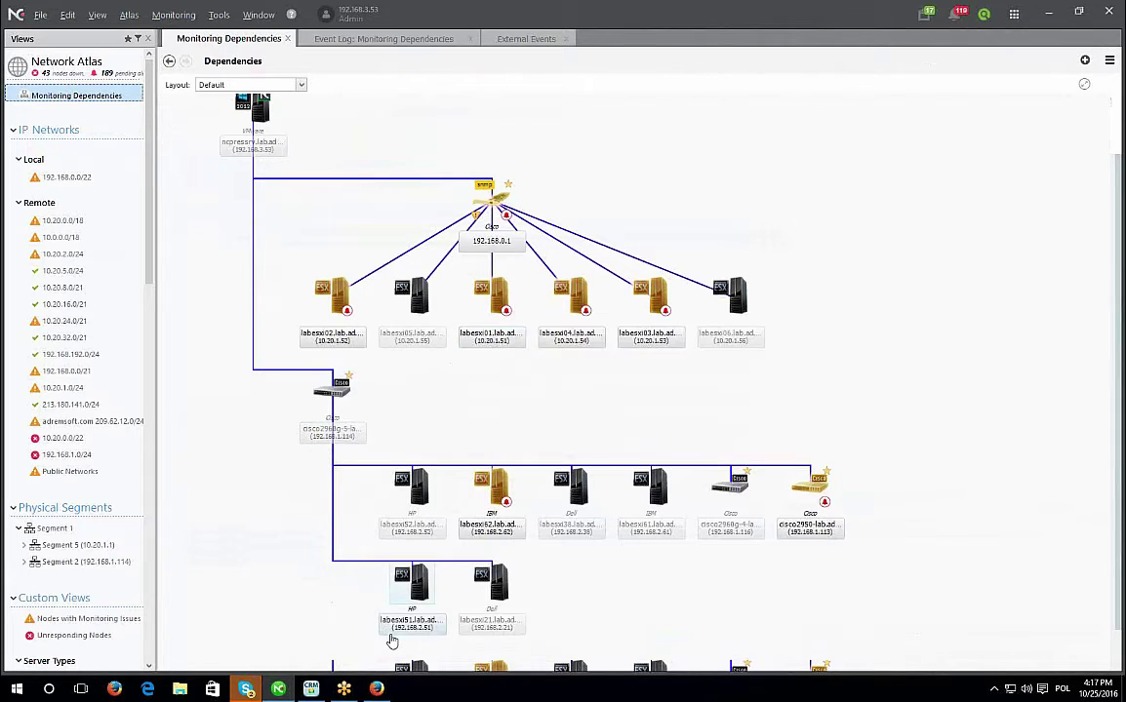
Show the map of physical Segment 5 (10.20.1.1) with Current traffic and examine the links between the switch and its ports.
mouse_move(363, 424)
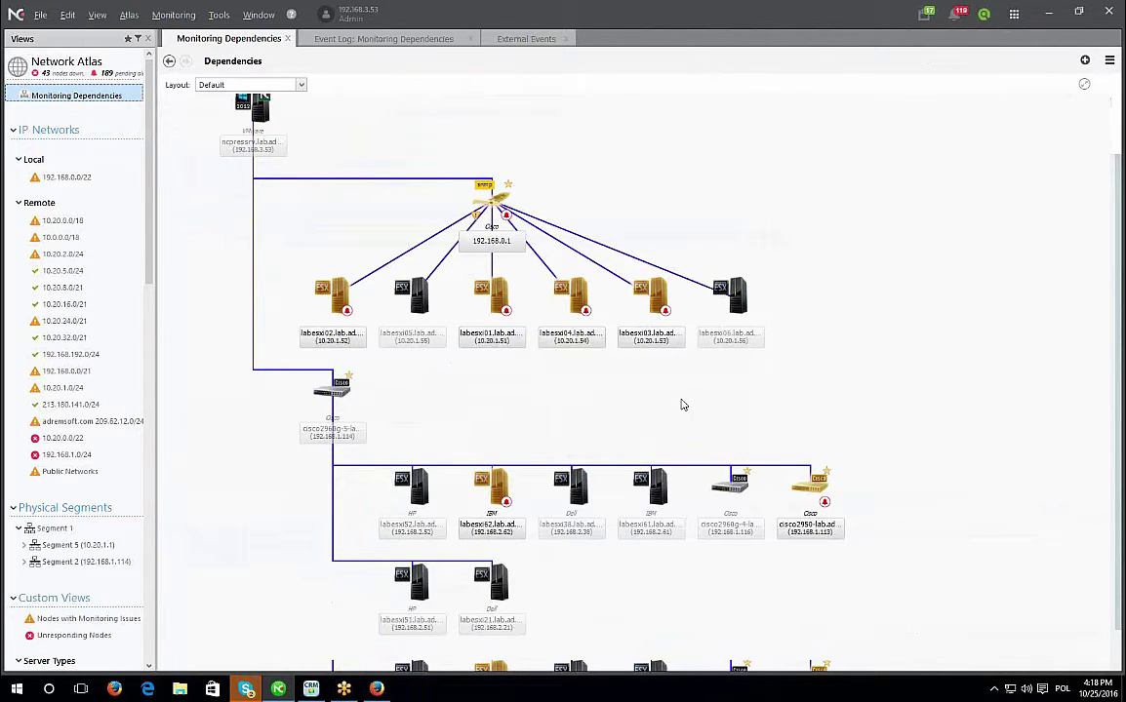
scroll(145, 205, down, 5)
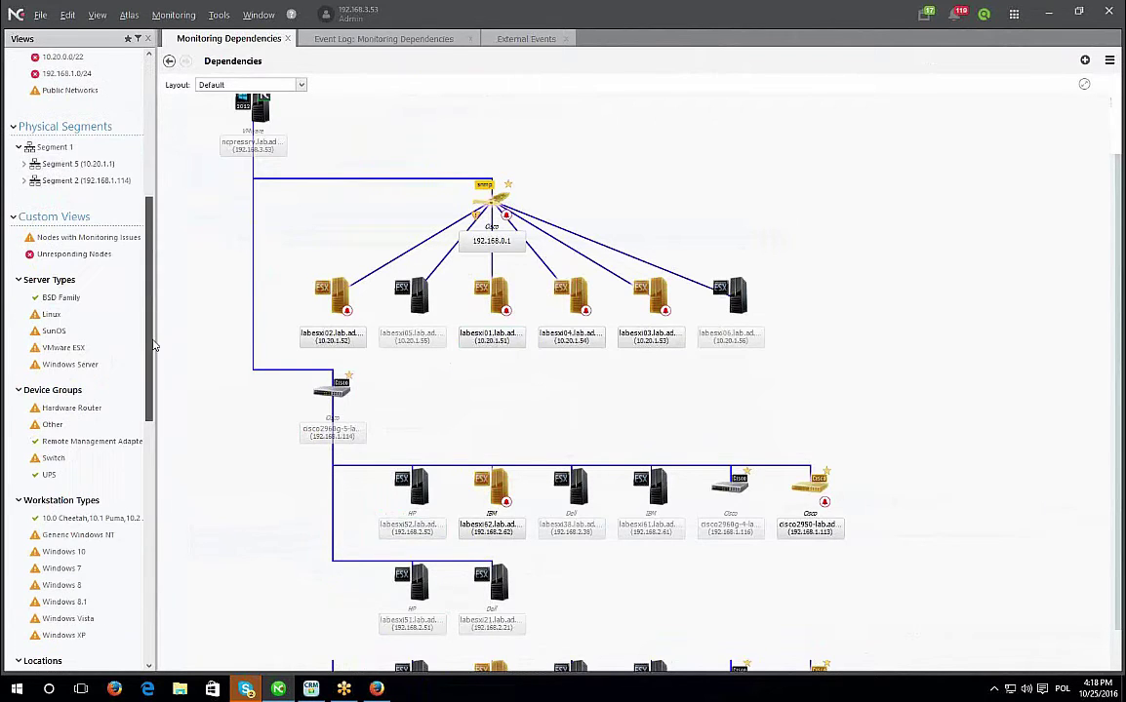
click(86, 161)
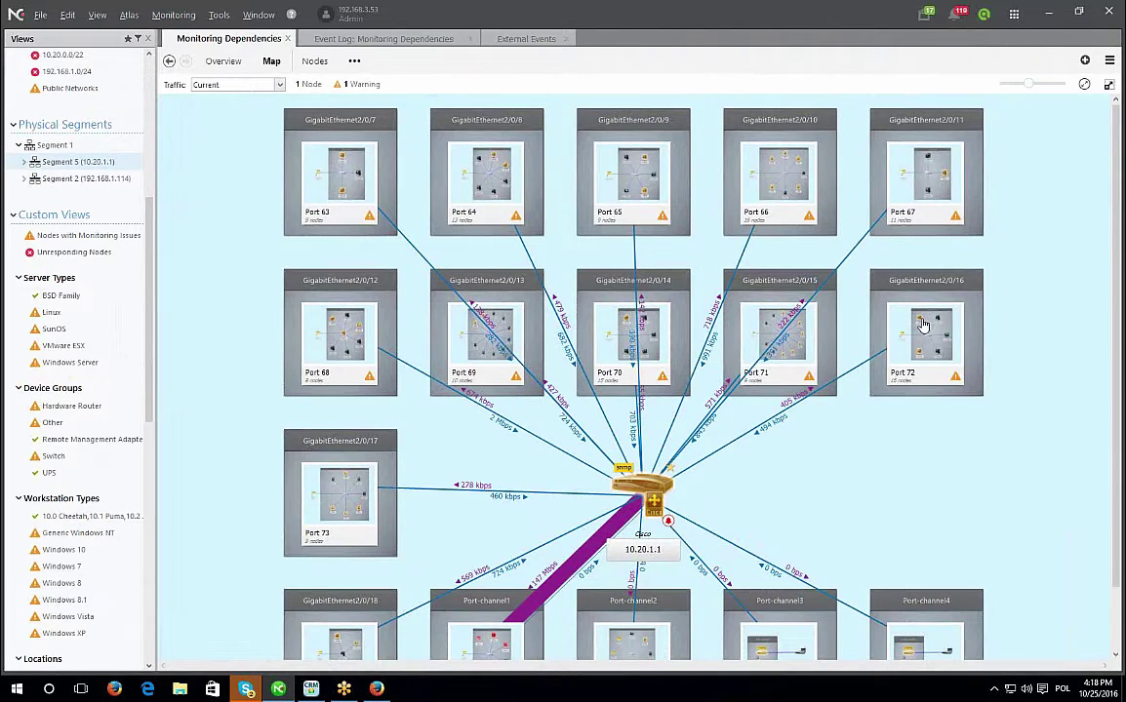
mouse_move(923, 325)
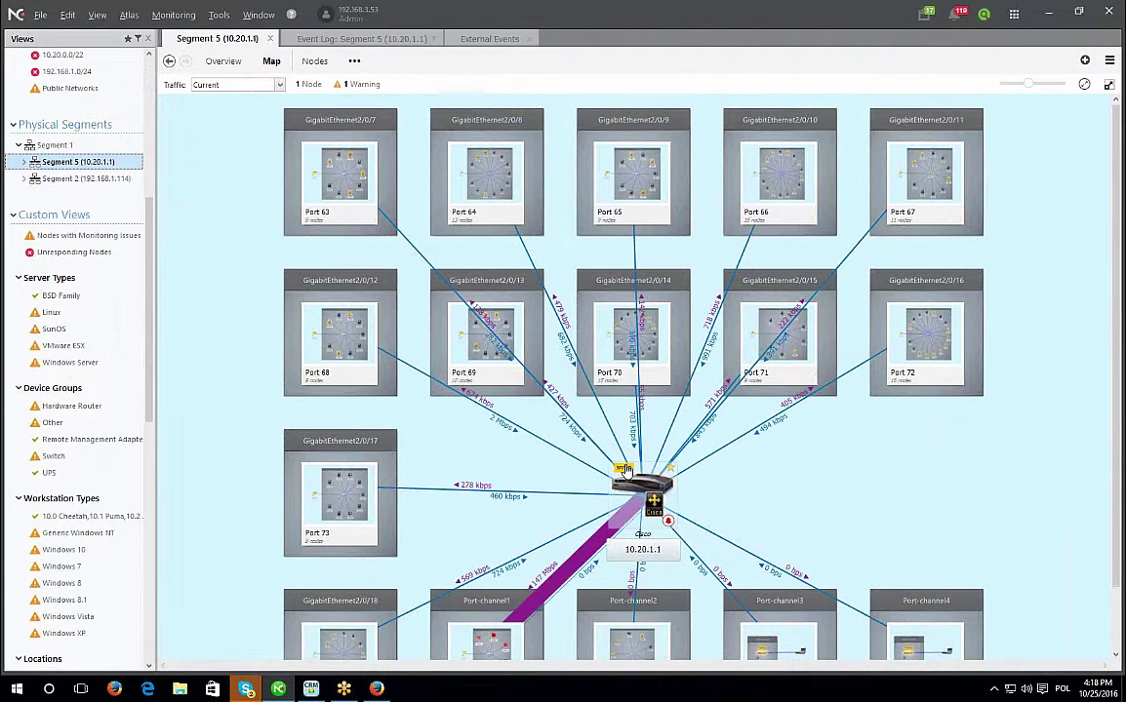
mouse_move(625, 490)
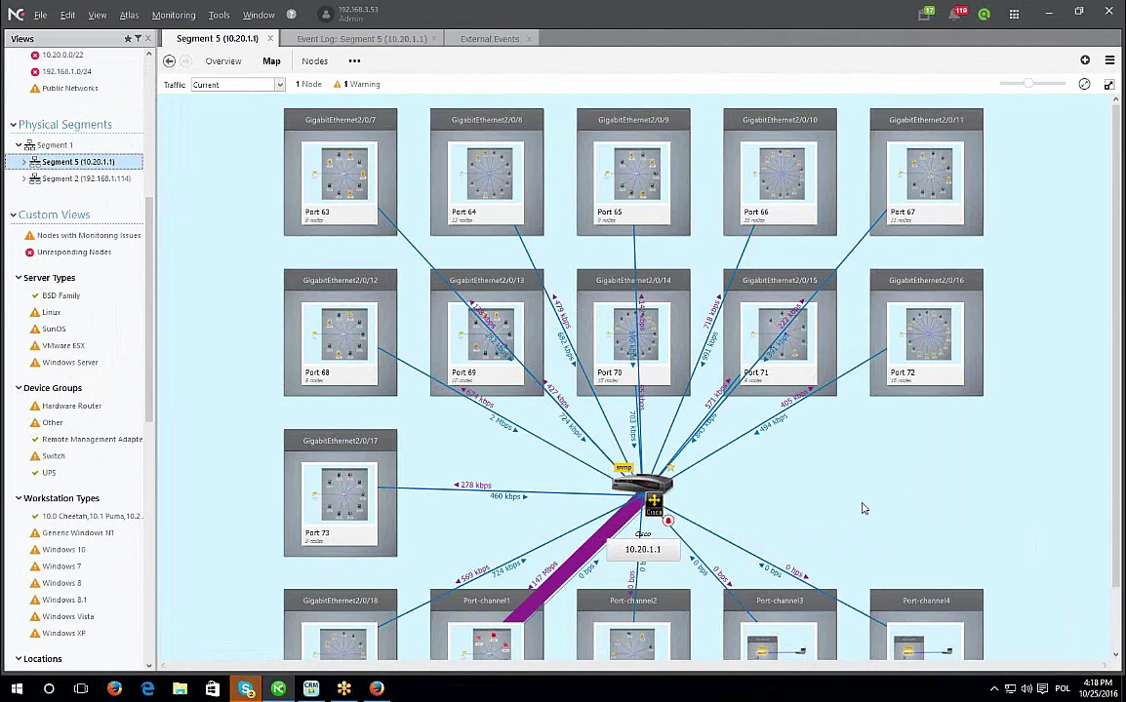
scroll(862, 498, down, 1)
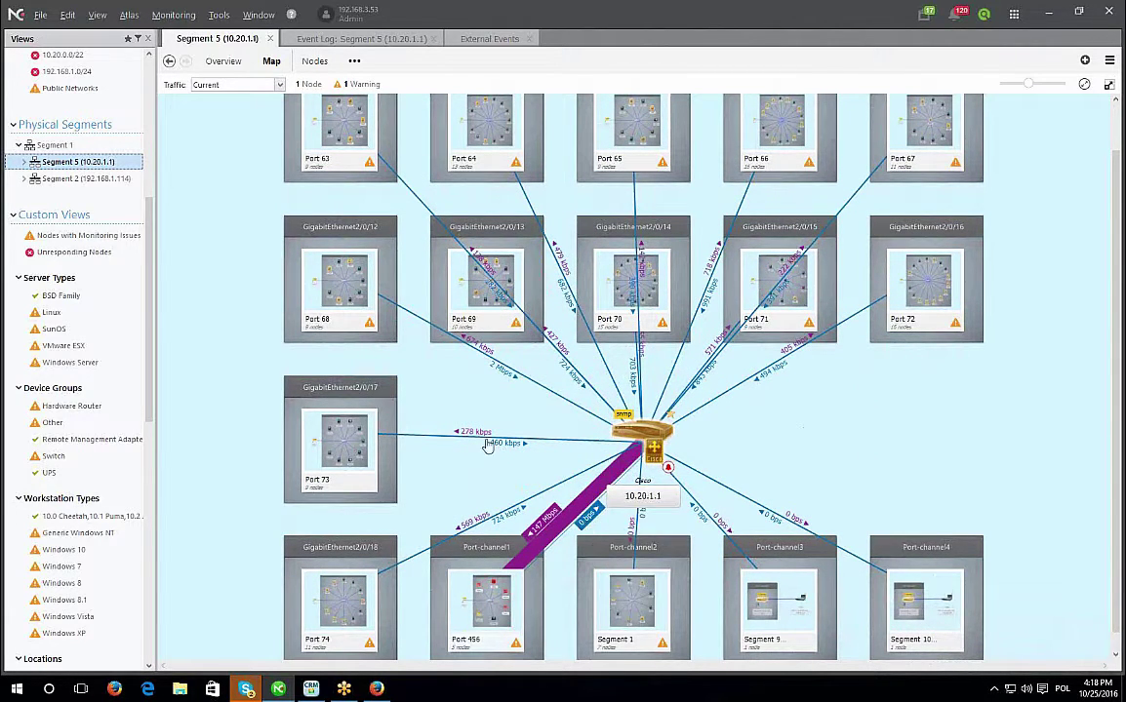
click(246, 83)
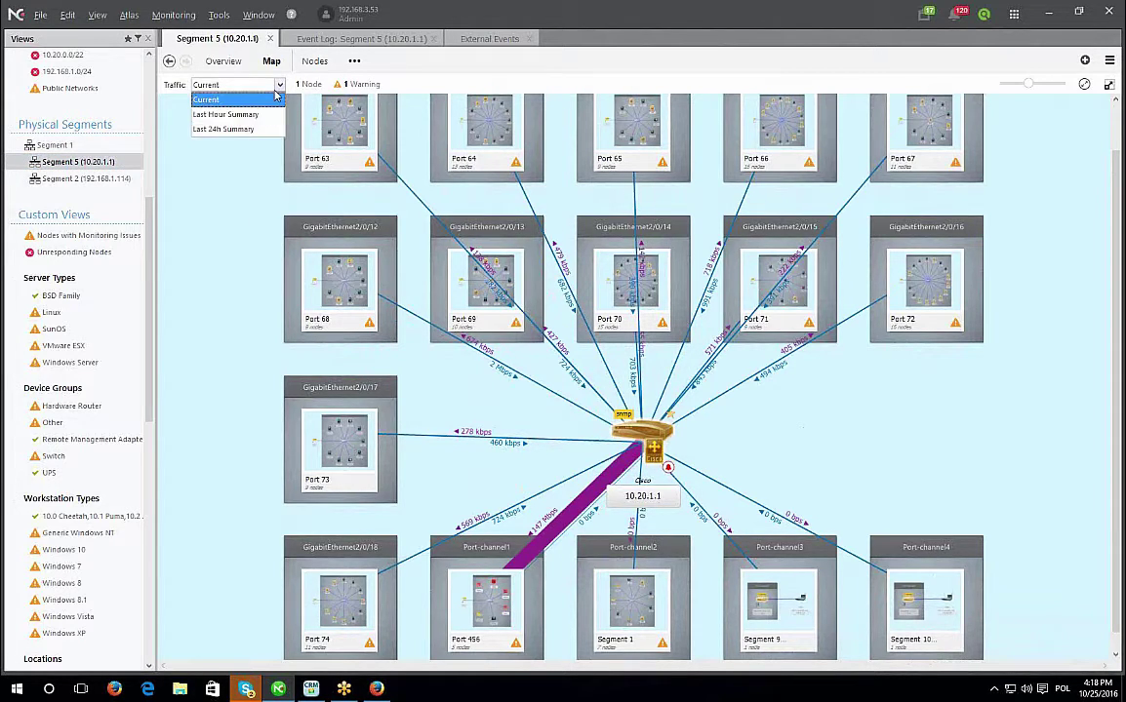
click(276, 98)
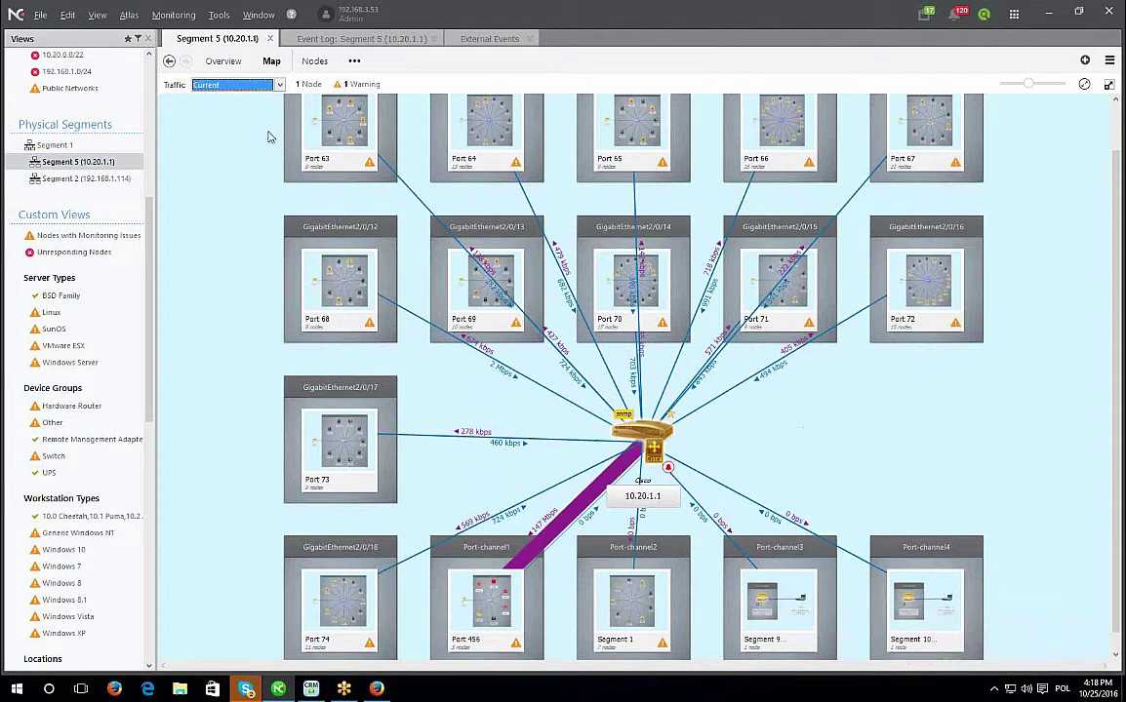
View today's traffic history for the switch's Port-channel1 and Port-channel4 links, closing the trend viewer each time.
right_click(593, 505)
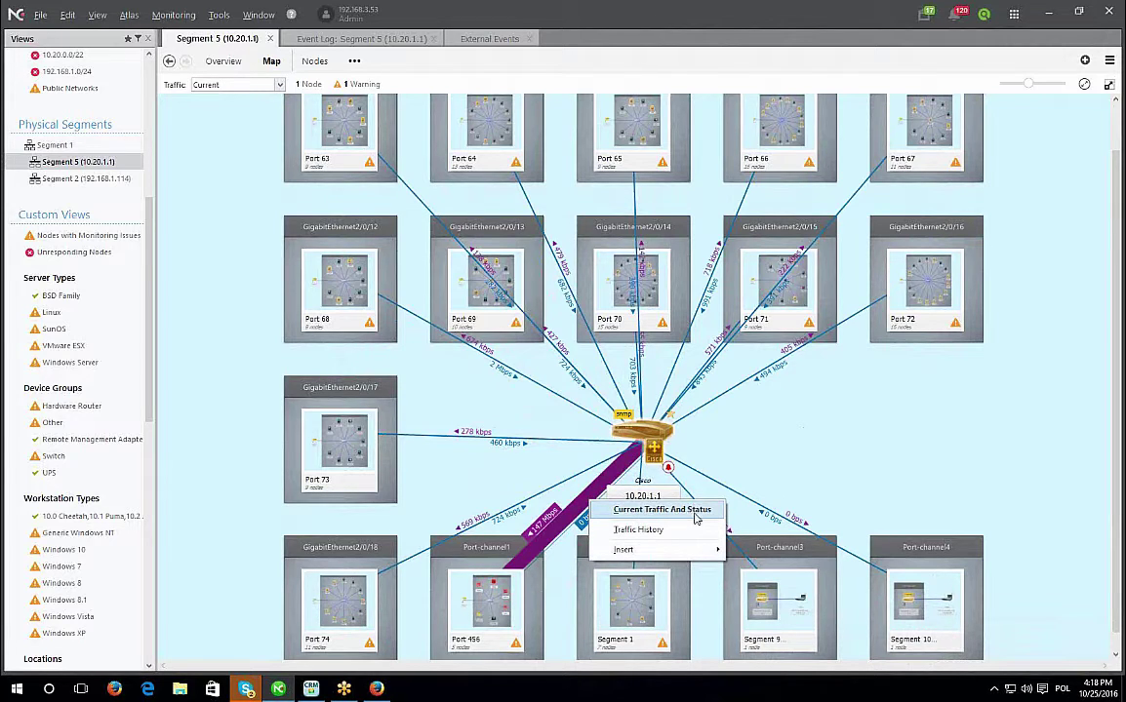
click(683, 530)
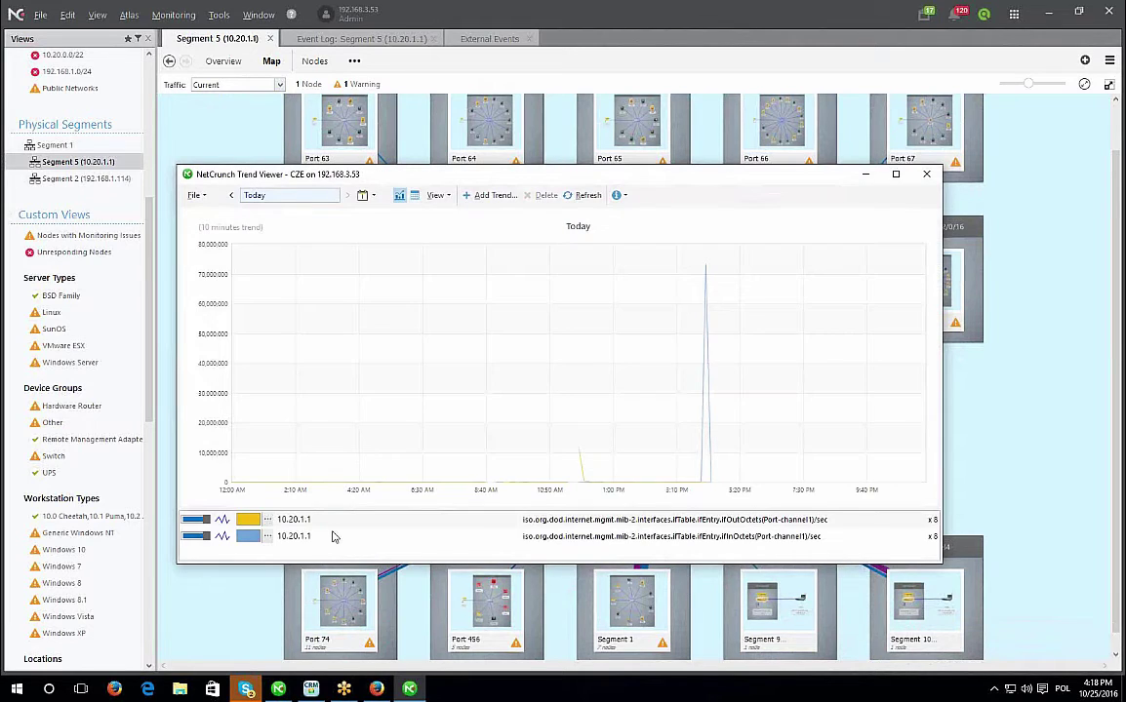
click(926, 174)
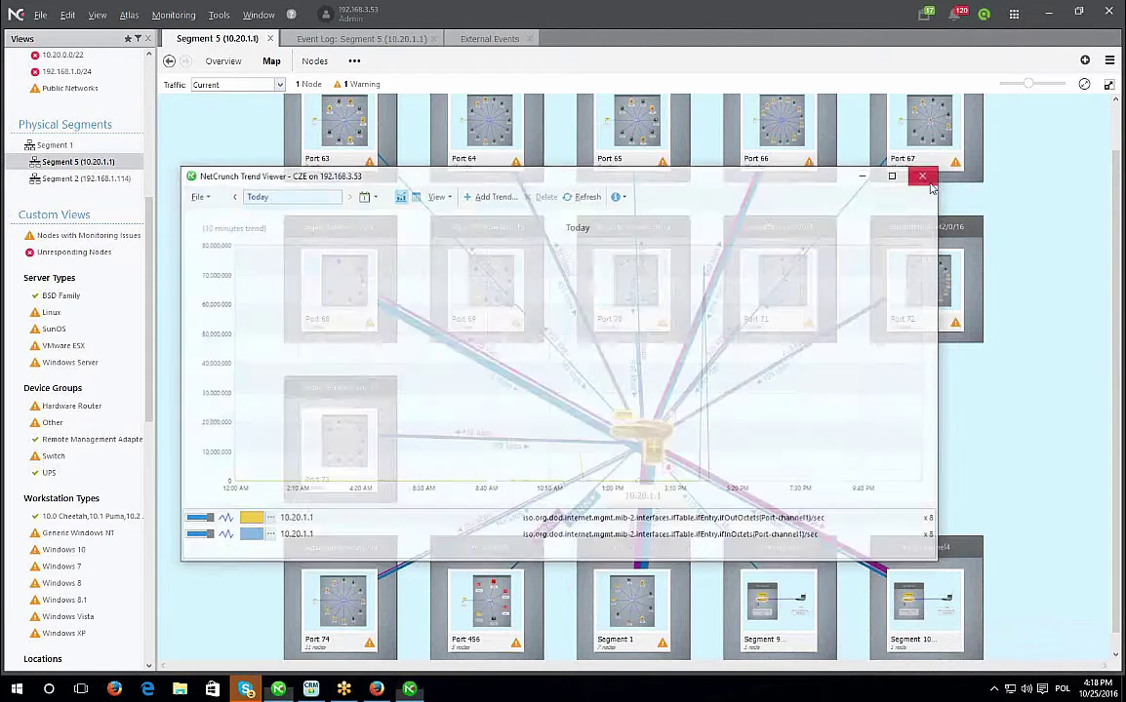
right_click(754, 504)
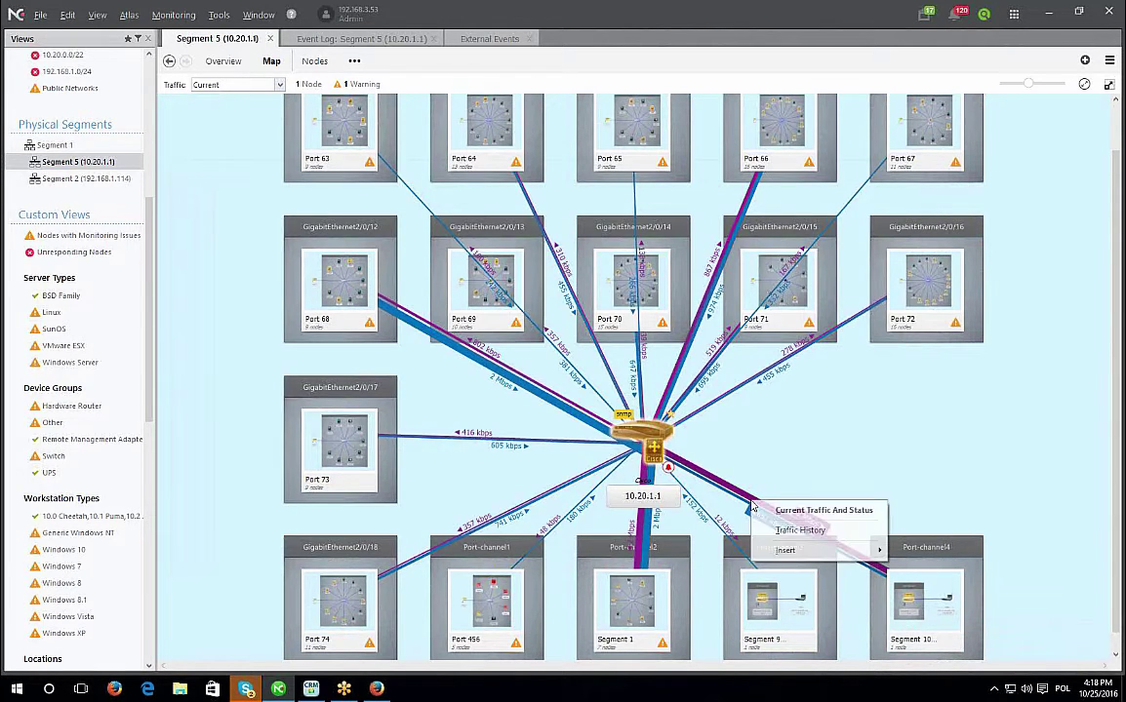
click(795, 530)
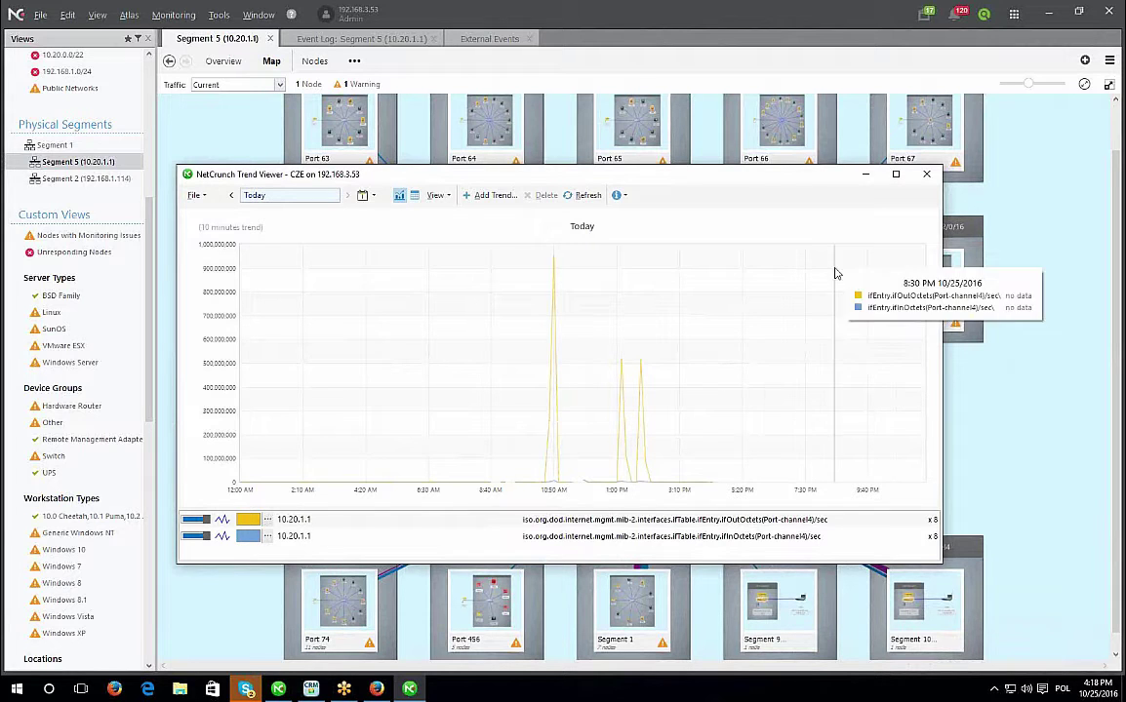
click(926, 174)
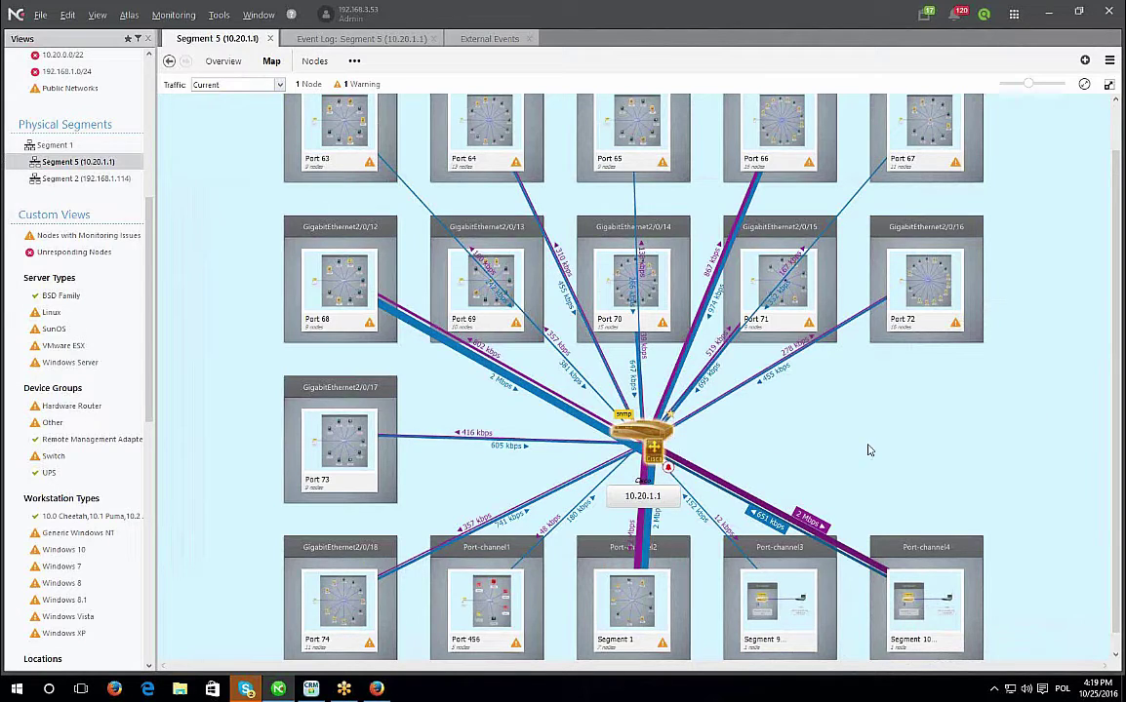
Open the status of switch 10.20.1.1 and look through its port mapping by VLAN.
right_click(637, 430)
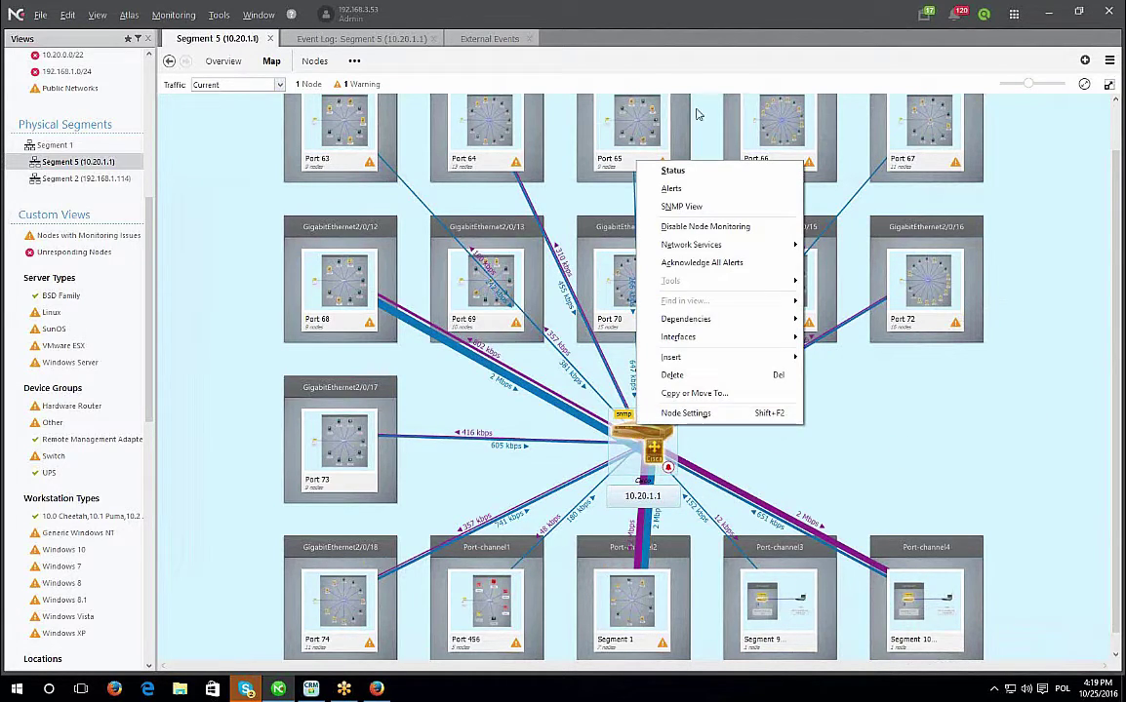
click(649, 171)
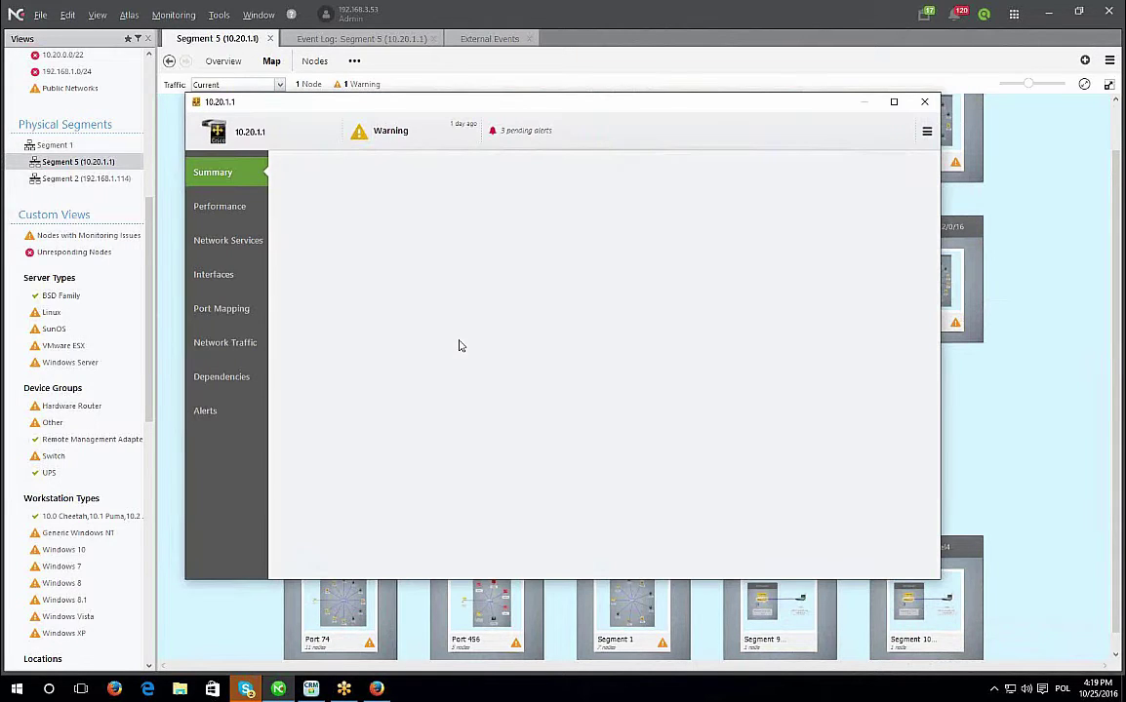
click(256, 312)
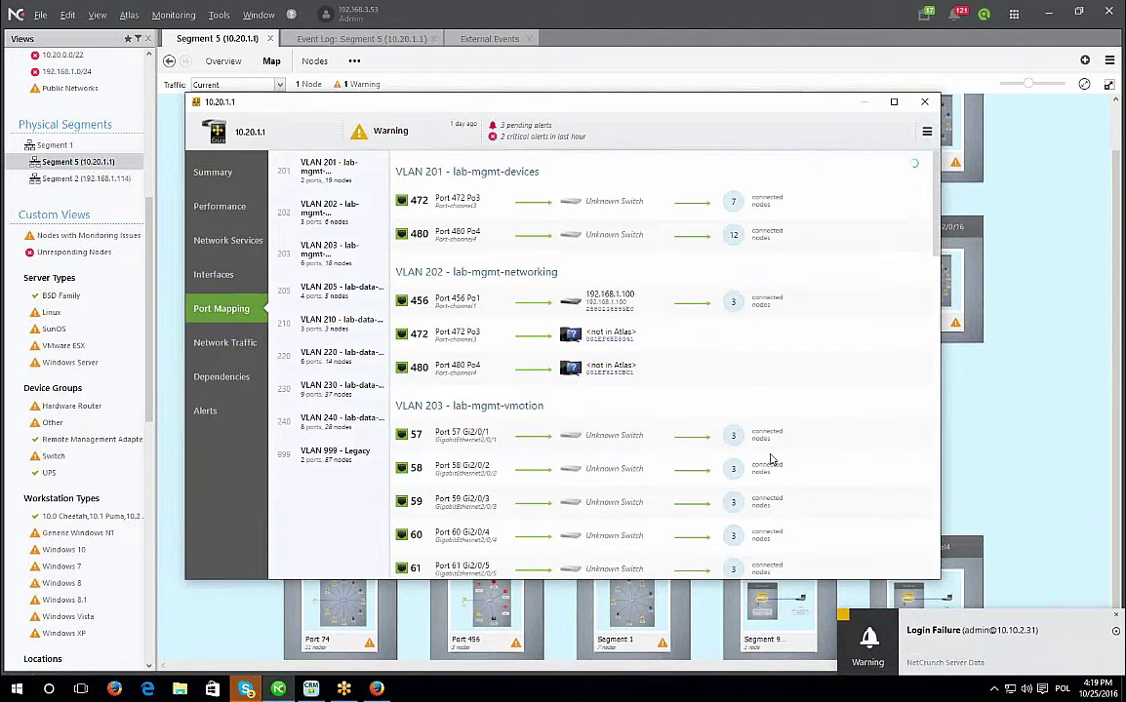
drag(935, 220, 936, 380)
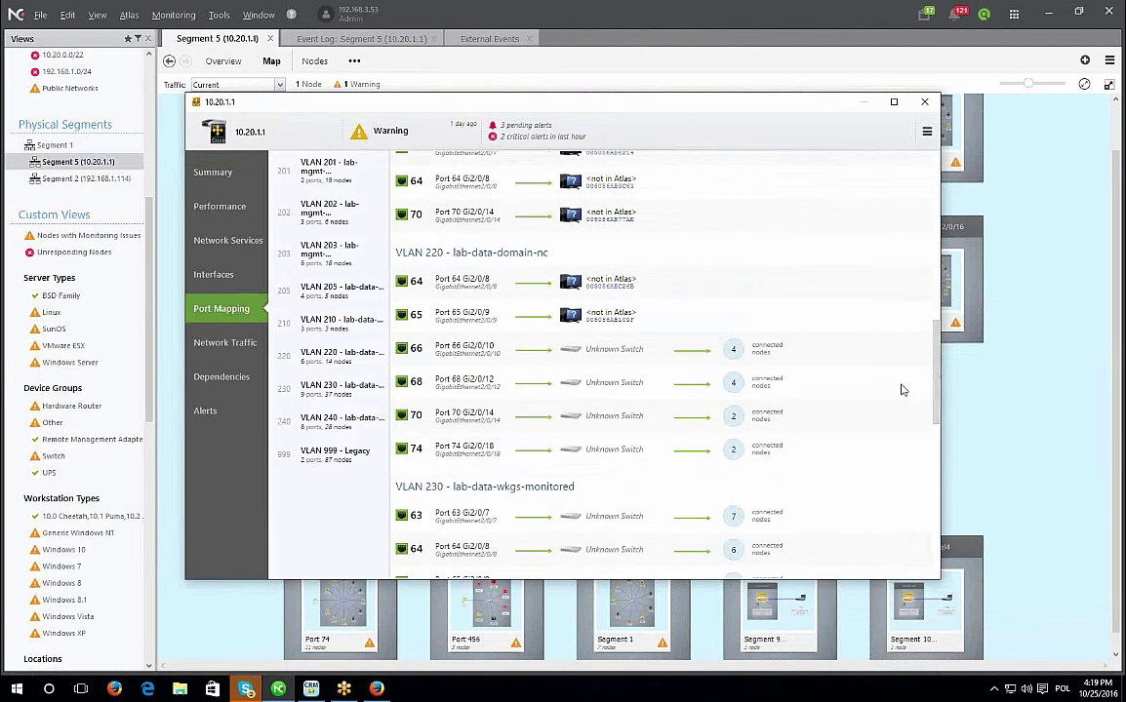
Show the nodes connected to port 66 in VLAN 220 - lab-data-domain-nc, and close the switch's status window.
click(825, 357)
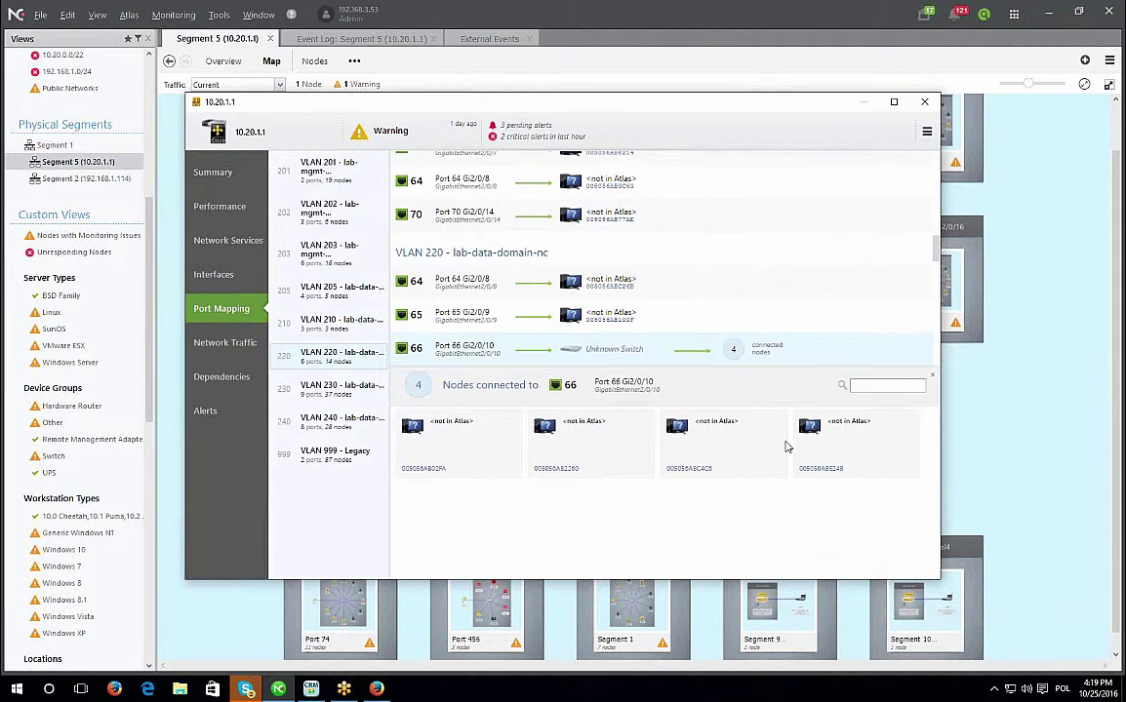
drag(937, 256, 937, 156)
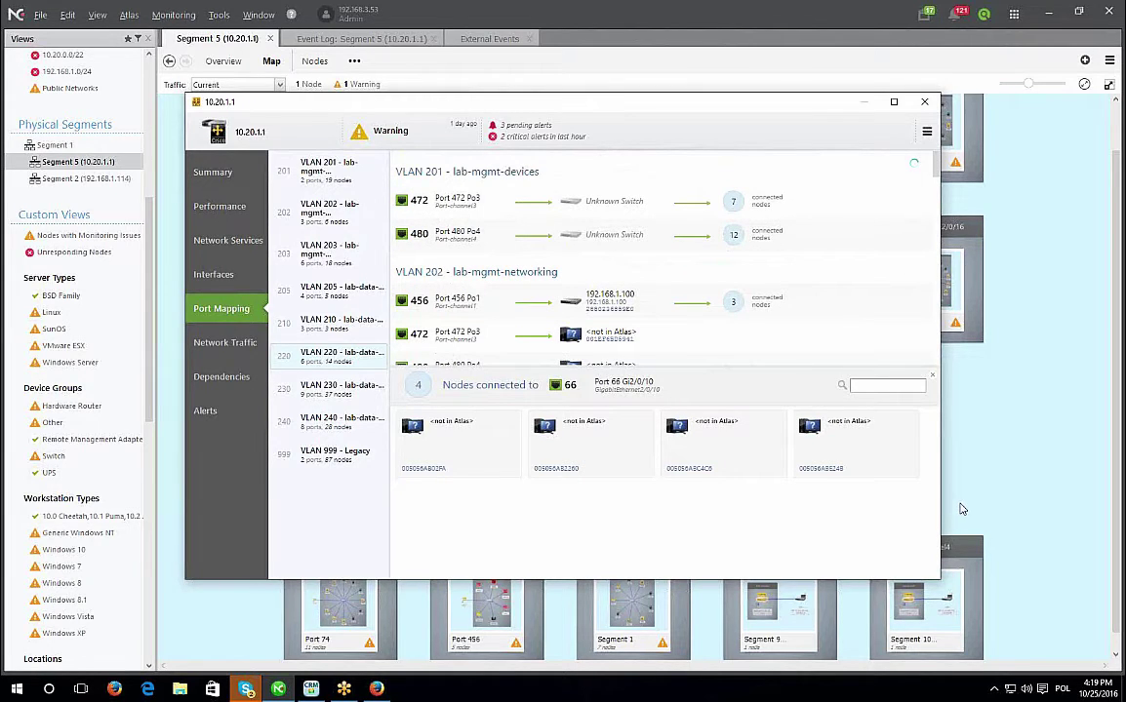
click(932, 378)
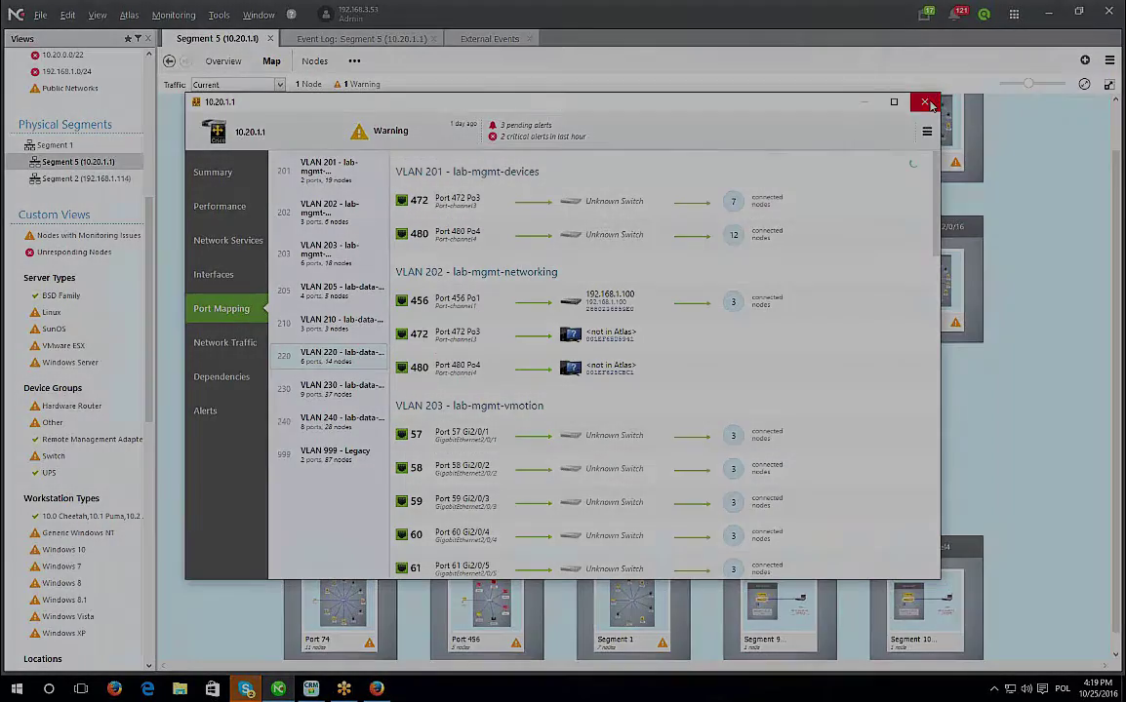
click(922, 102)
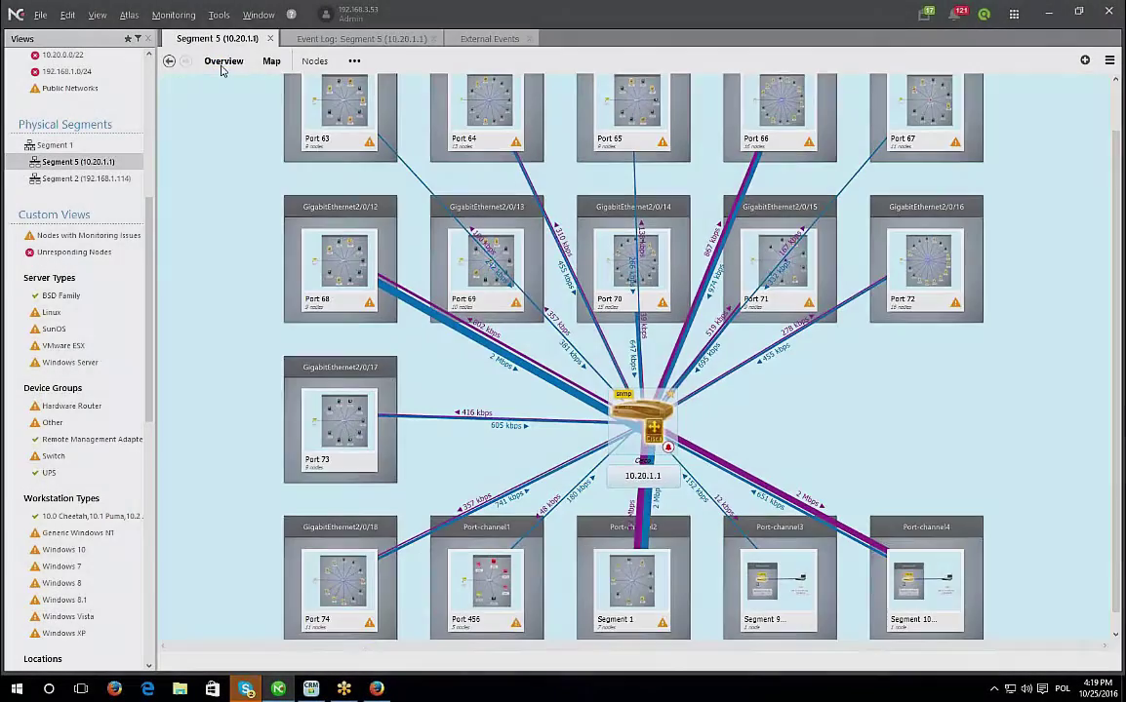
View the Segment 5 overview and the map of the Nodes with Monitoring Issues custom view.
click(222, 65)
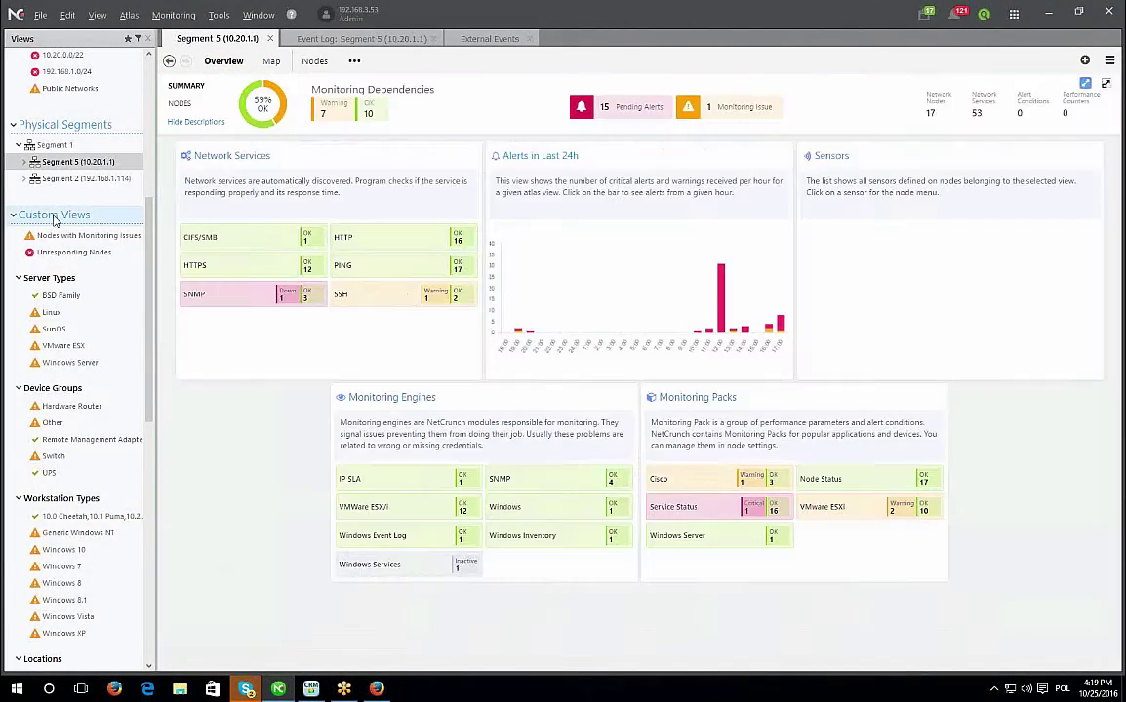
click(80, 216)
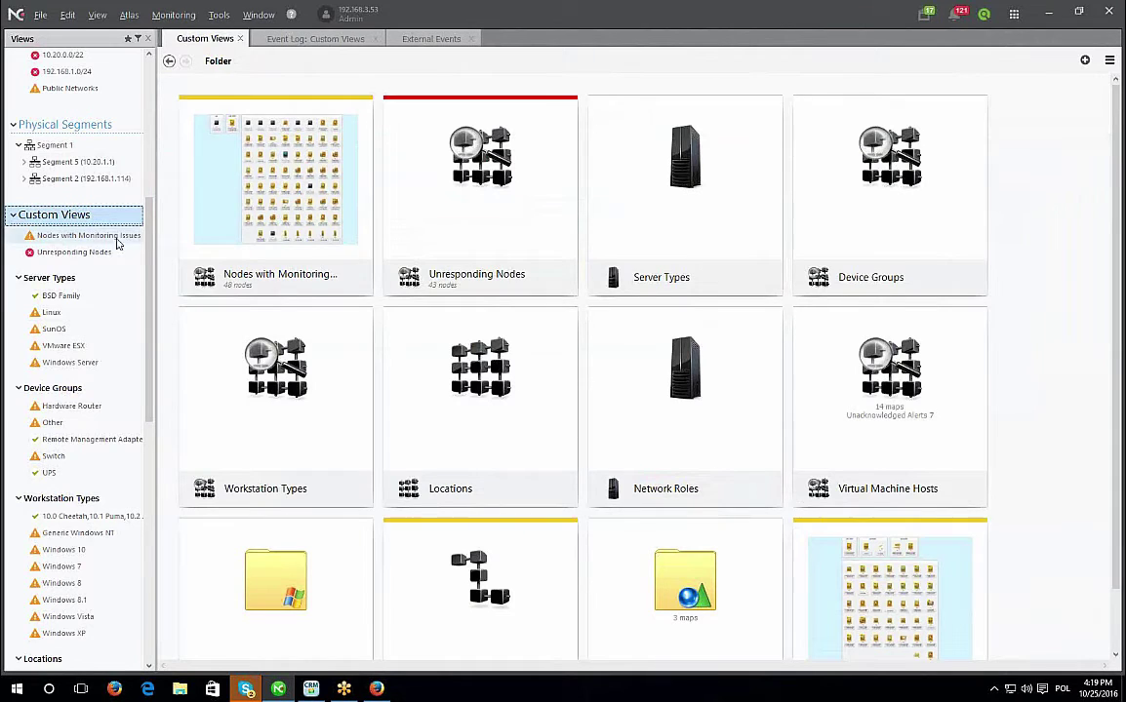
click(116, 236)
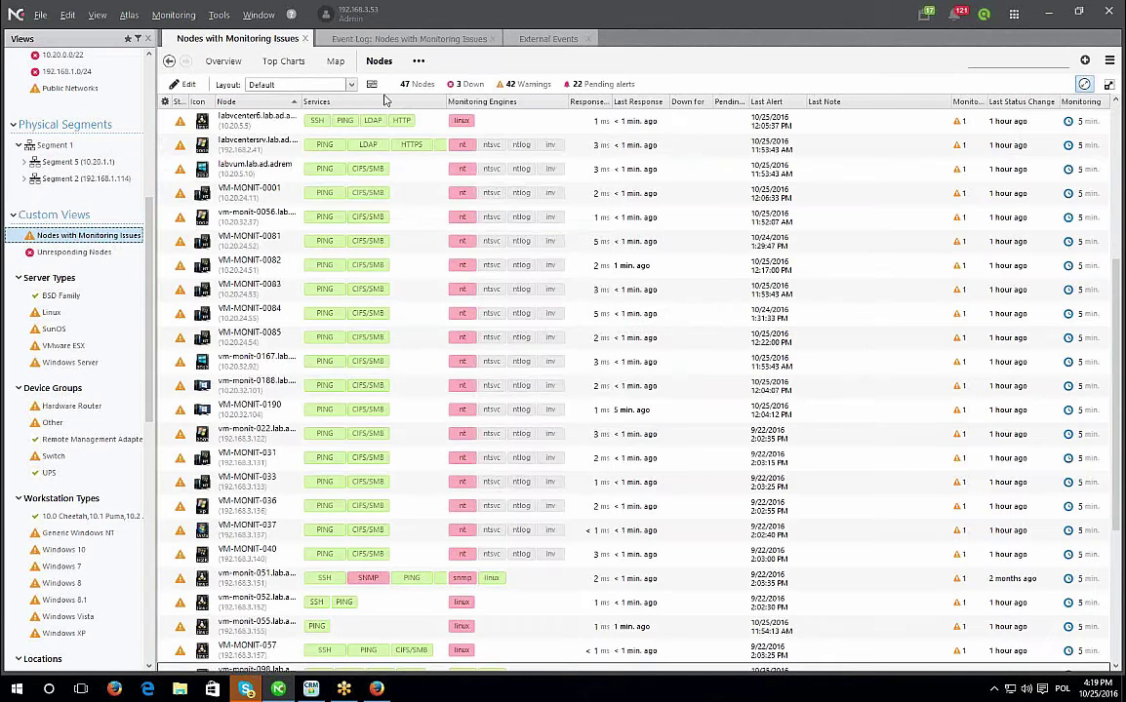
click(334, 62)
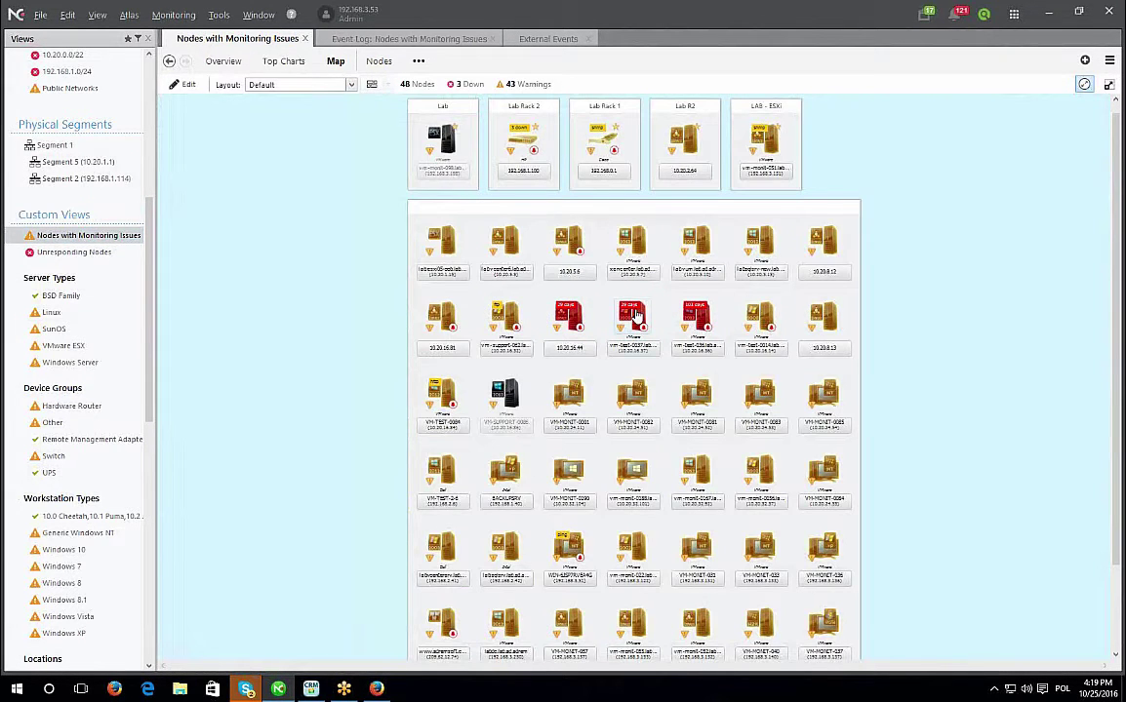
Look through the Unresponding Nodes view as node list, overview, top charts and map.
click(45, 252)
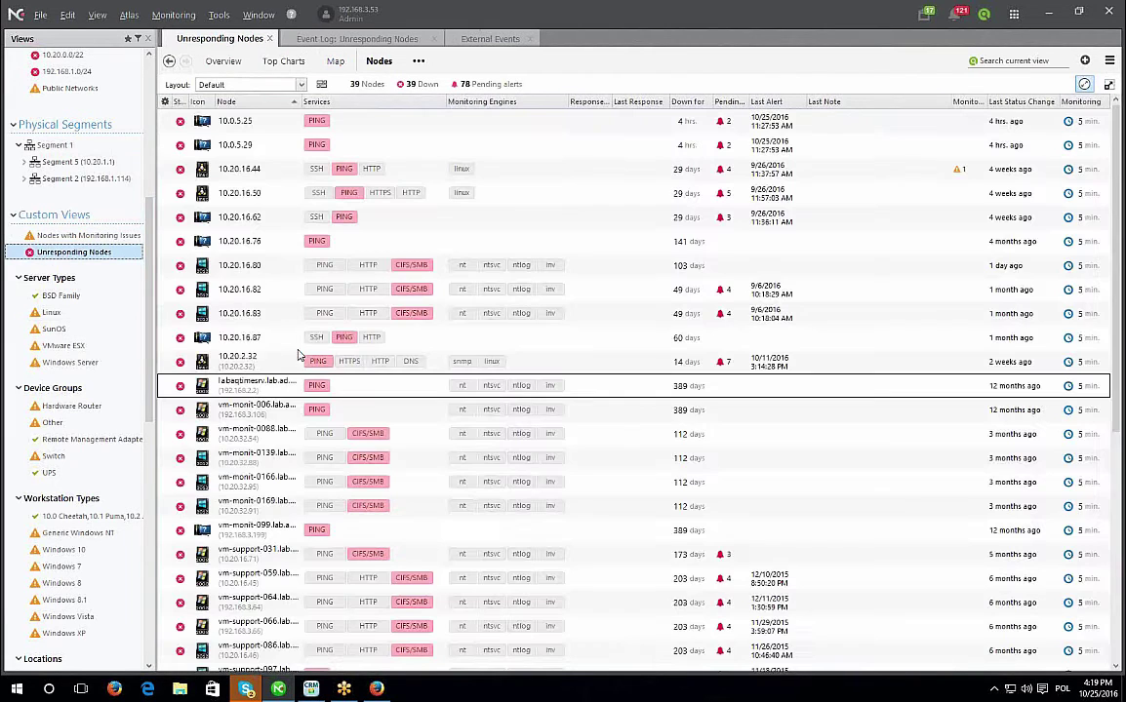
click(224, 65)
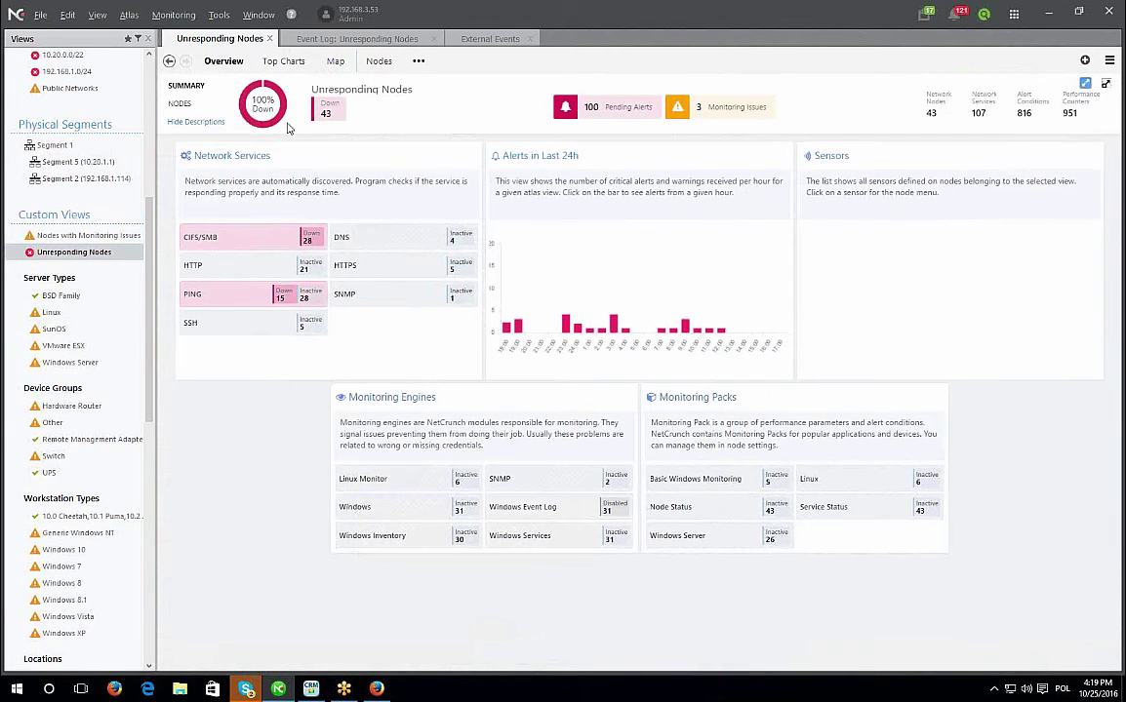
click(283, 63)
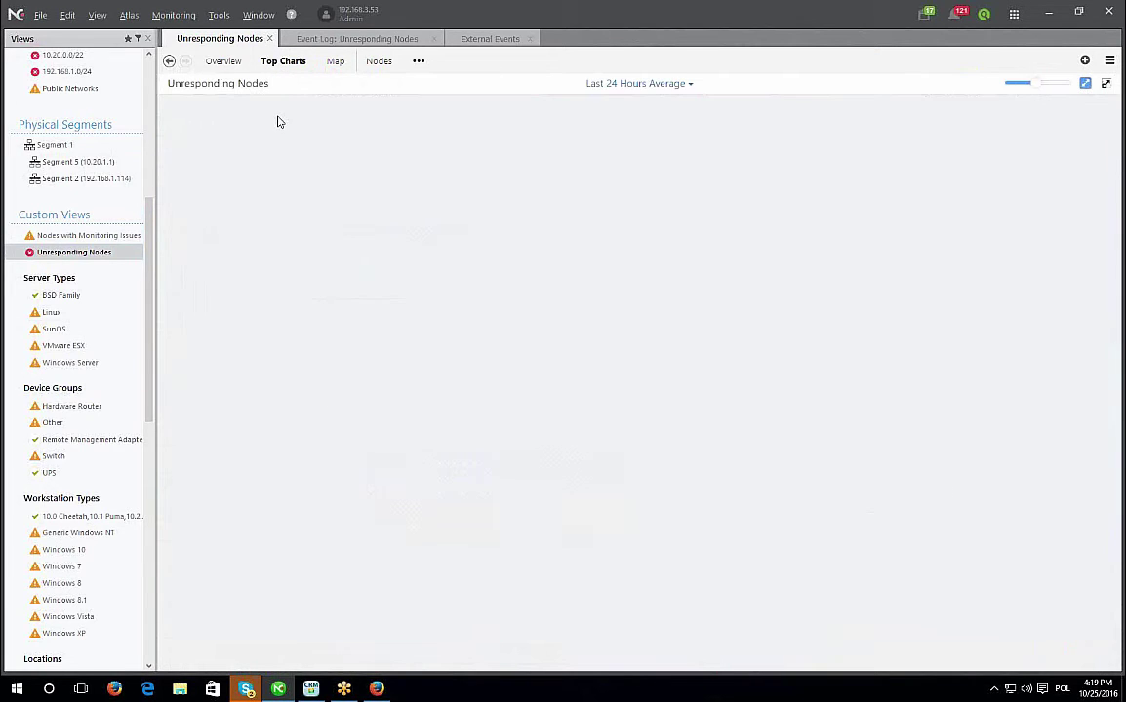
click(334, 63)
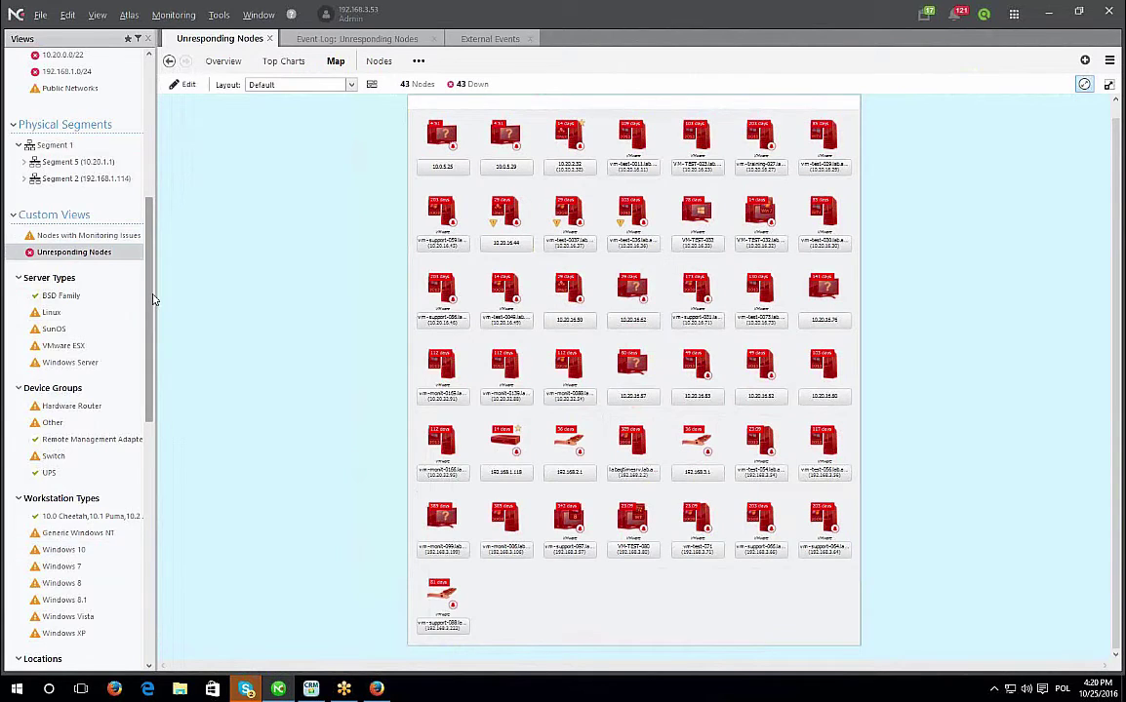
Show the Windows Server and Windows Workstation Processor Utilization performance views and examine their charts.
drag(150, 299, 151, 385)
scroll(151, 386, down, 2)
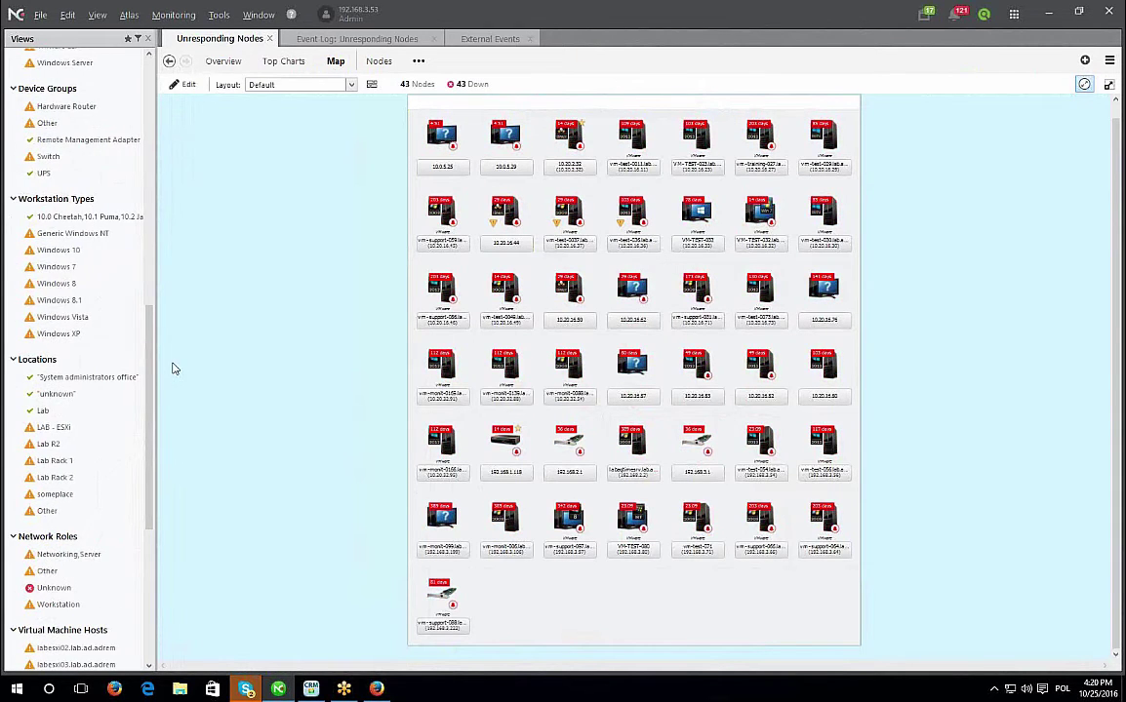
drag(151, 367, 154, 528)
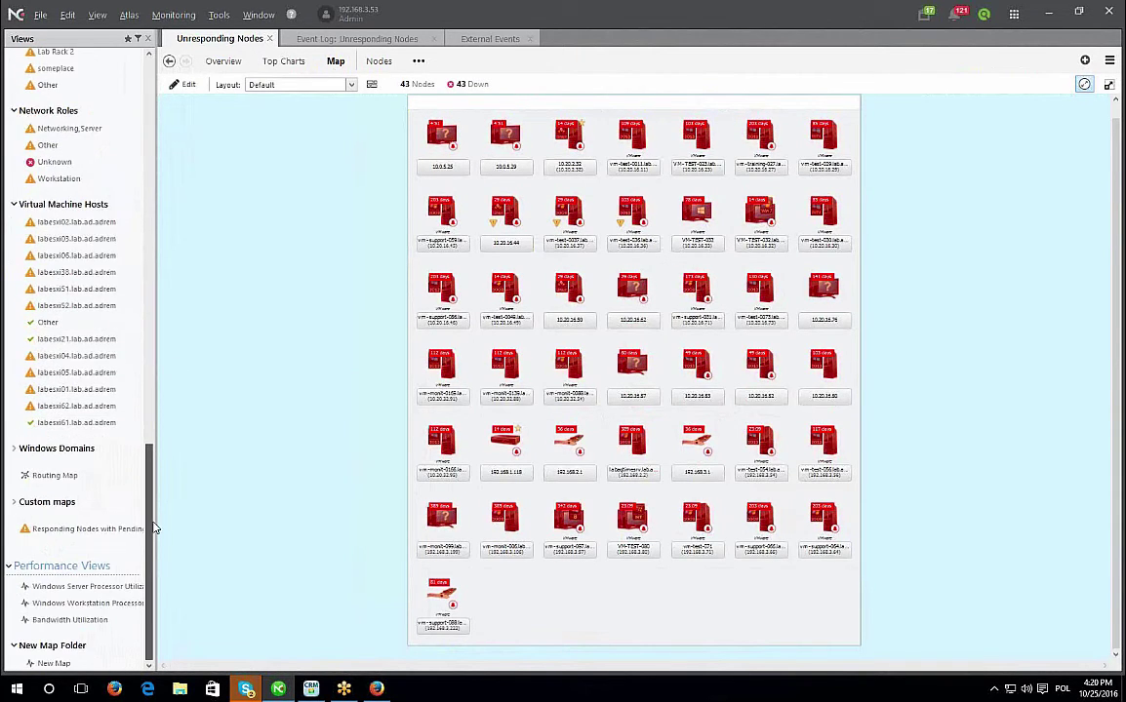
click(97, 588)
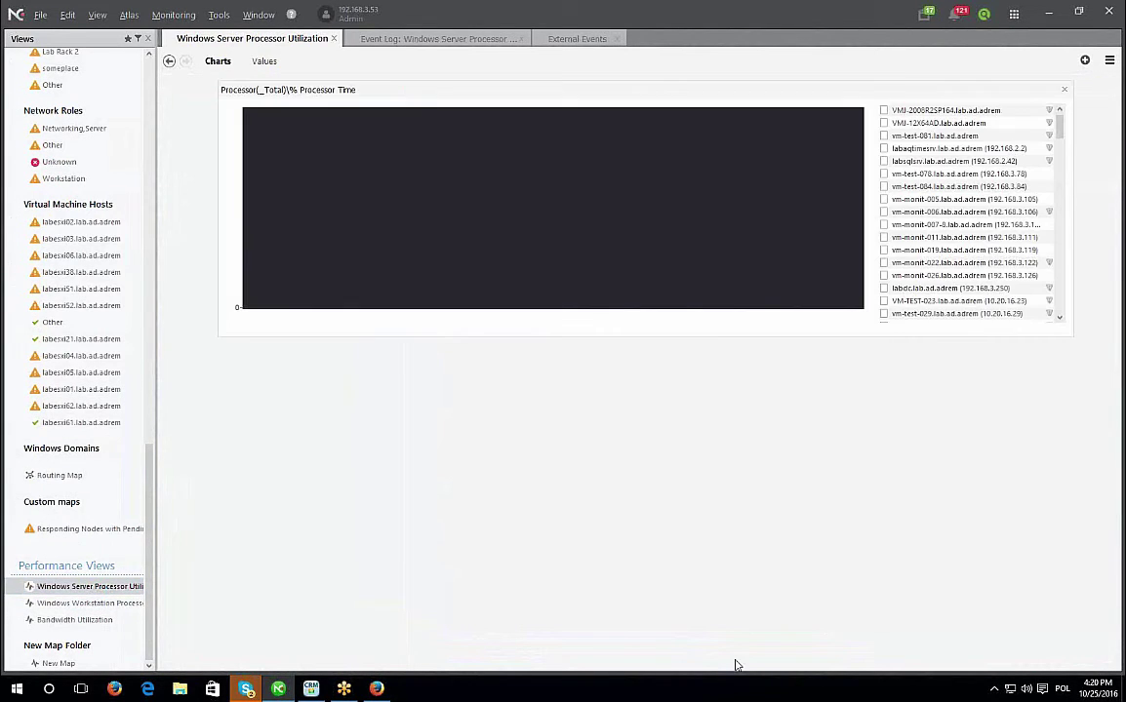
click(76, 603)
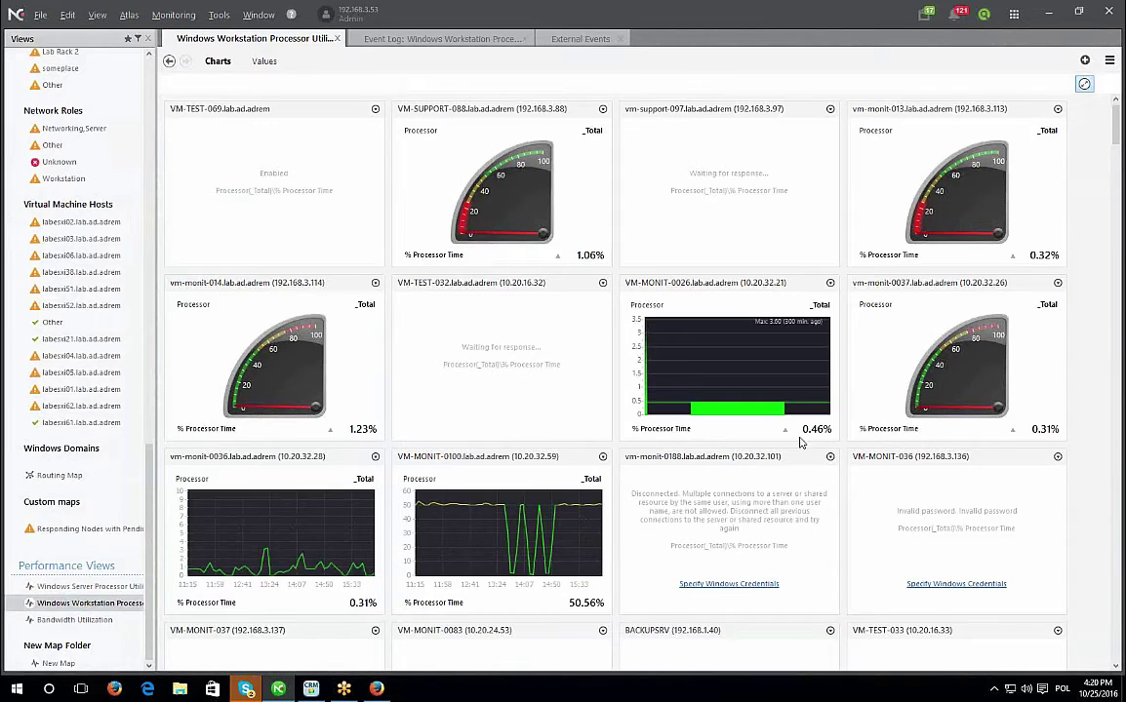
mouse_move(504, 533)
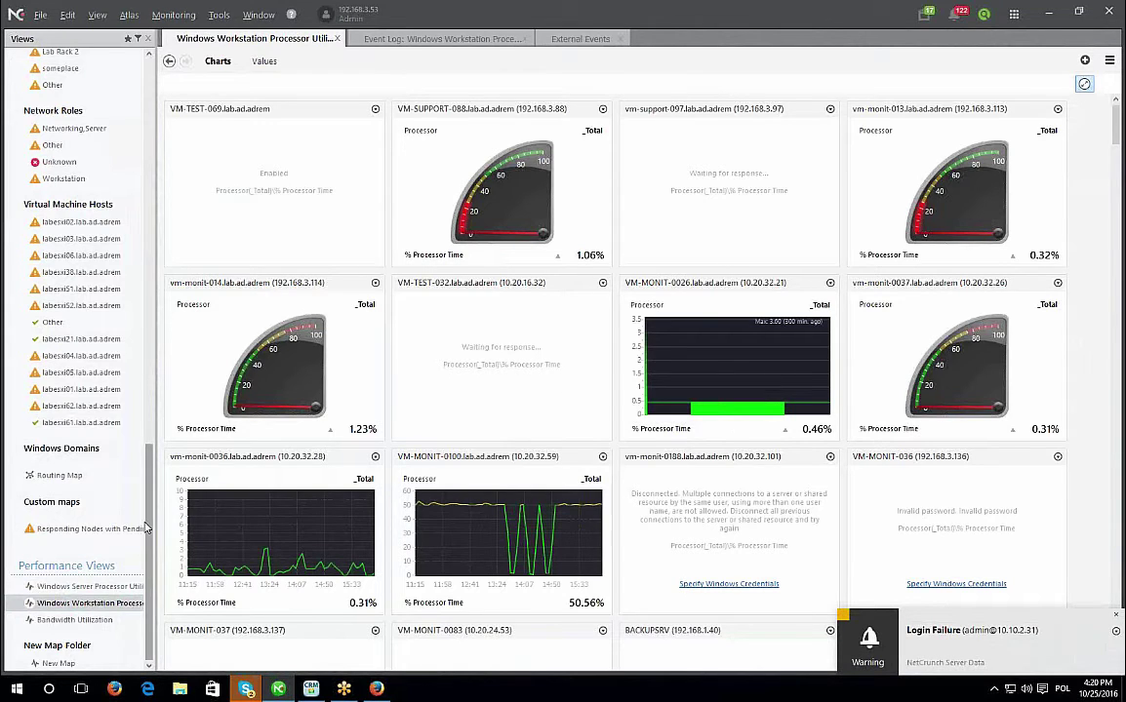
Look through the Network Atlas as overview, full node list, Windows nodes and inventory.
scroll(153, 498, up, 1)
drag(153, 498, 151, 107)
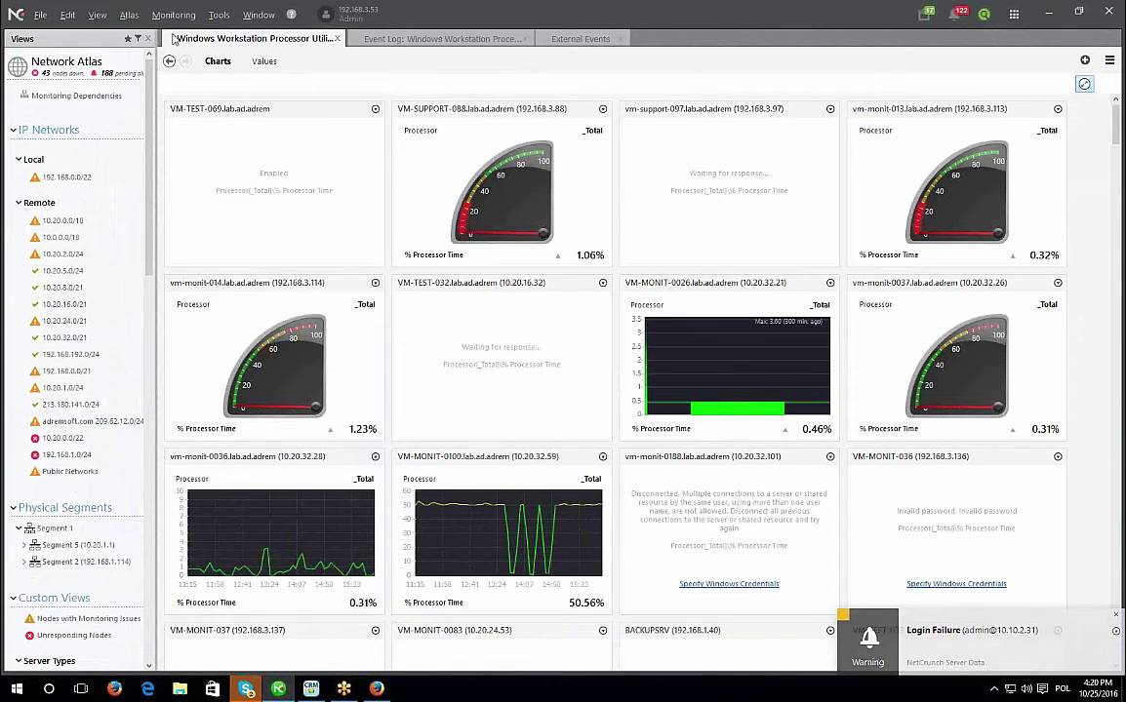
click(41, 60)
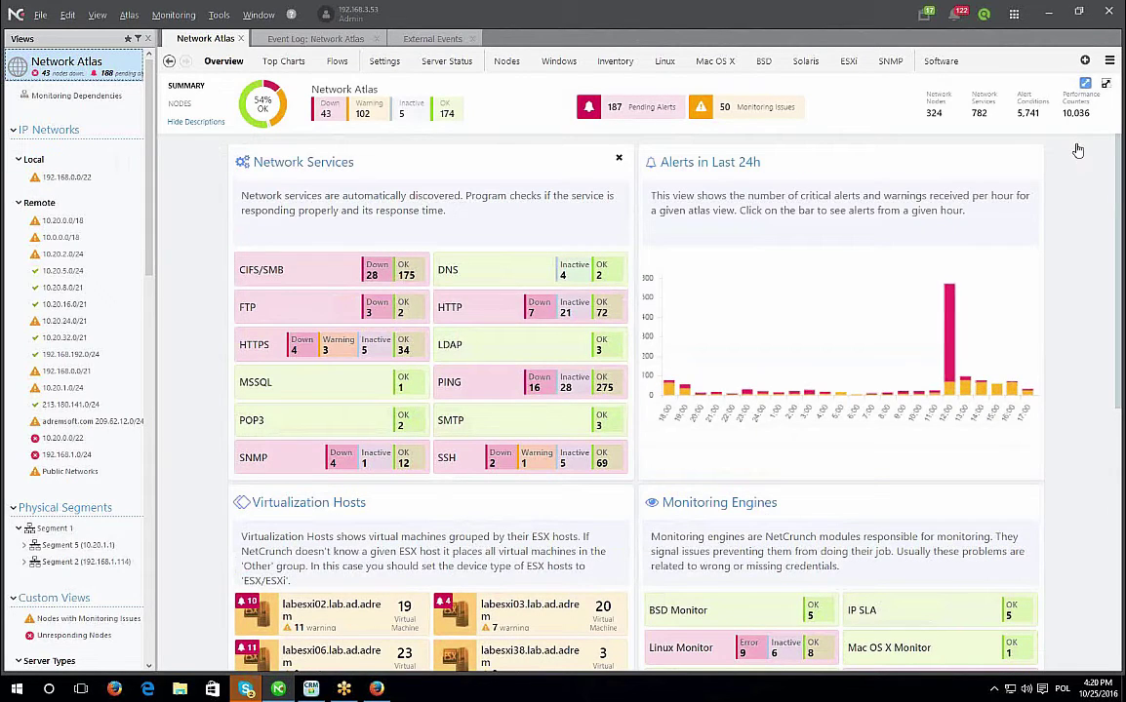
click(507, 62)
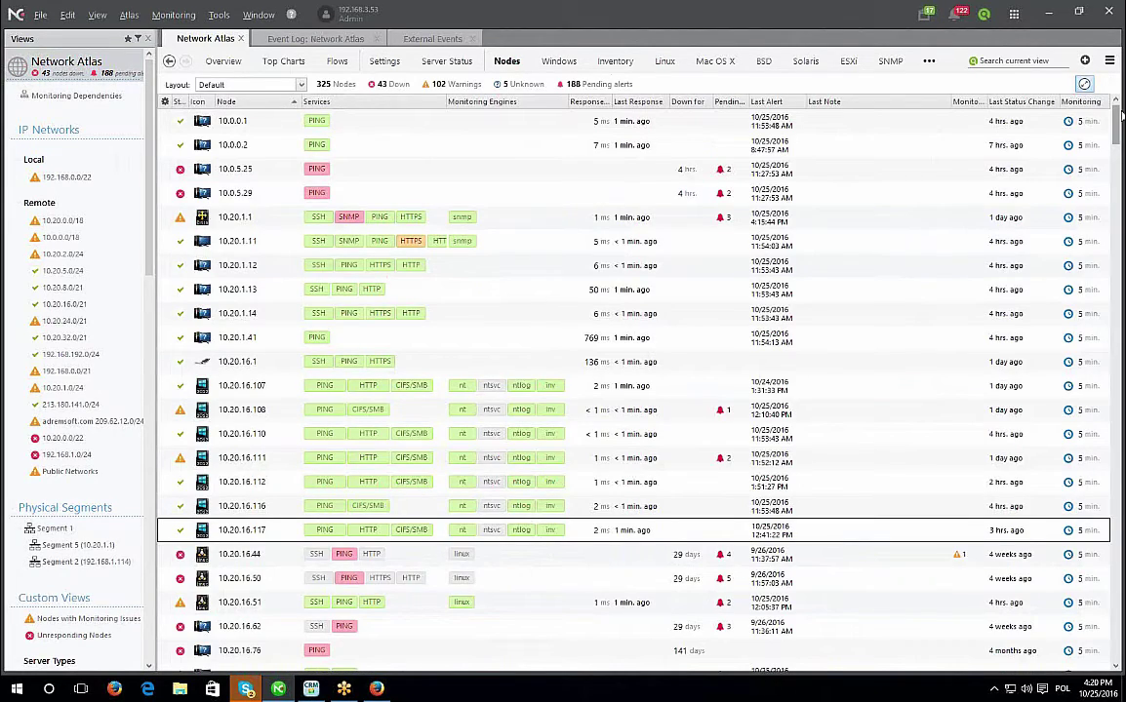
scroll(1122, 122, down, 1)
drag(1122, 122, 1090, 112)
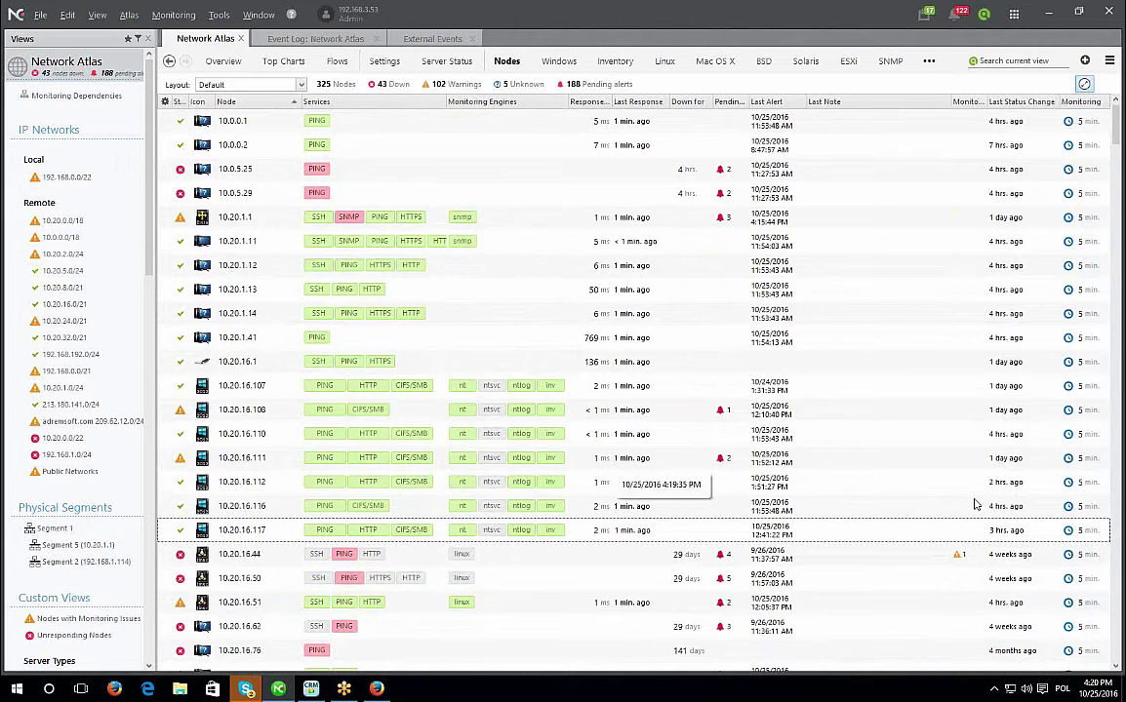
click(564, 63)
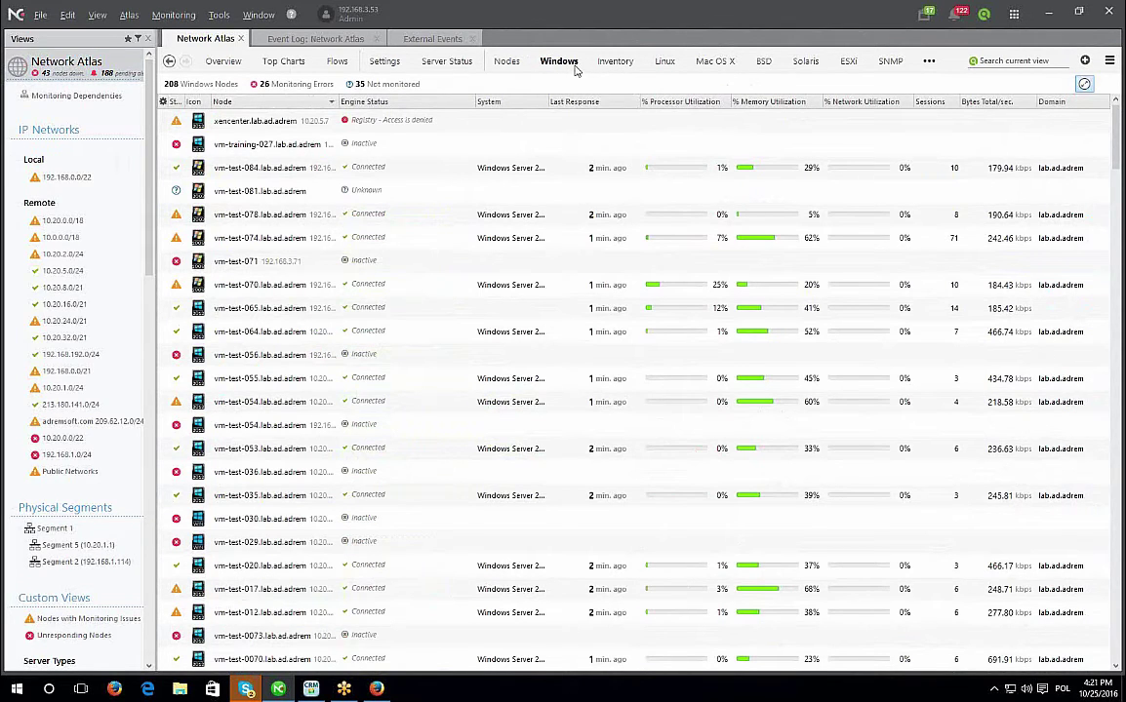
click(606, 67)
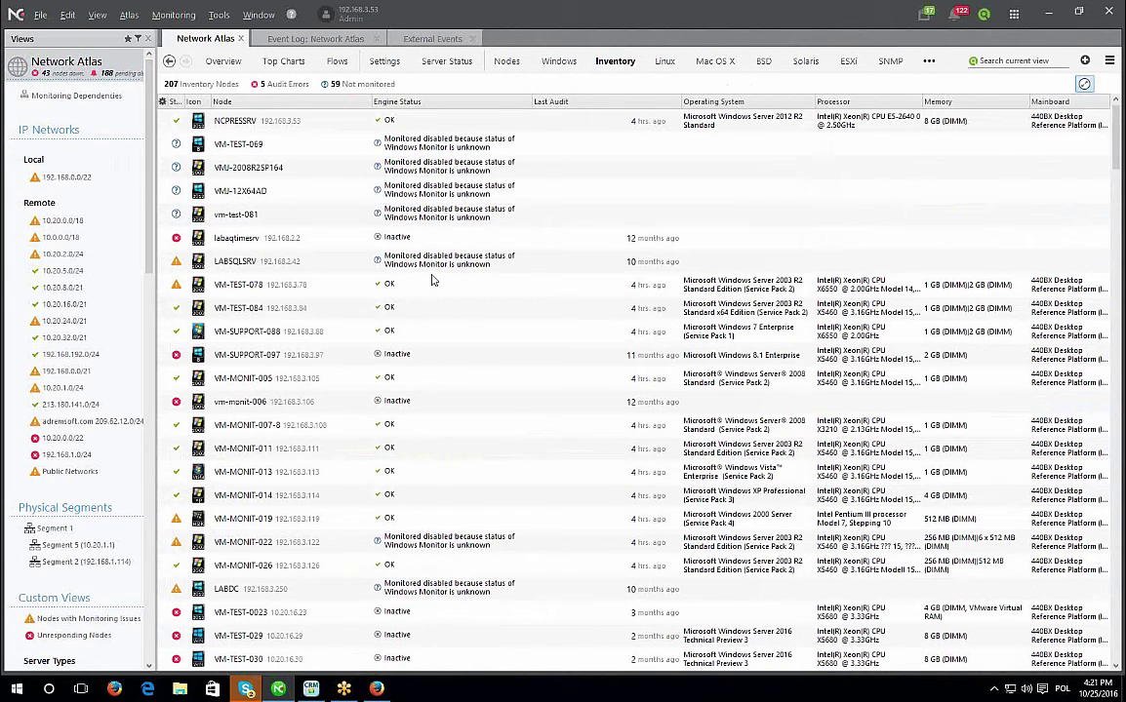
Open the inventory view of node NCPRESSRV and examine its hardware, operating system and hot fixes.
click(292, 120)
right_click(298, 121)
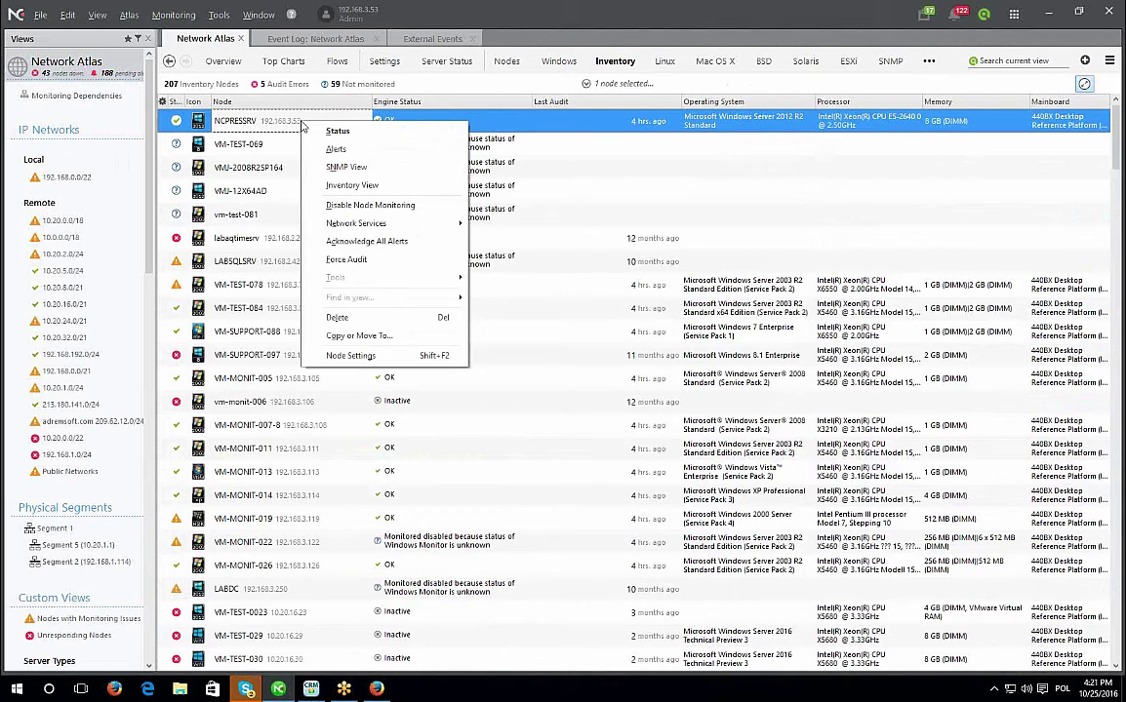
click(341, 185)
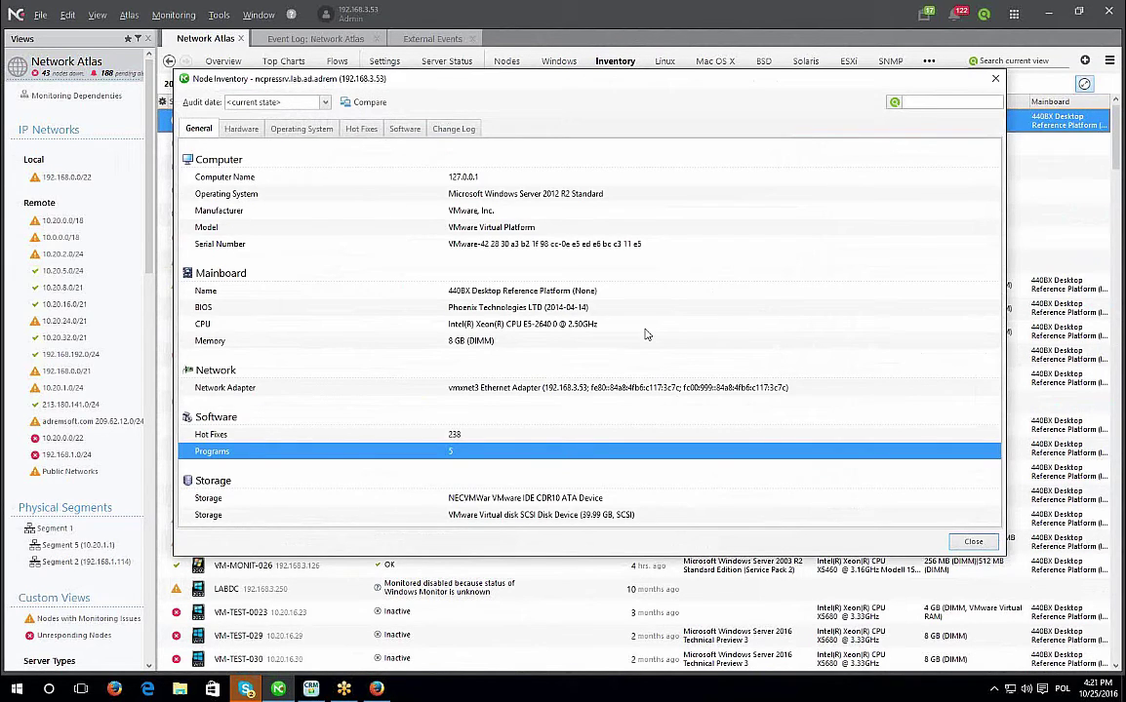
click(241, 129)
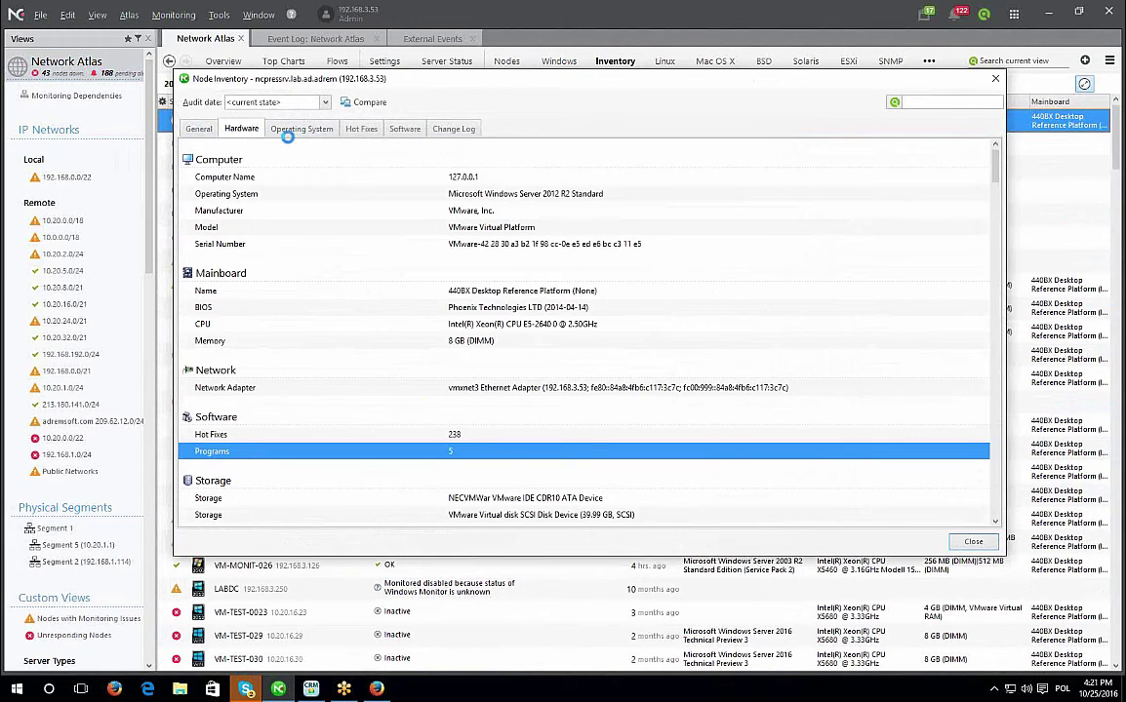
click(298, 129)
click(359, 129)
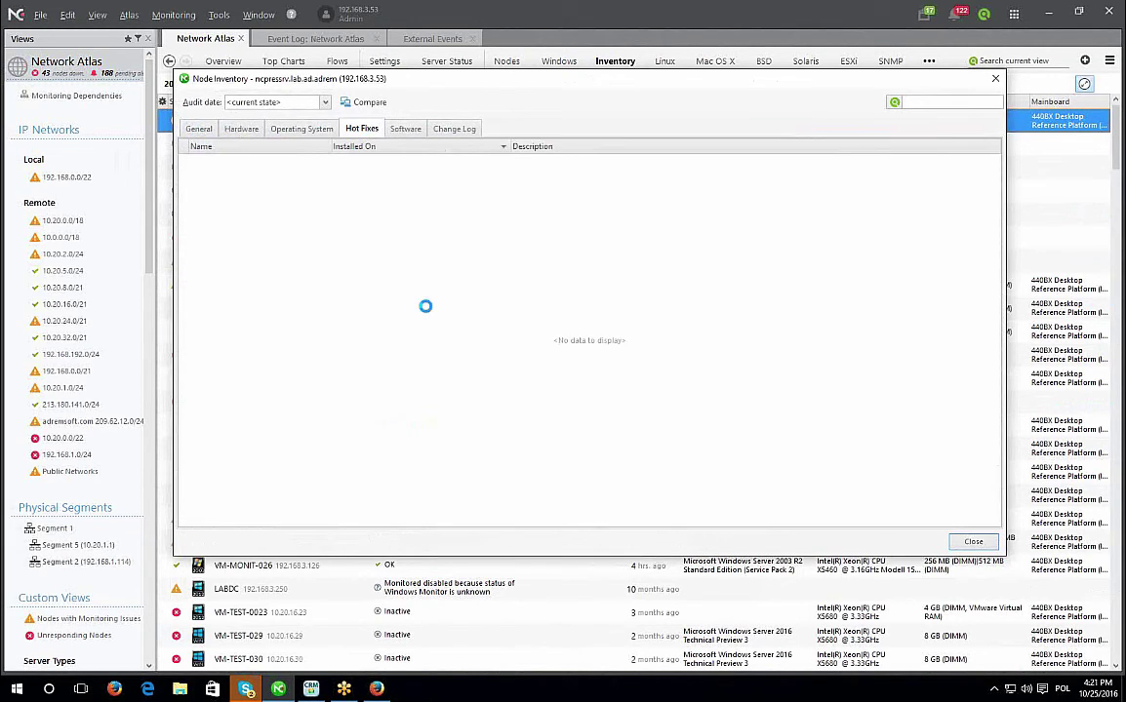
scroll(429, 368, down, 5)
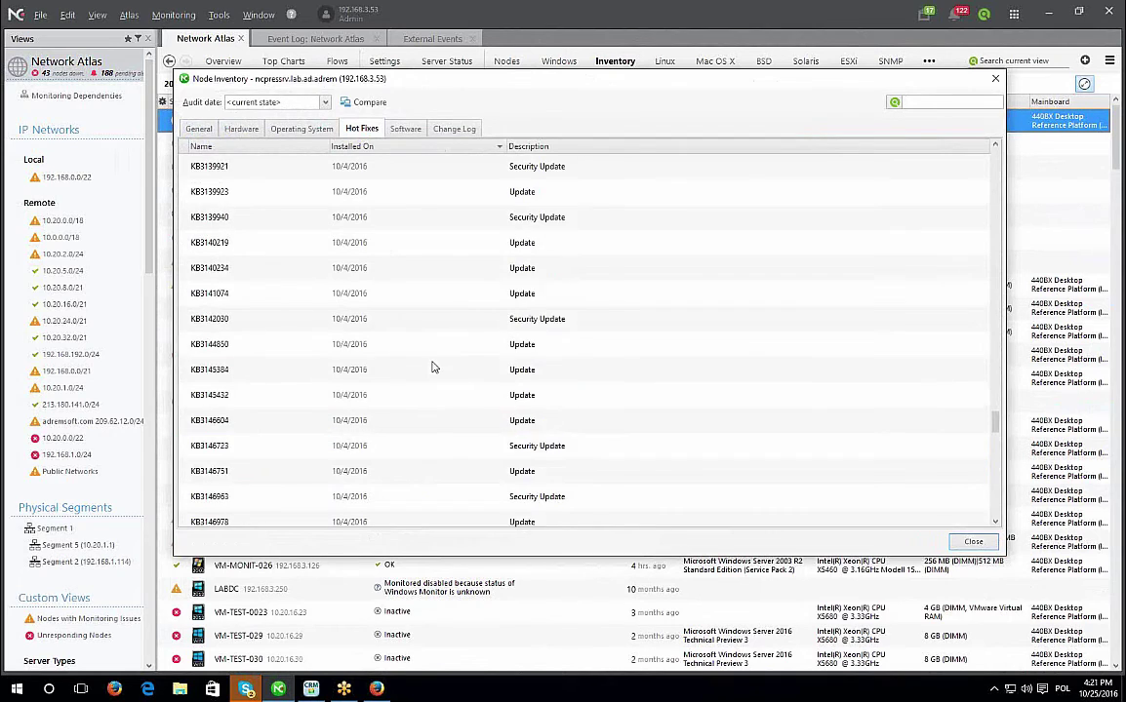
scroll(434, 368, up, 8)
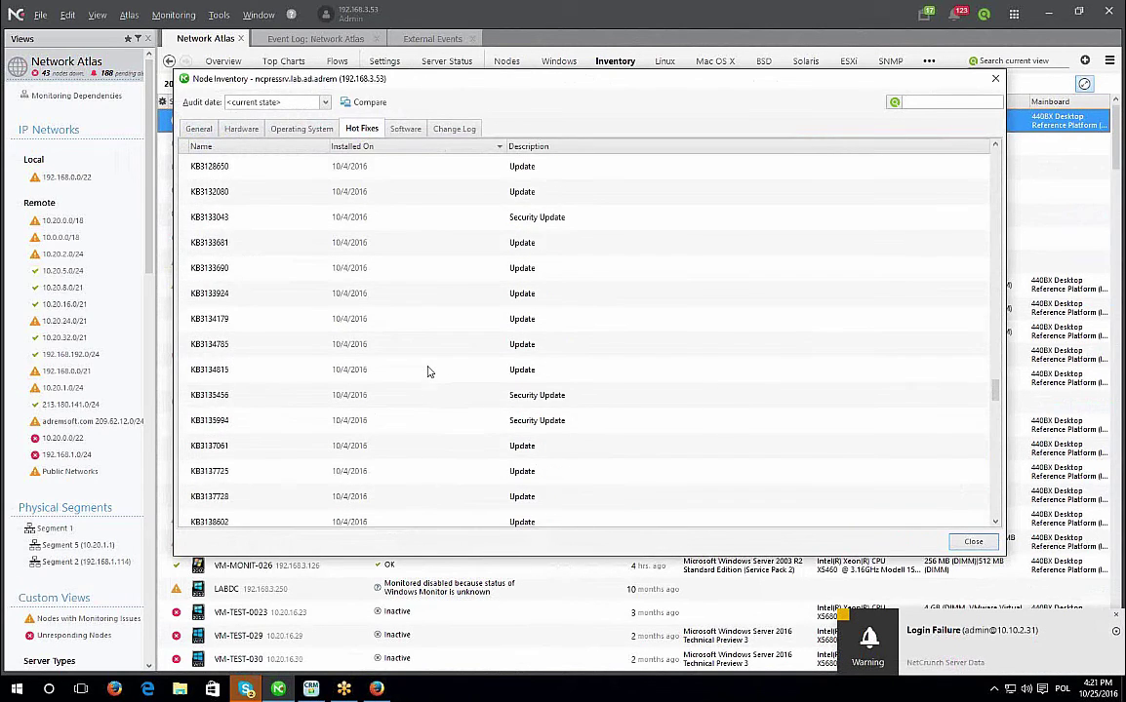
scroll(427, 371, up, 3)
View the Microsoft support article for hot fix KB3109976 in the browser, then return to NetCrunch and close the node inventory.
right_click(409, 222)
click(442, 243)
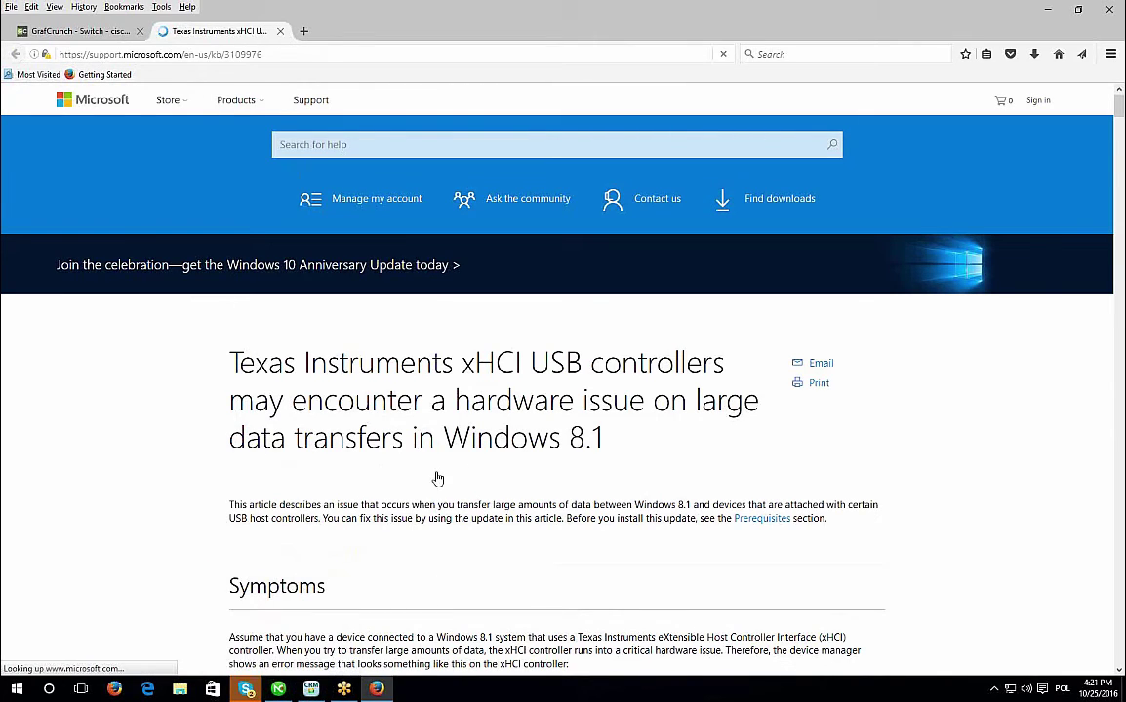
click(280, 32)
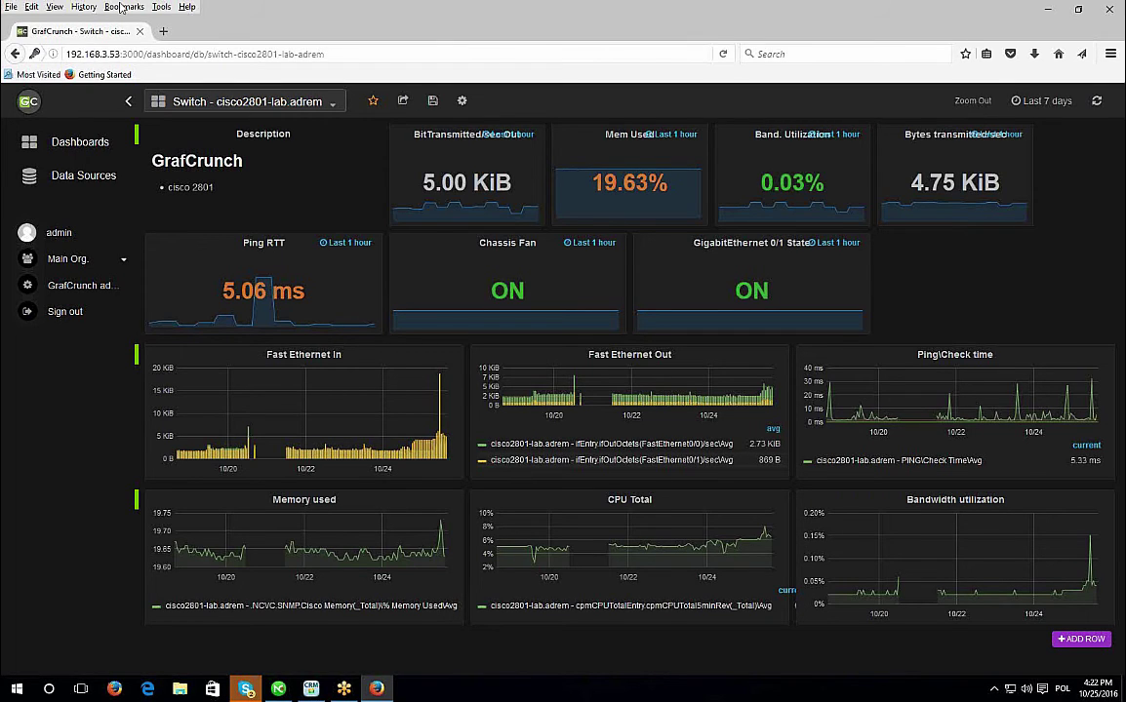
click(278, 689)
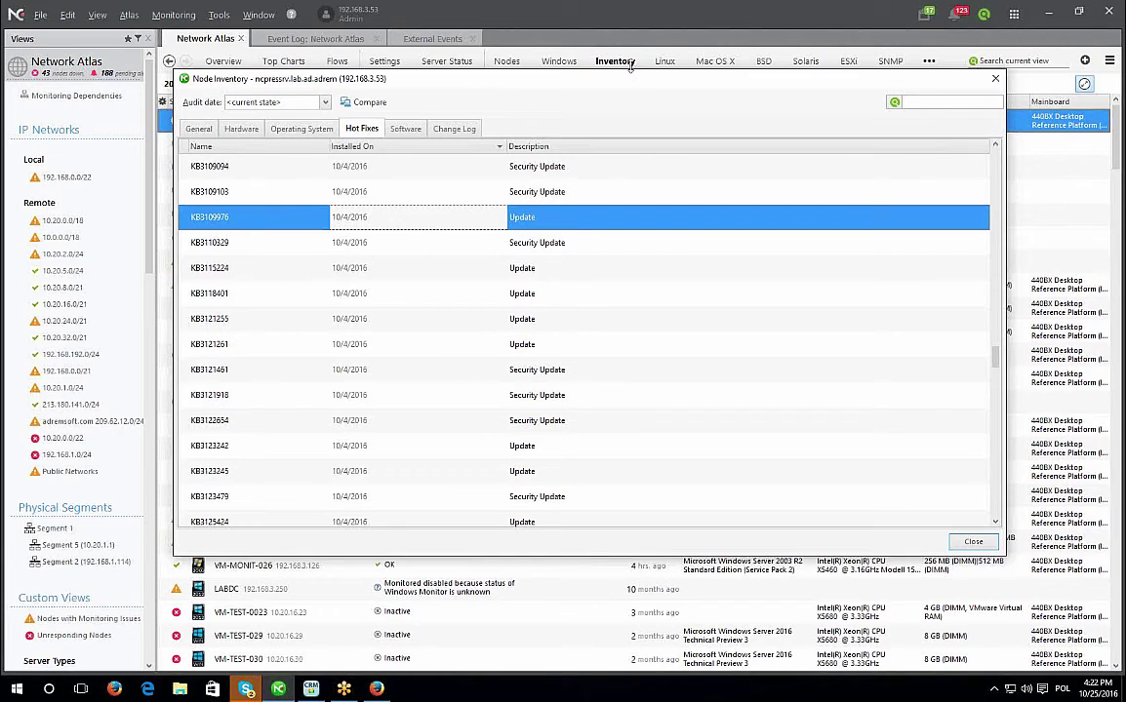
click(994, 79)
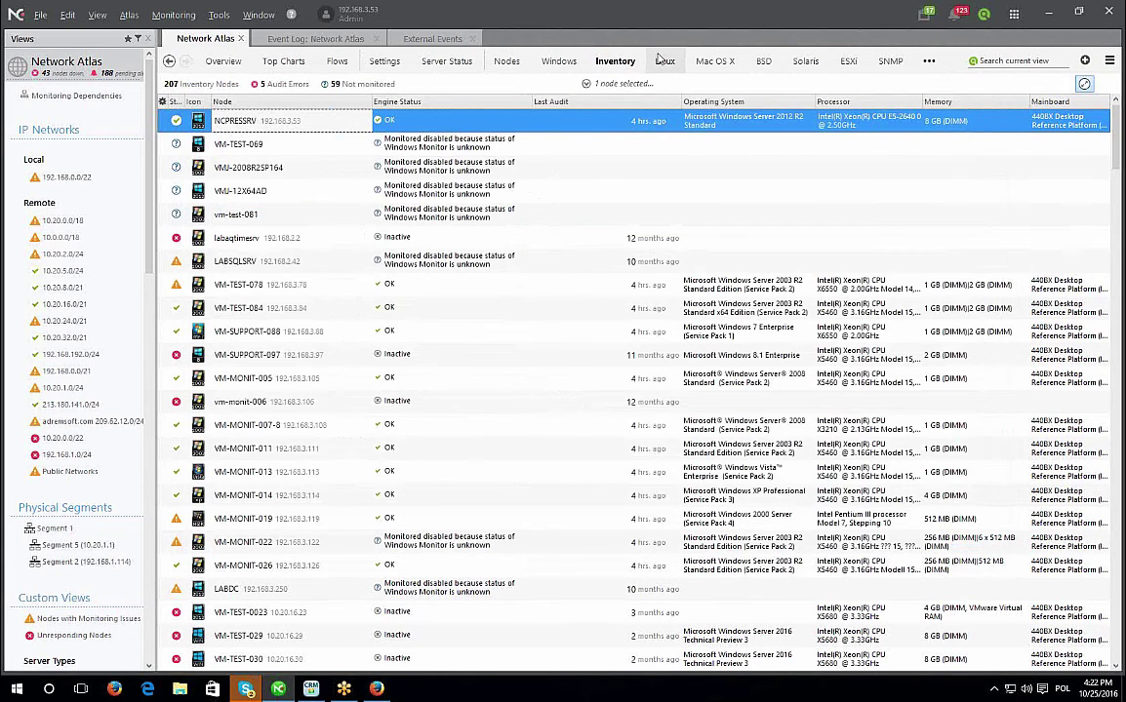
Show the Linux nodes of the Network Atlas, and bring up the current-view search and the global search for nodes and views.
click(665, 61)
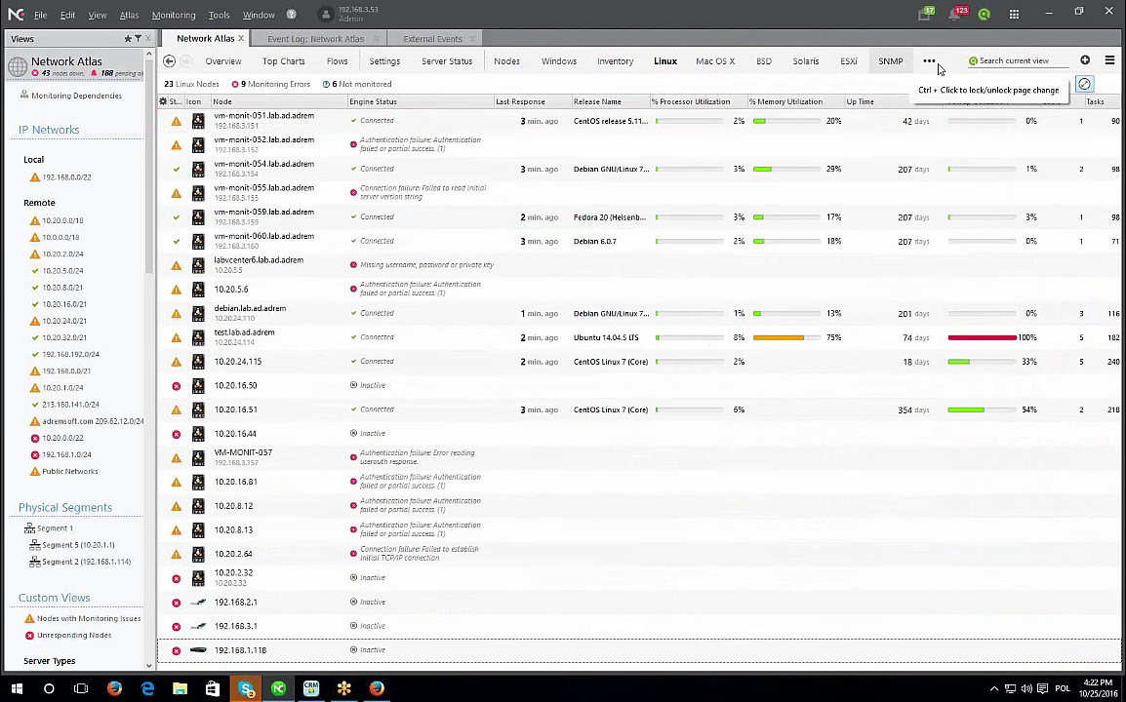
click(1010, 60)
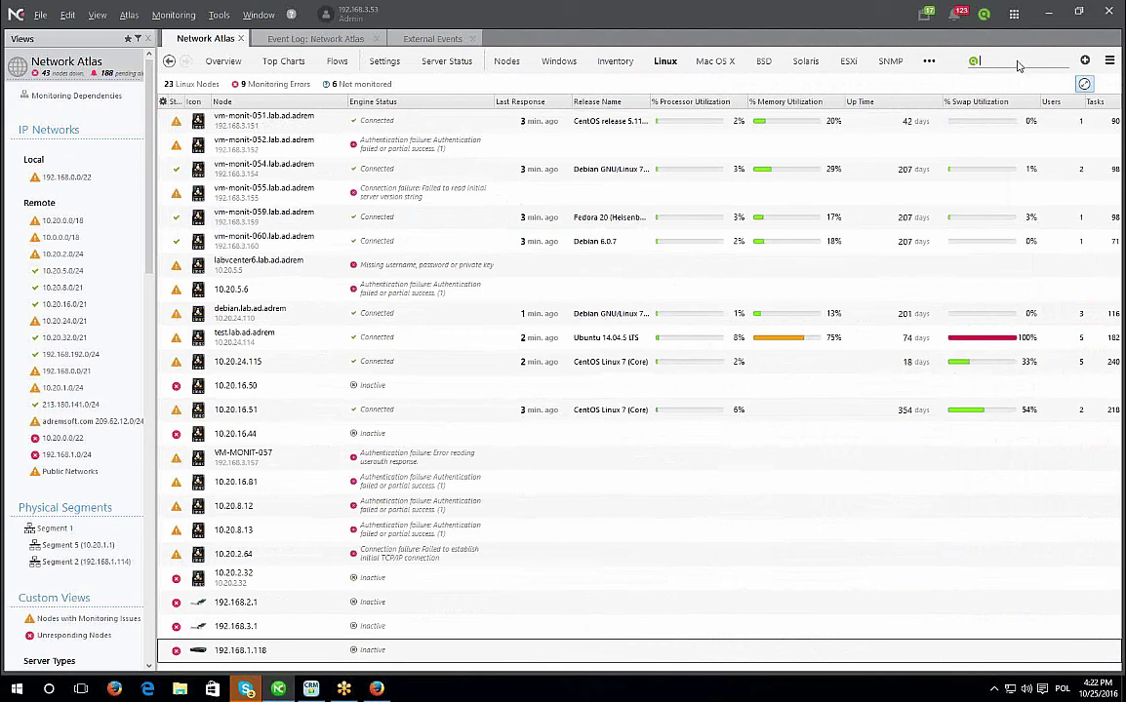
click(984, 13)
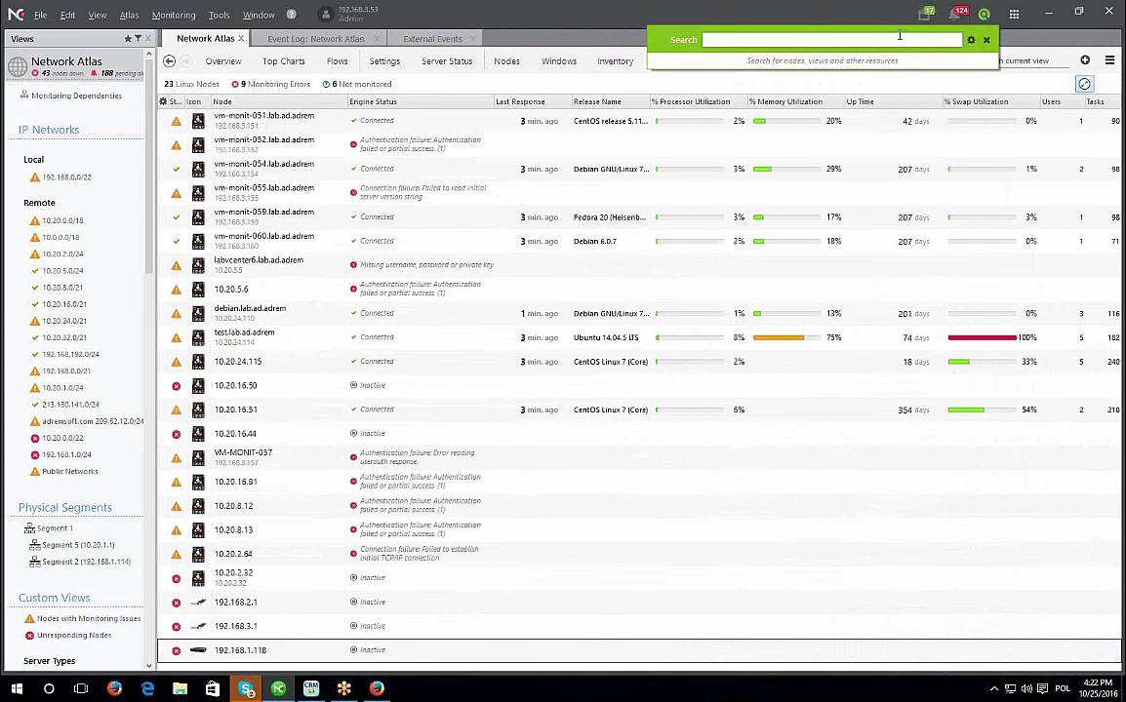
key(Escape)
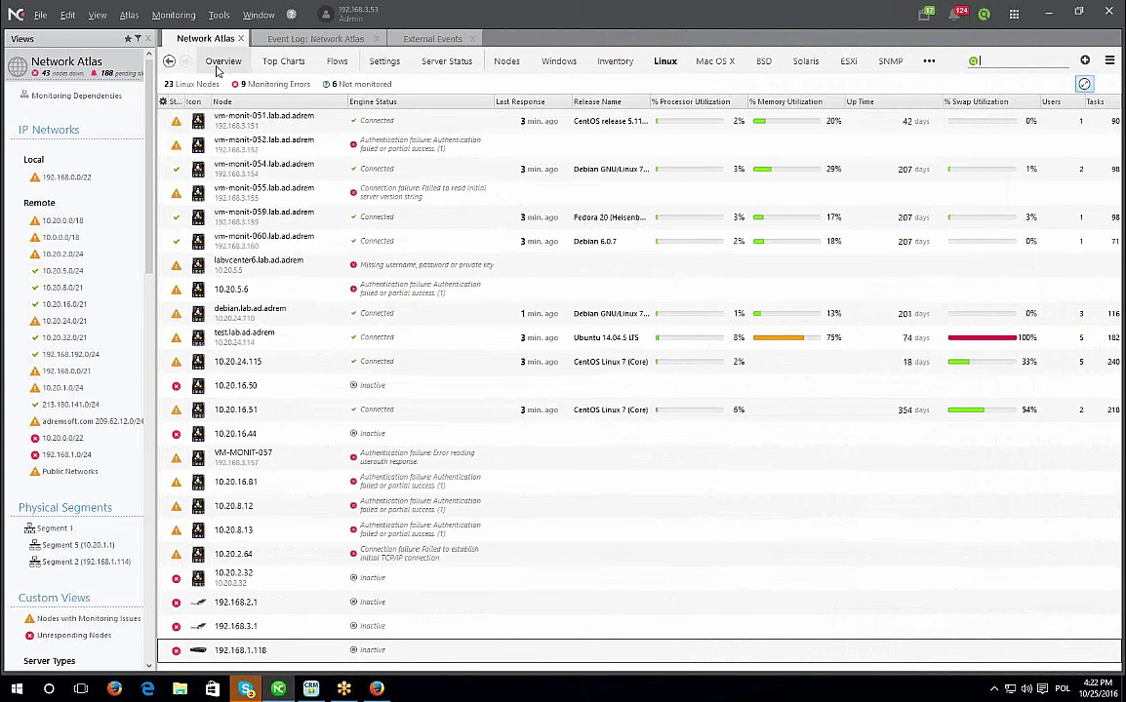
Return to the Network Atlas overview and scale its tiles down to fit three in a row.
click(223, 65)
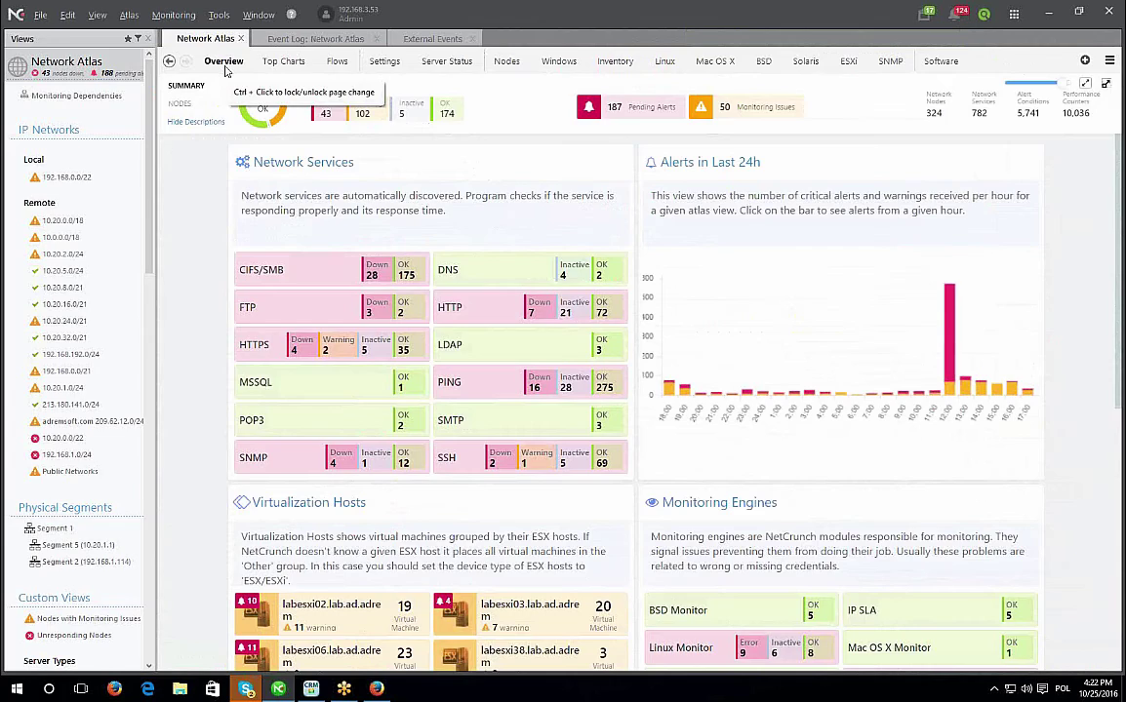
drag(1053, 84, 987, 82)
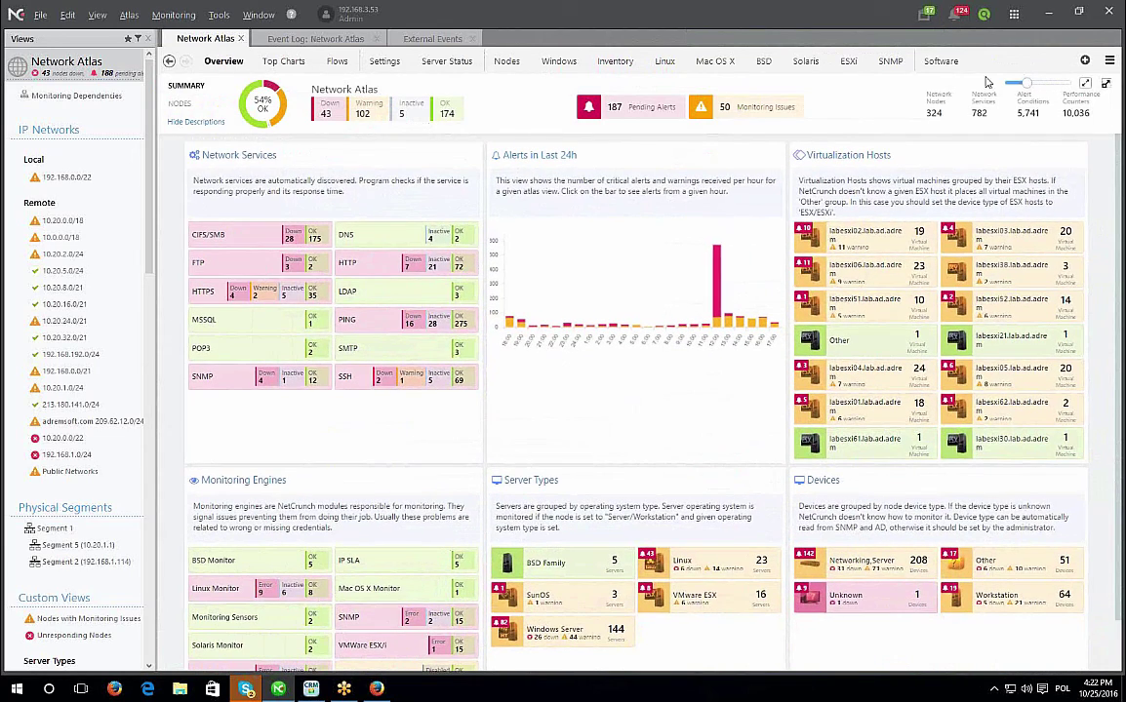